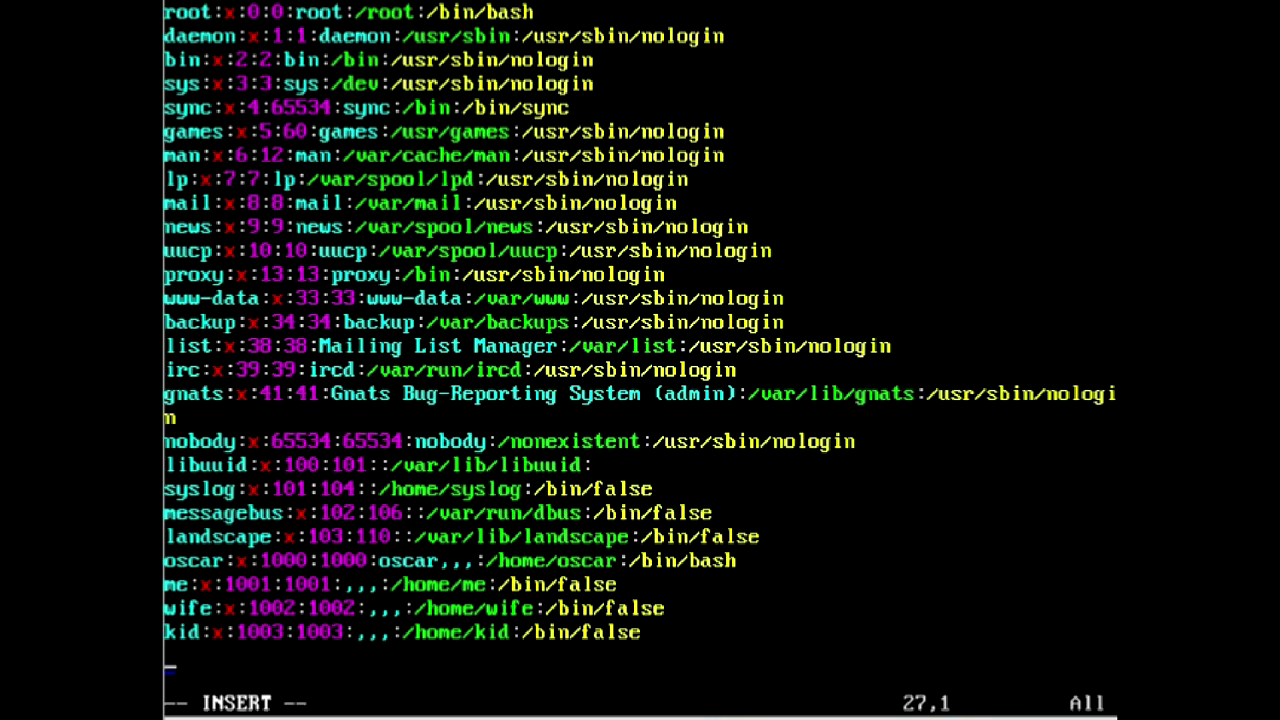
- Write /etc/passwd (27 lines, 1227 characters) with :wq, then exit the shell to the Ubuntu login prompt
{"action": "type", "text": ":wq"}
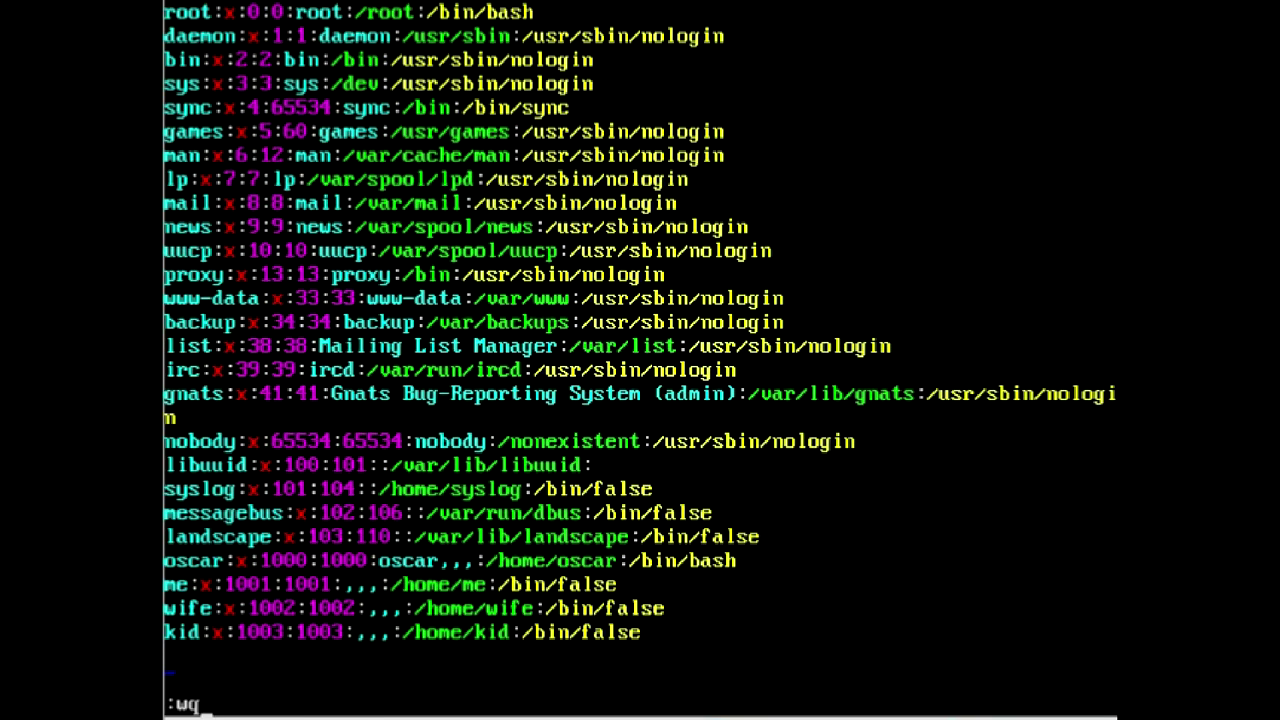
{"action": "key", "text": "Return"}
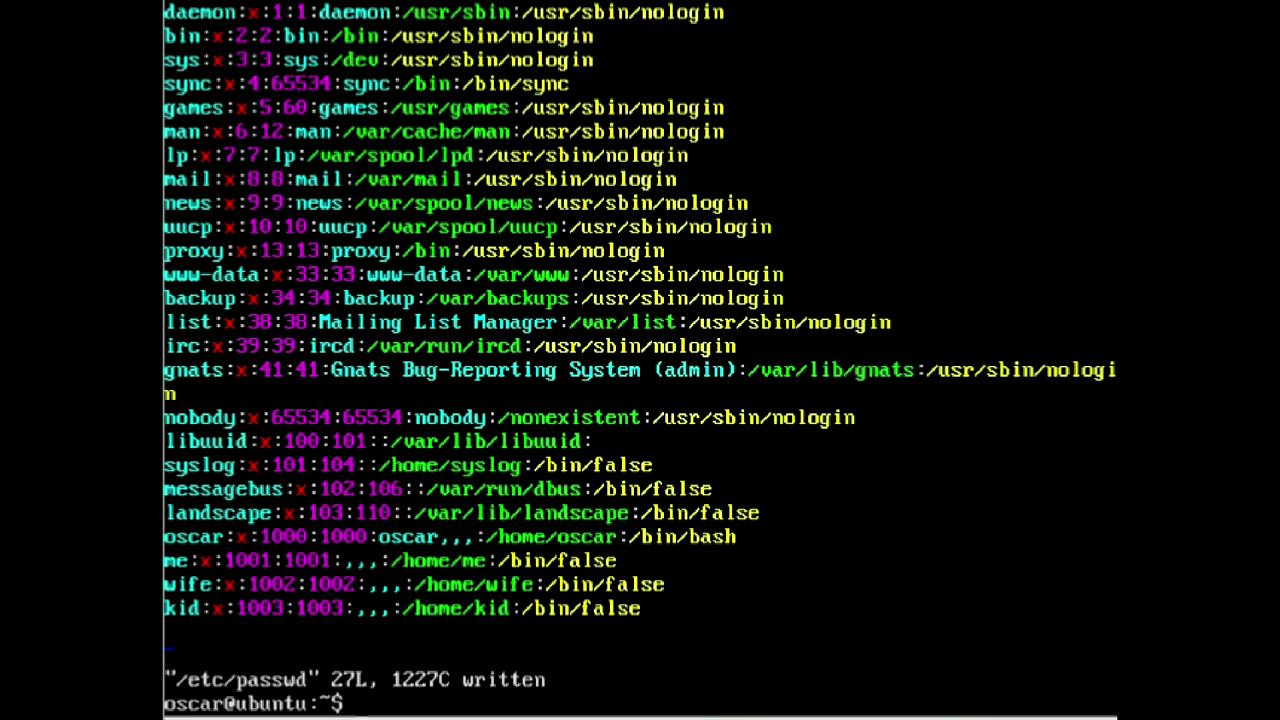
{"action": "key", "text": "Return"}
{"action": "key", "text": "Return"}
{"action": "key", "text": "Return"}
{"action": "type", "text": "exit"}
{"action": "key", "text": "Return"}
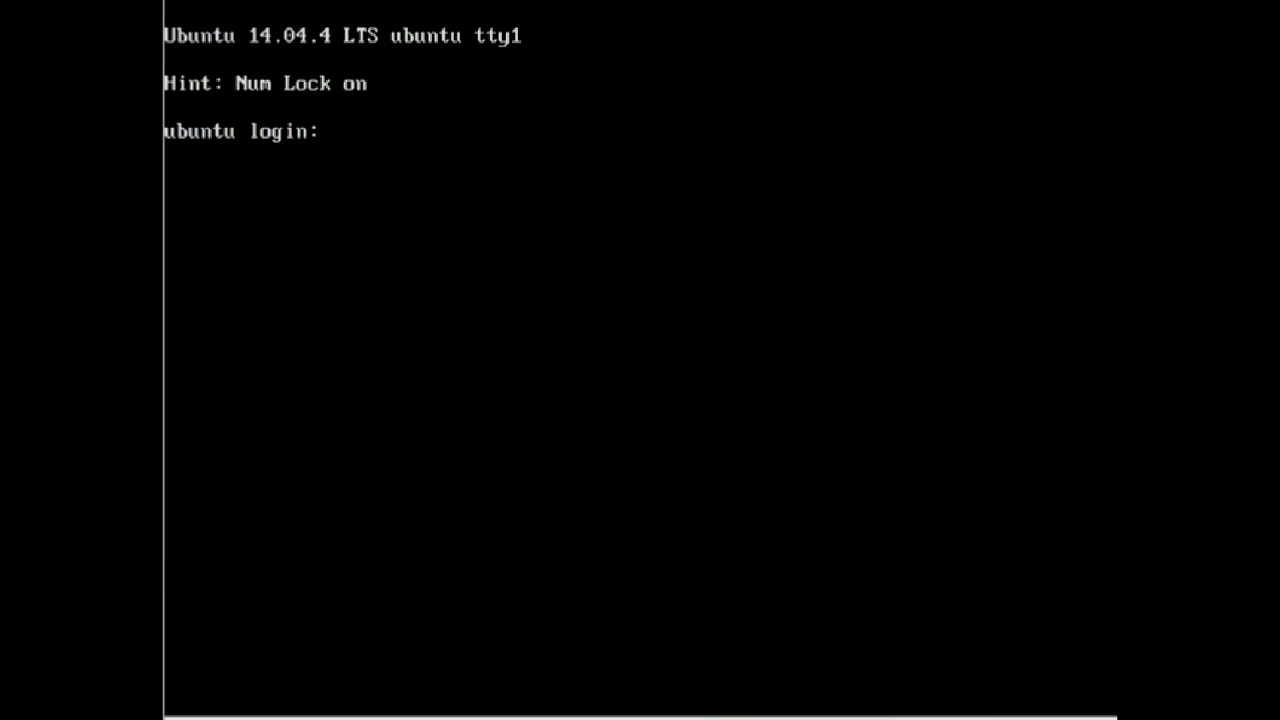
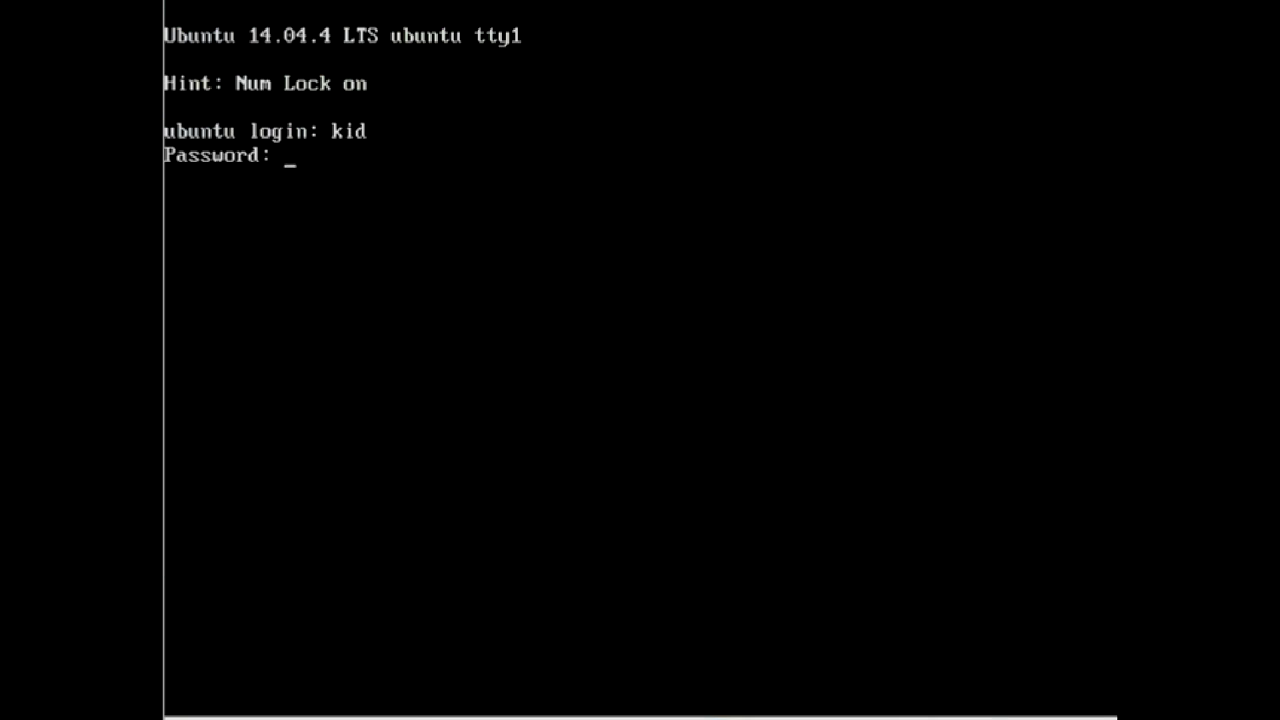
- Log in to the Ubuntu console as a second user and reboot with sudo shutdown now -r
{"action": "key", "text": "Return"}
{"action": "type", "text": "oscar"}
{"action": "key", "text": "Return"}
{"action": "key", "text": "Return"}
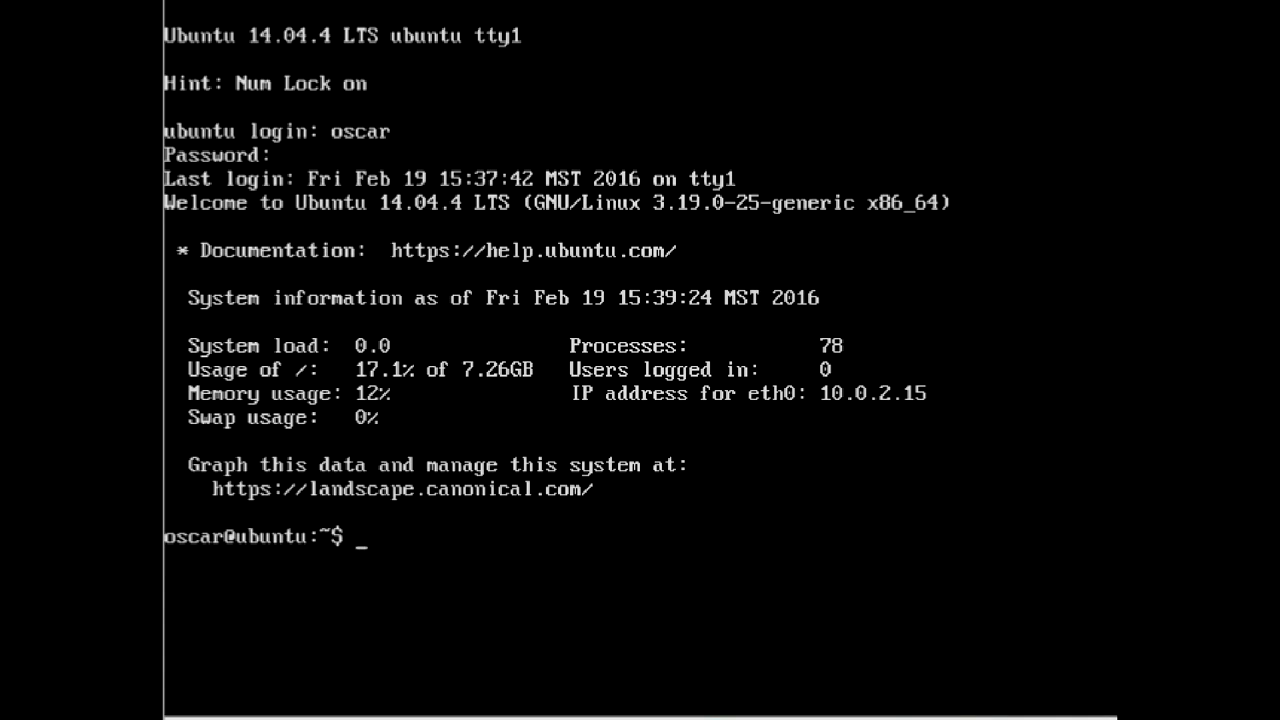
{"action": "type", "text": "sudo shutdown "}
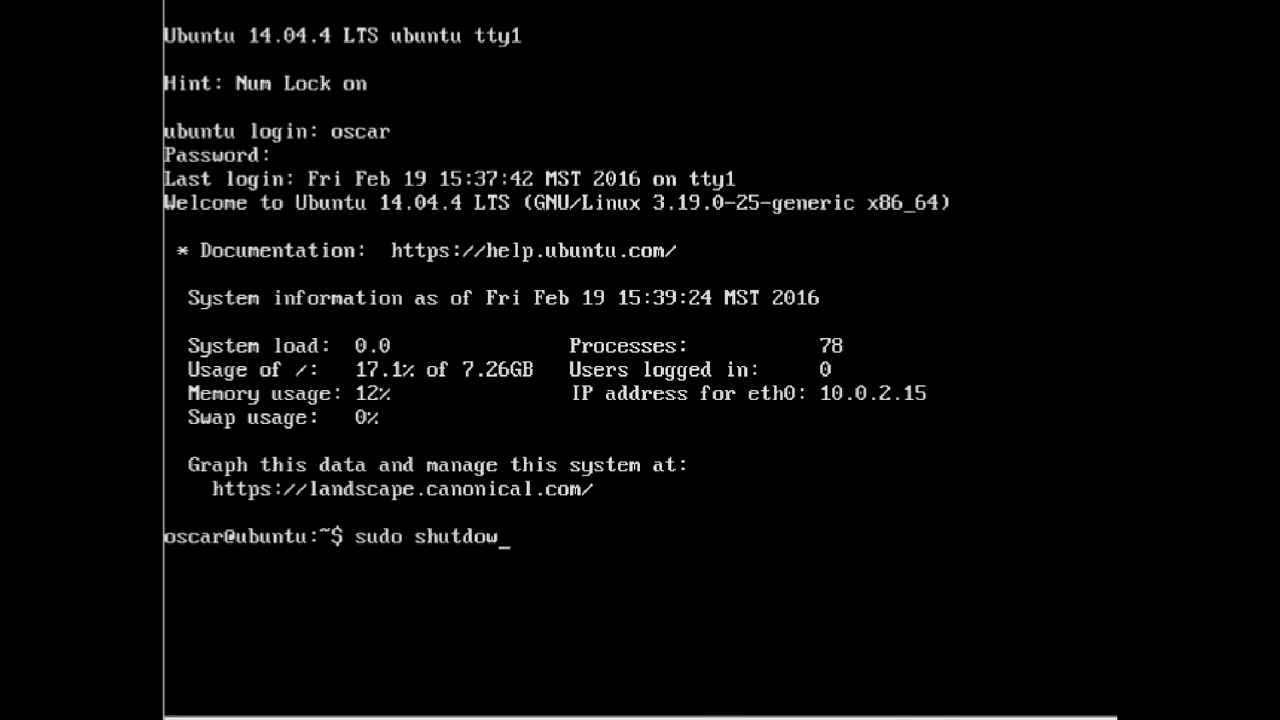
{"action": "type", "text": "now -r"}
{"action": "key", "text": "Return"}
{"action": "key", "text": "Return"}
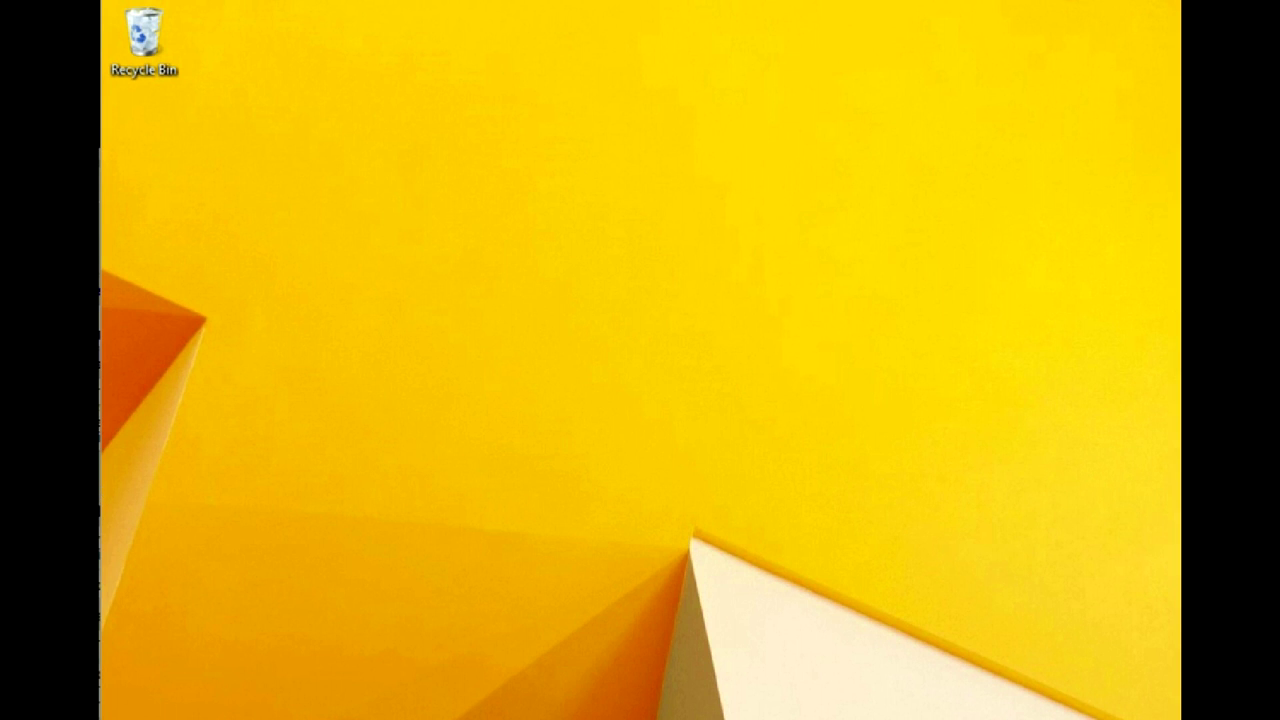
- Show the Network view, then reach Control Panel's advanced sharing settings in Network and Sharing Center
{"action": "key", "text": "super+e"}
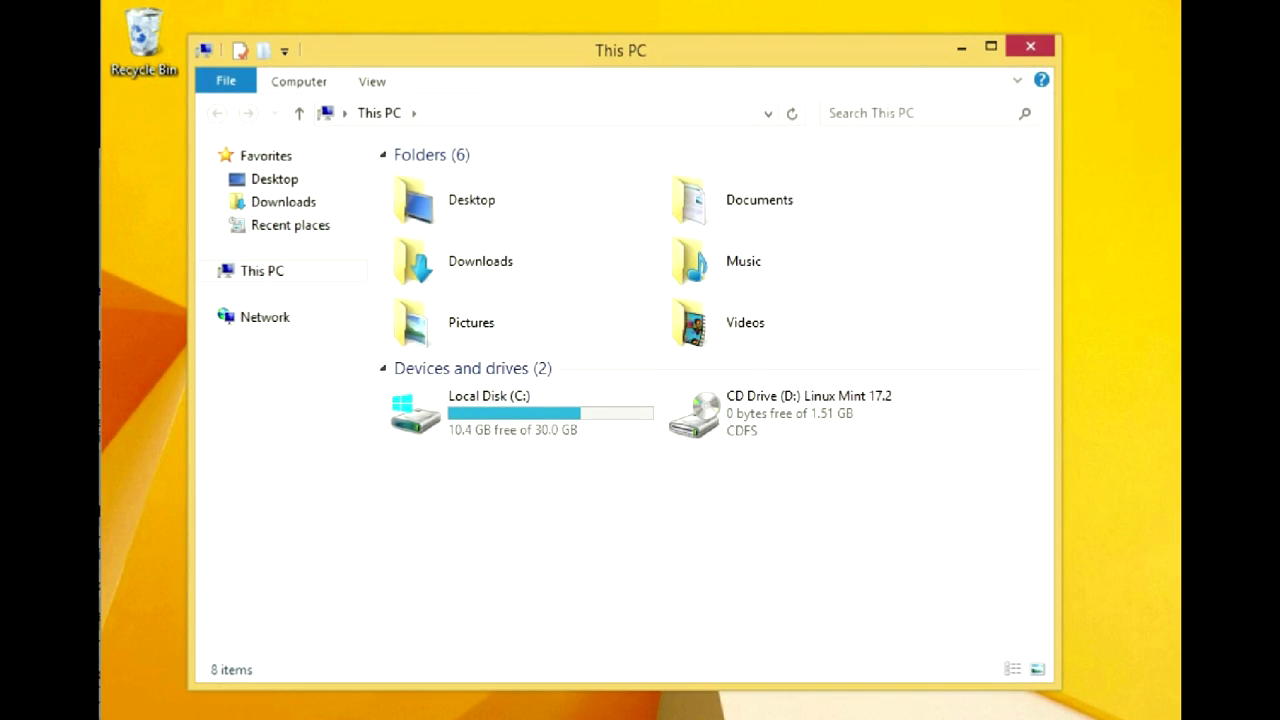
{"action": "left_click", "coordinate": [262, 317]}
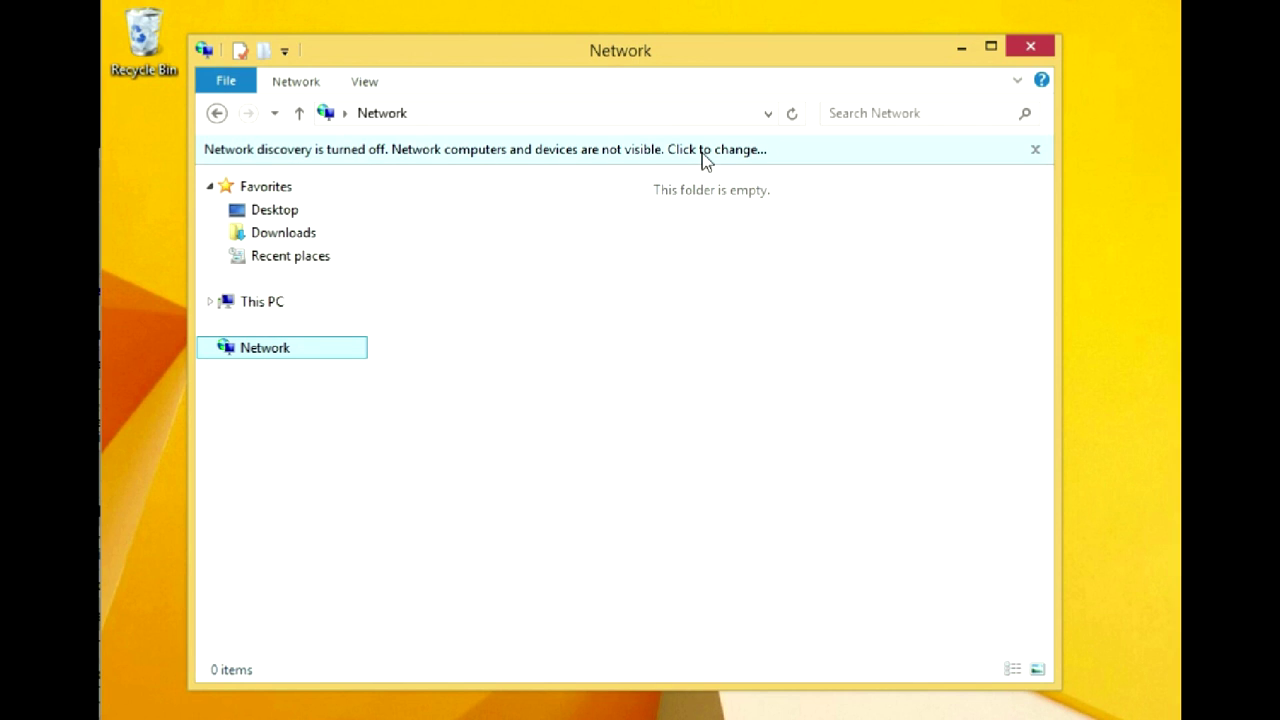
{"action": "right_click", "coordinate": [110, 712]}
{"action": "left_click", "coordinate": [230, 666]}
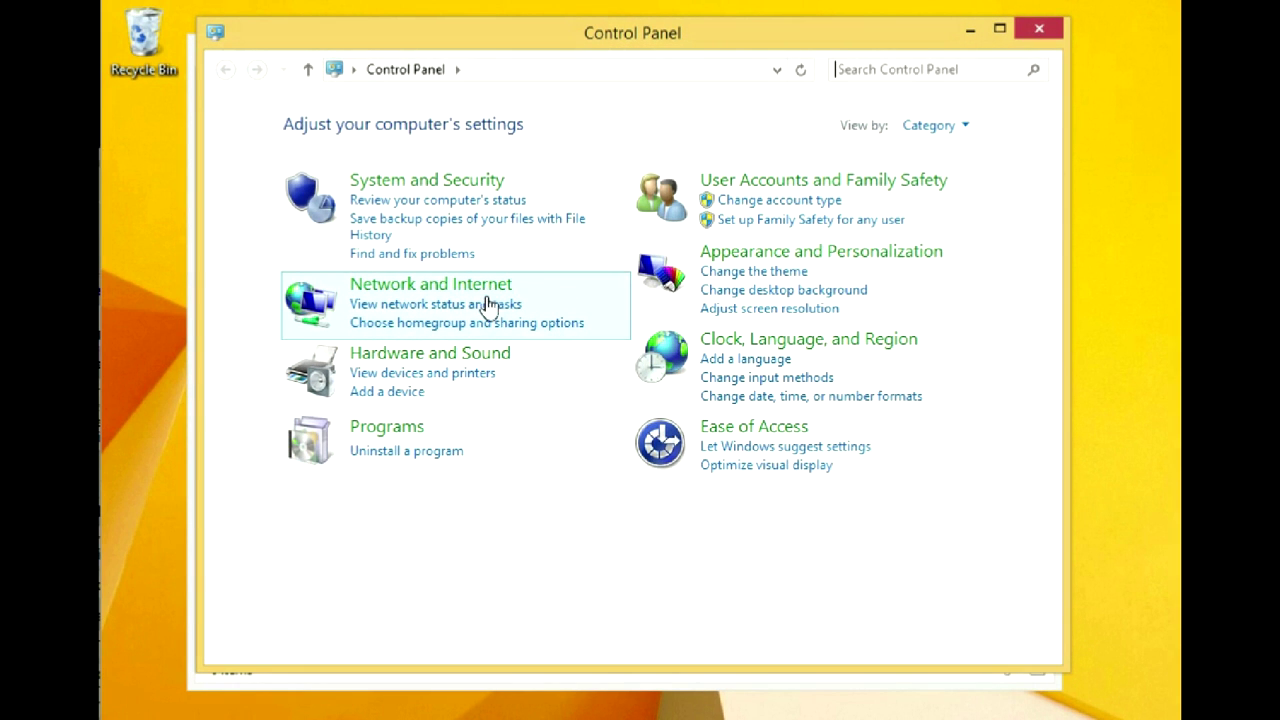
{"action": "left_click", "coordinate": [463, 313]}
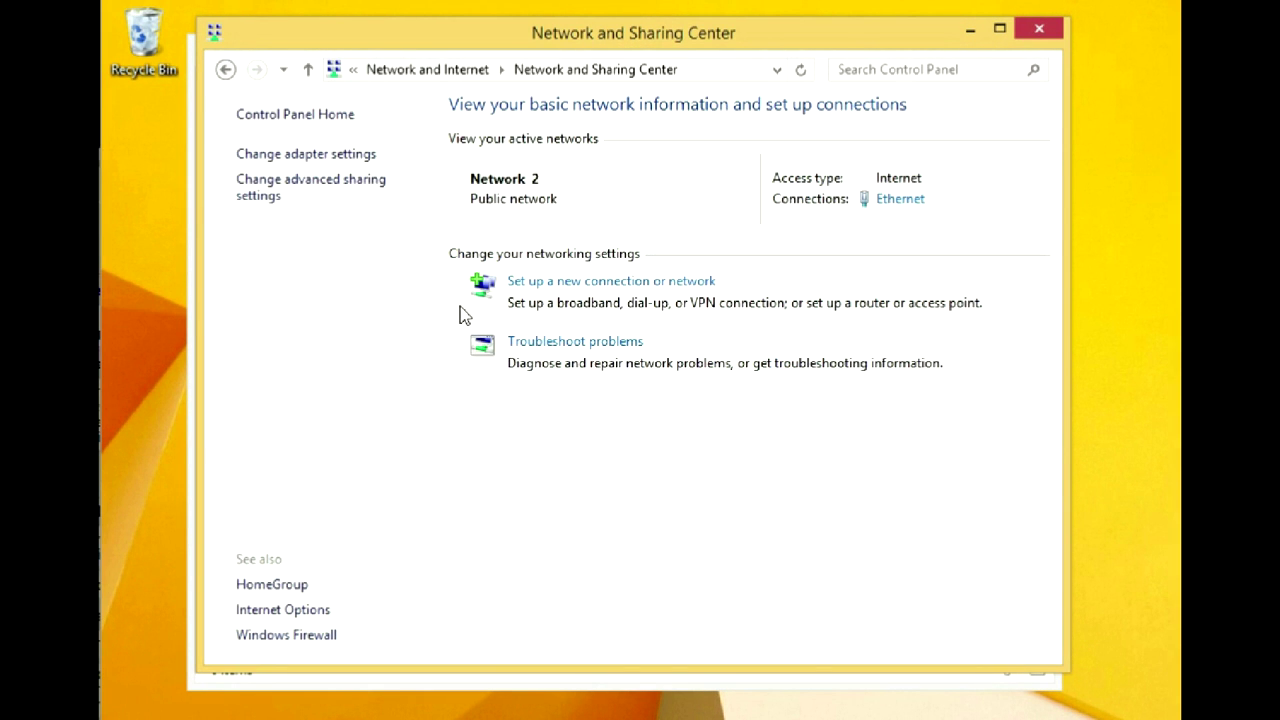
{"action": "left_click", "coordinate": [270, 200]}
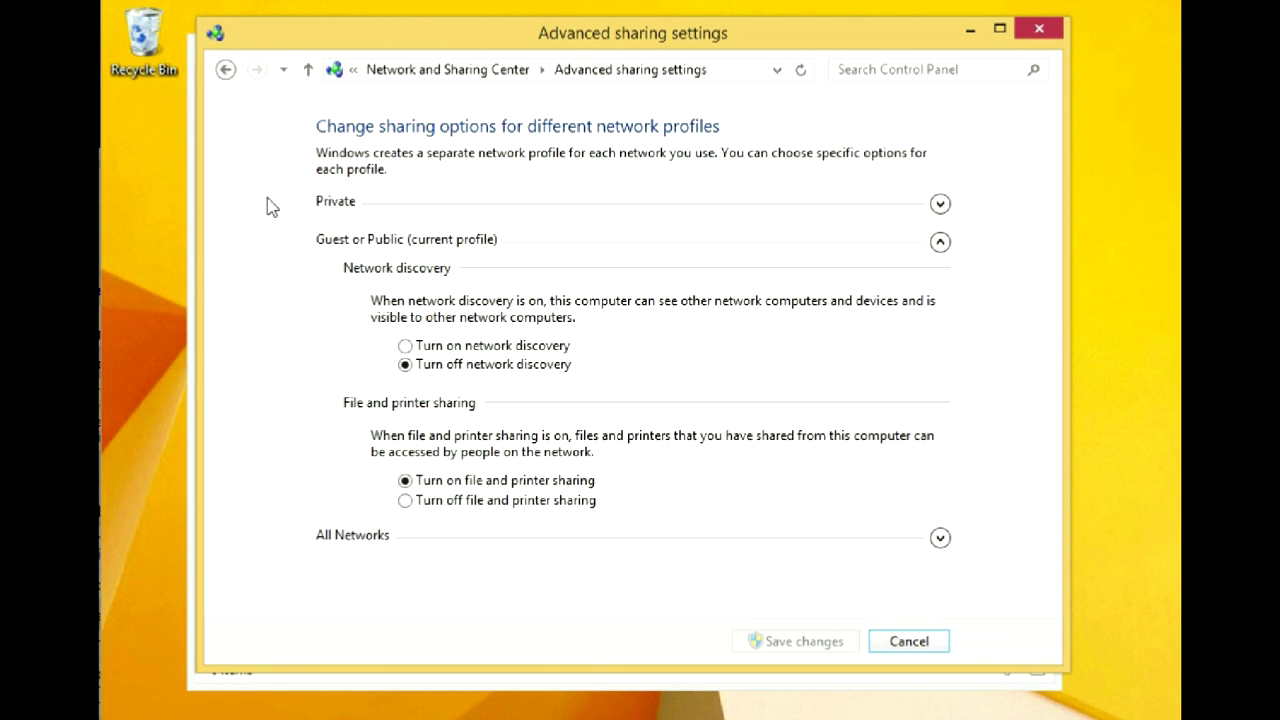
- Turn on network discovery, save with the admin password, and expand UBUNTU's shared folders
{"action": "left_click", "coordinate": [406, 346]}
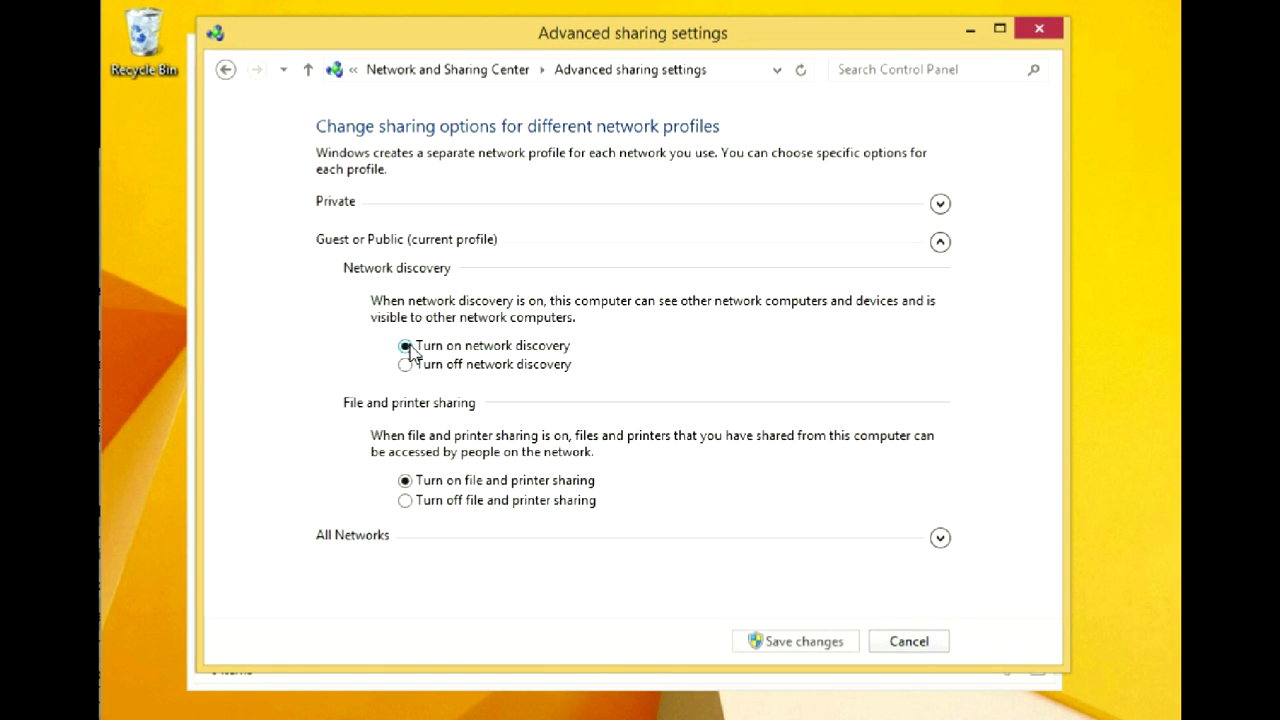
{"action": "left_click", "coordinate": [818, 644]}
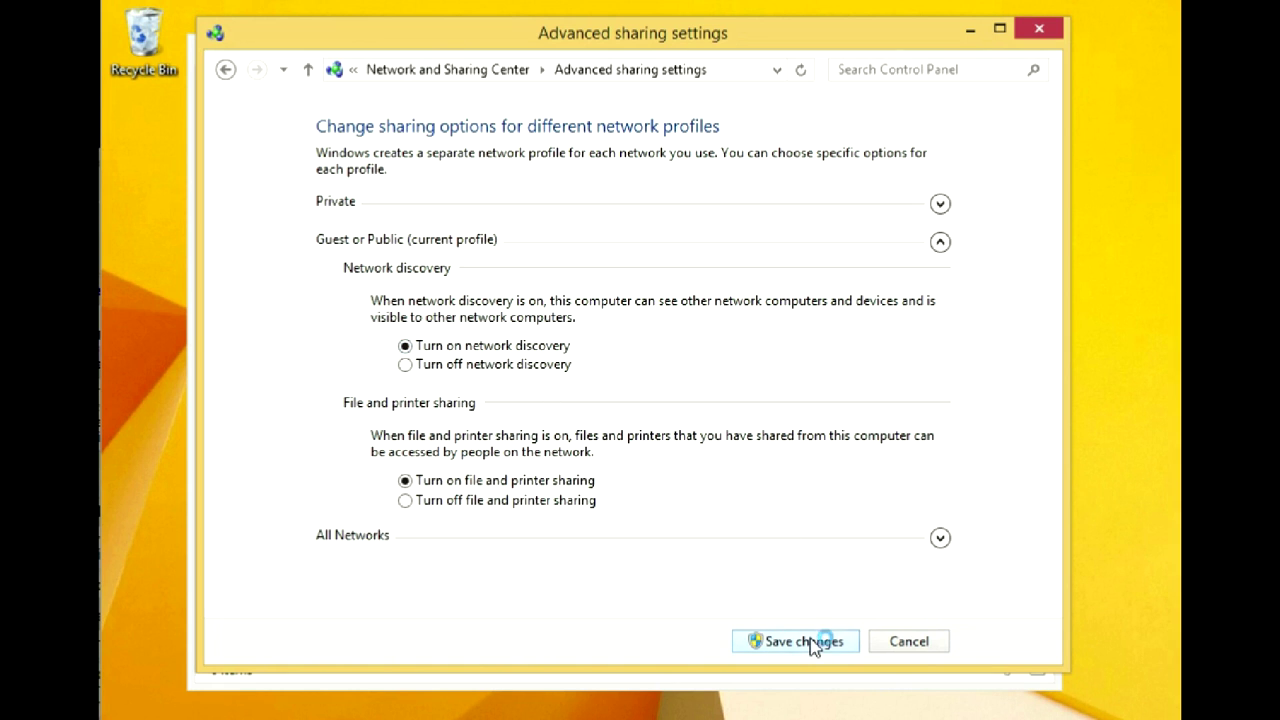
{"action": "type", "text": "••••"}
{"action": "key", "text": "Return"}
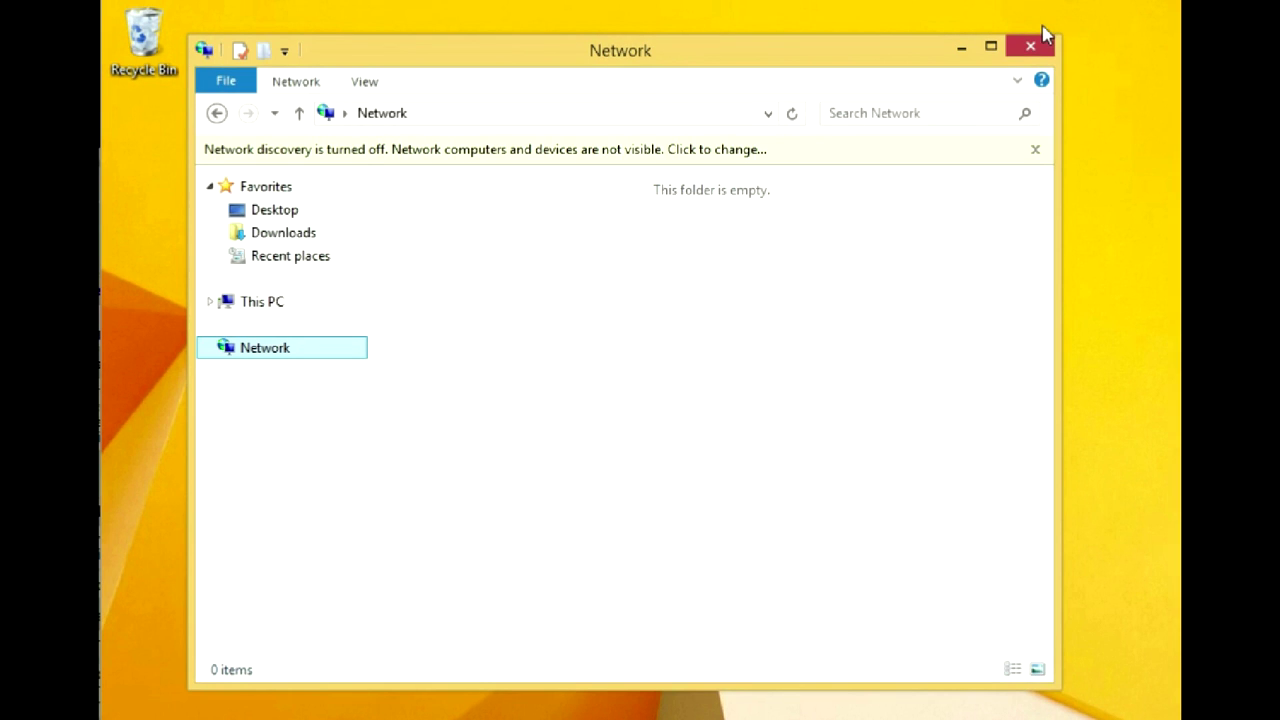
{"action": "left_click", "coordinate": [259, 357]}
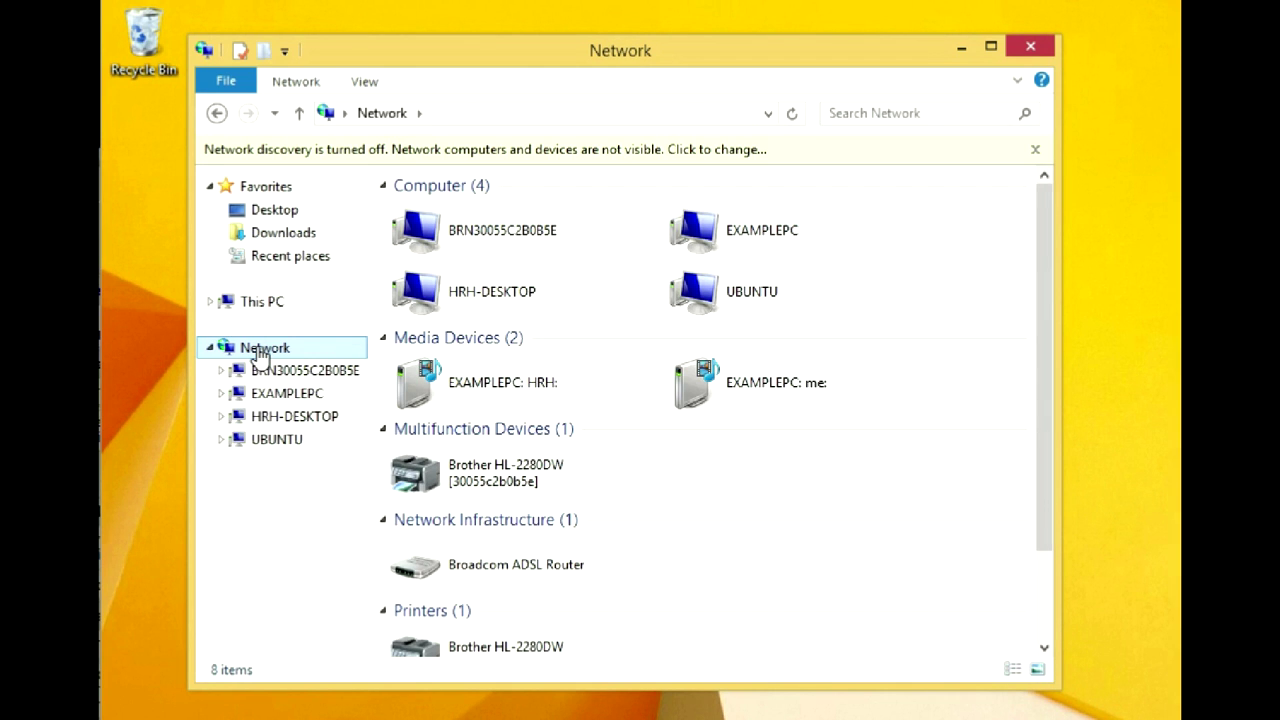
{"action": "left_click", "coordinate": [277, 441]}
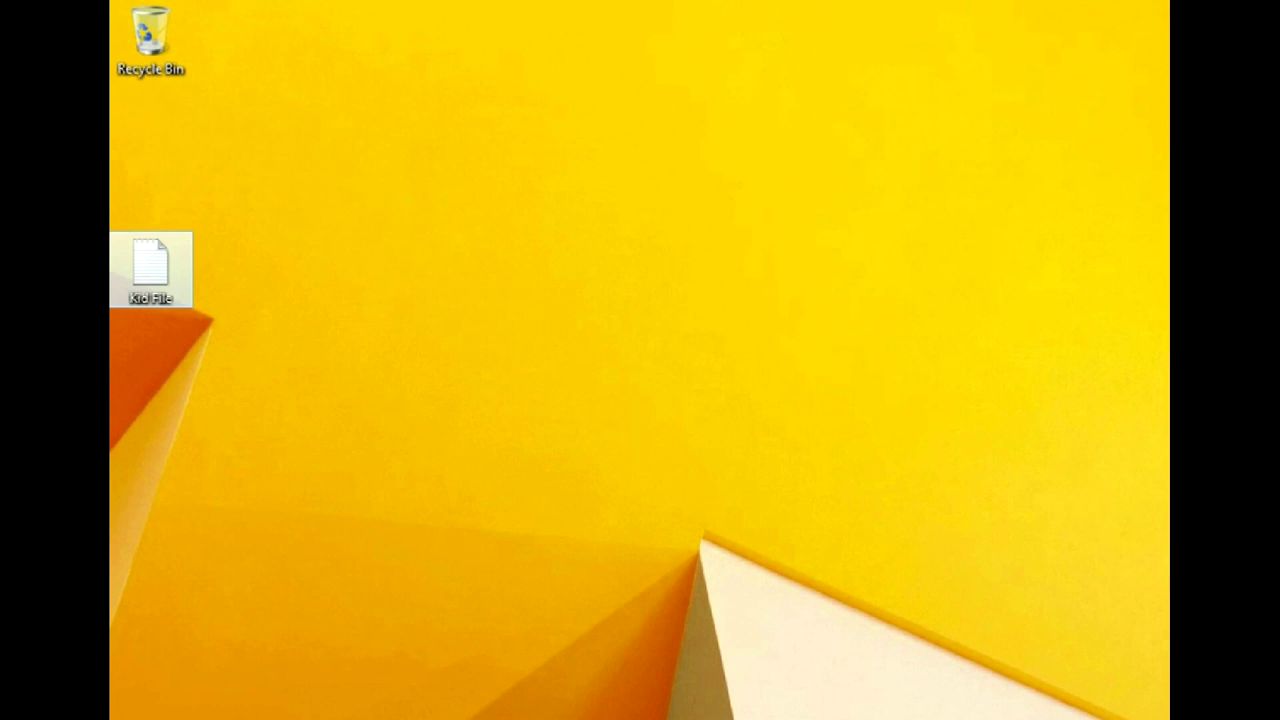
- Open the UBUNTU server's Everybody share and copy Kid File from the desktop into it
{"action": "key", "text": "super+e"}
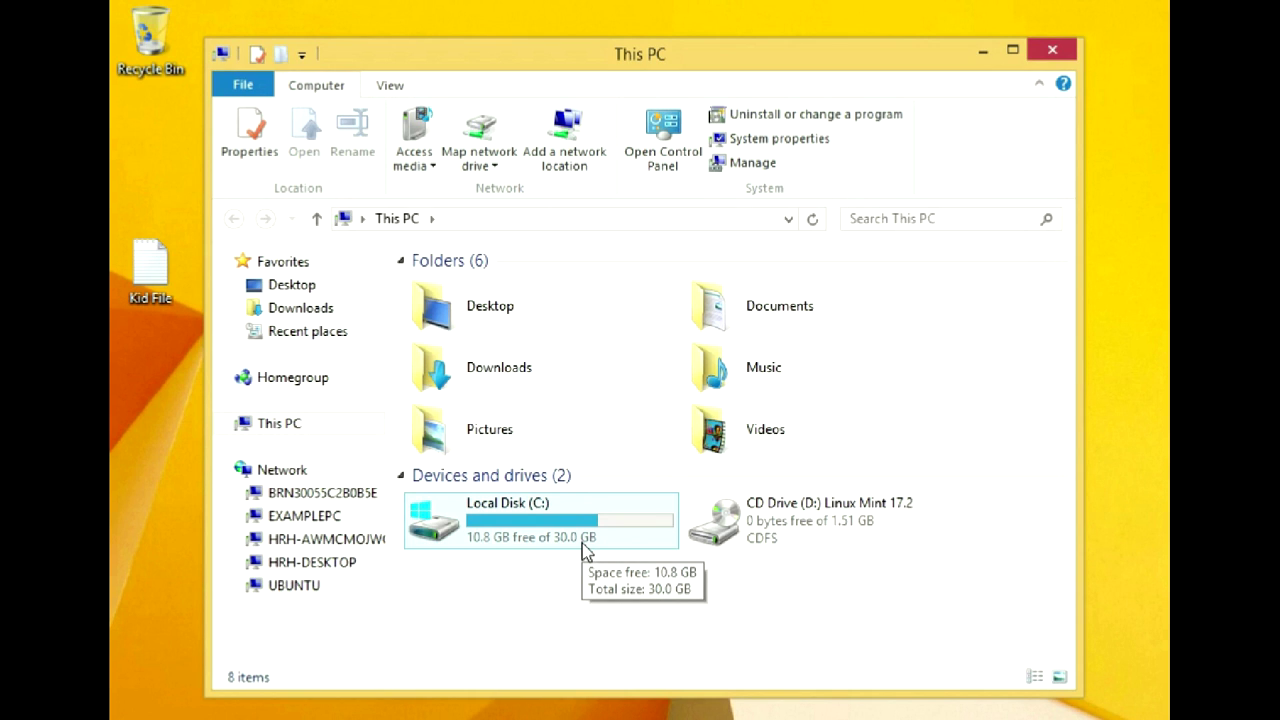
{"action": "left_click", "coordinate": [265, 590]}
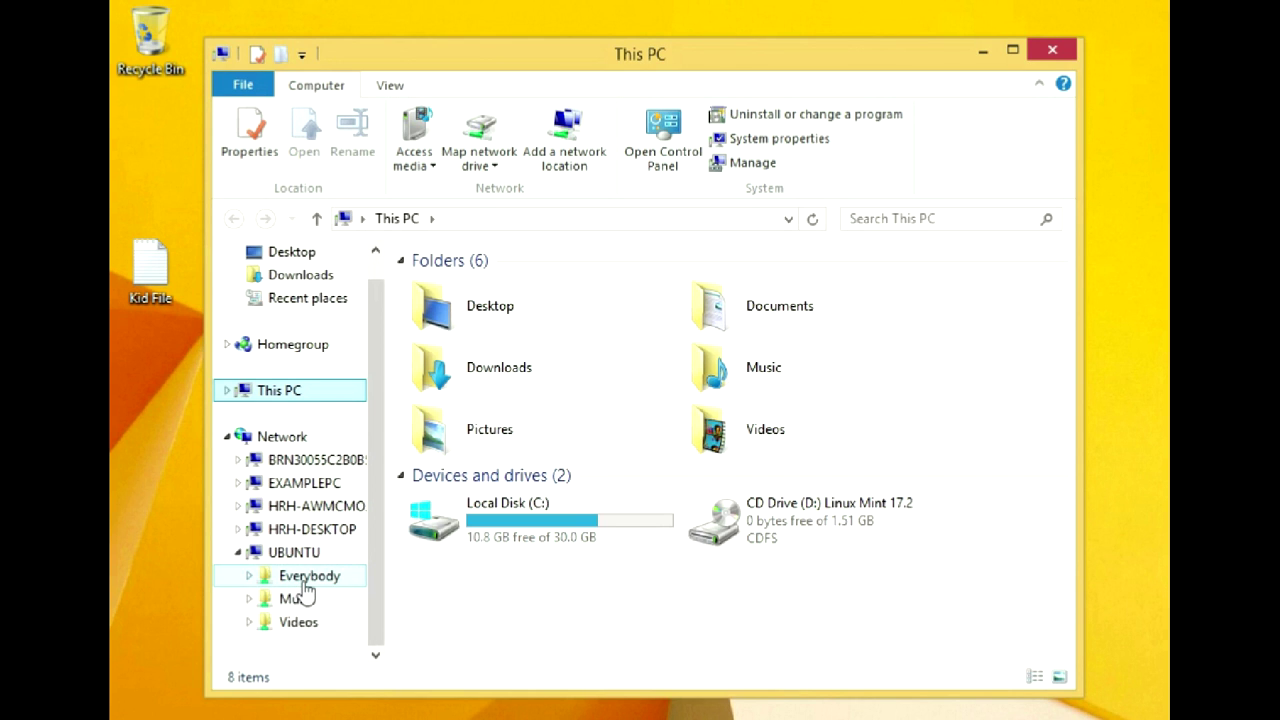
{"action": "left_click", "coordinate": [304, 579]}
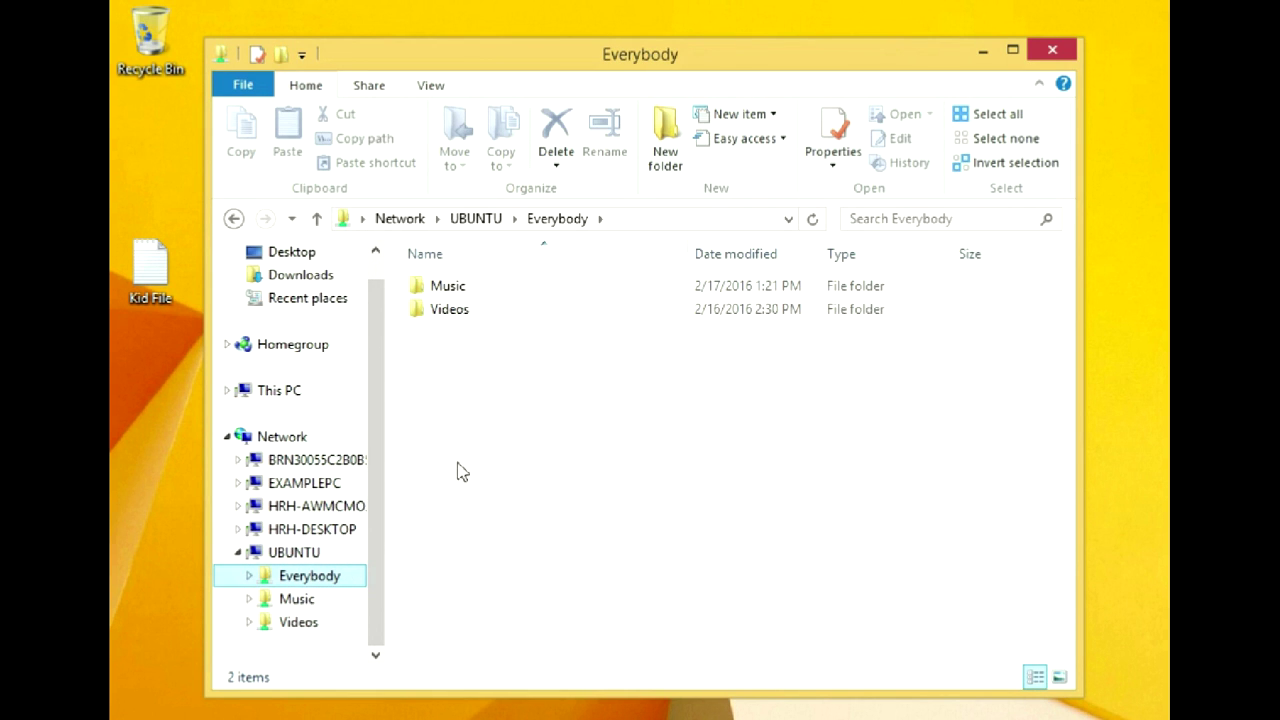
{"action": "left_click_drag", "start_coordinate": [150, 268], "coordinate": [500, 405]}
- Copy Kid File into Everybody\Music, then start mapping a network drive from Network
{"action": "double_click", "coordinate": [445, 288]}
{"action": "left_click_drag", "start_coordinate": [155, 290], "coordinate": [480, 397]}
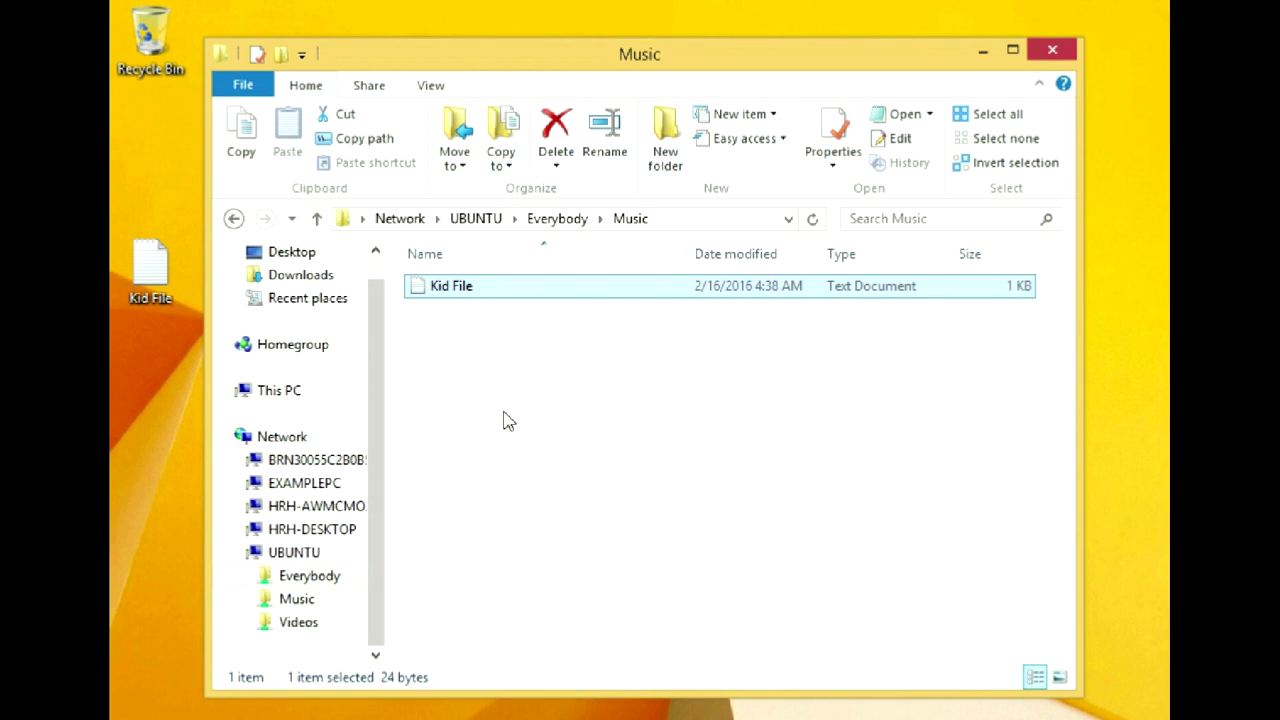
{"action": "right_click", "coordinate": [293, 440]}
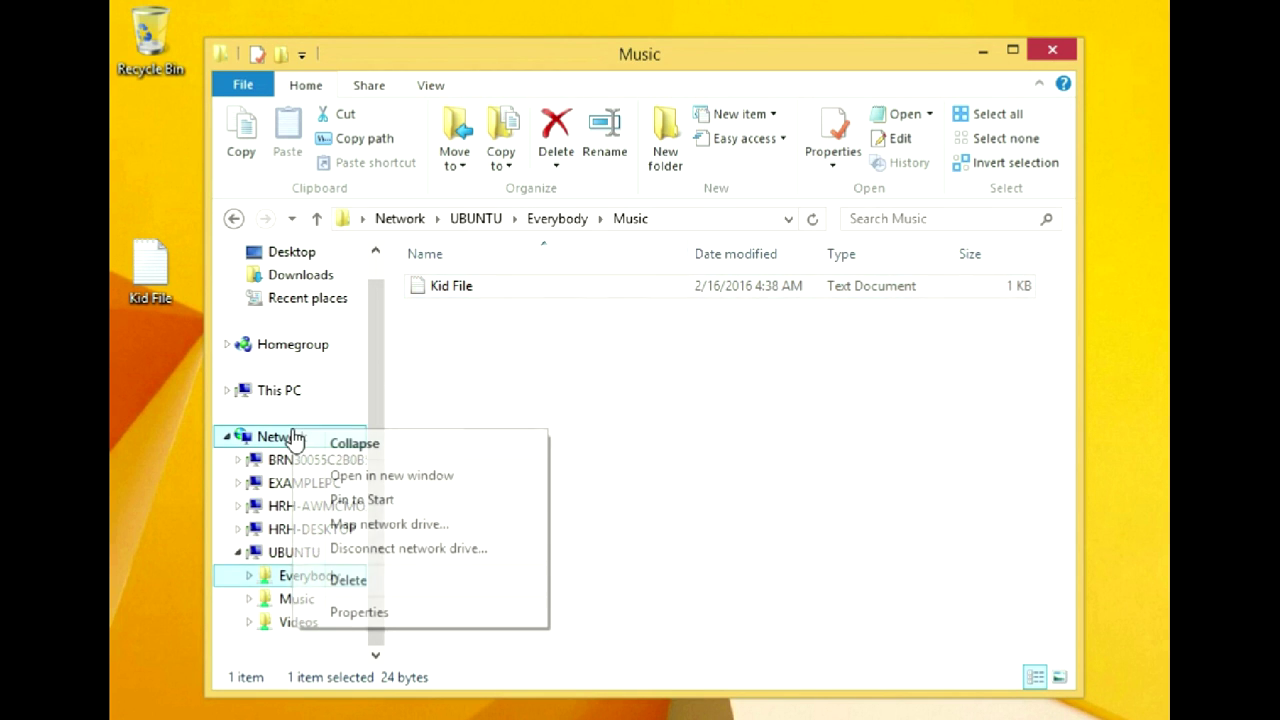
{"action": "left_click", "coordinate": [366, 526]}
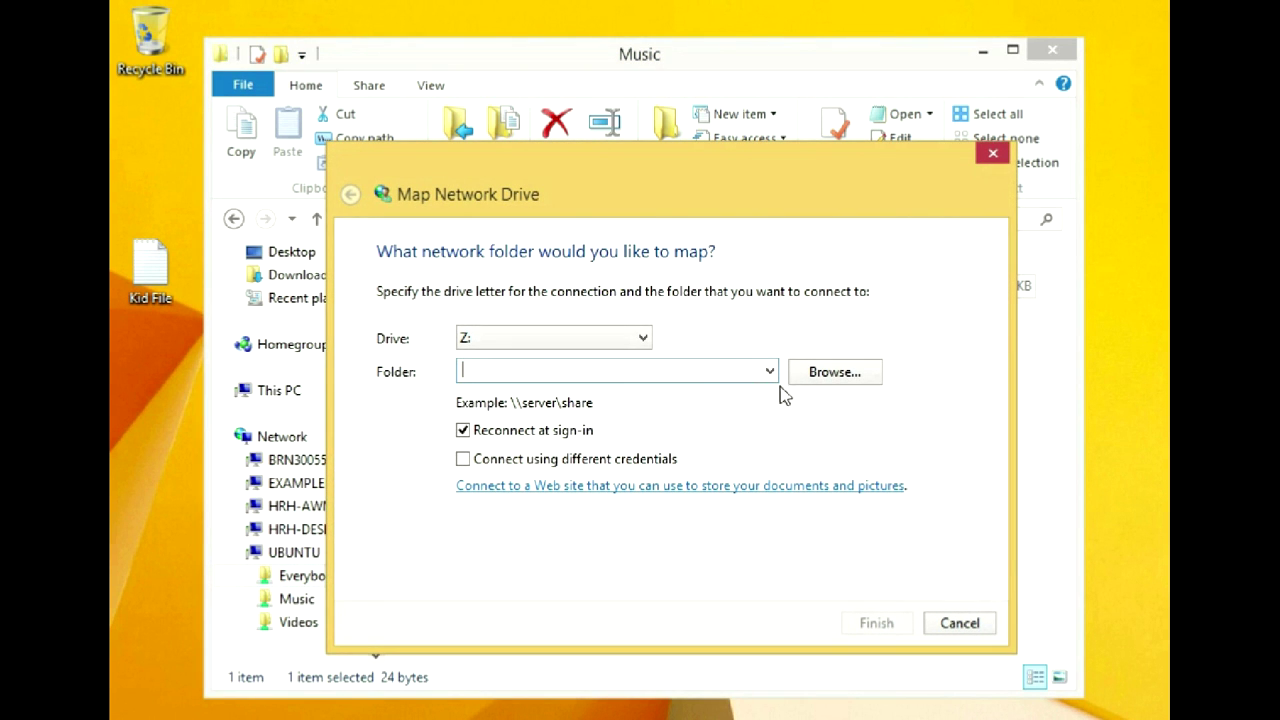
- Map \\192.168.0.100\KidStuff as drive Z:, copy Kid File onto it and open it
{"action": "type", "text": "\\\\"}
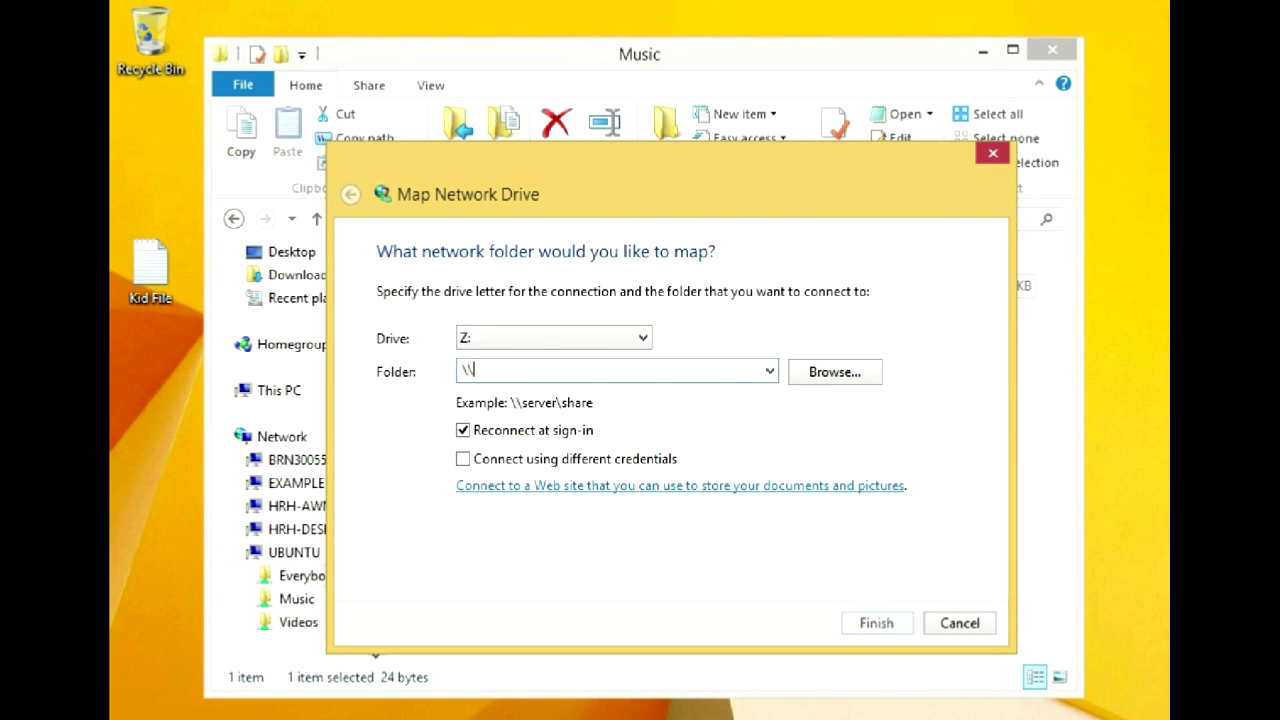
{"action": "type", "text": "192.168.0.100\\KidStuff"}
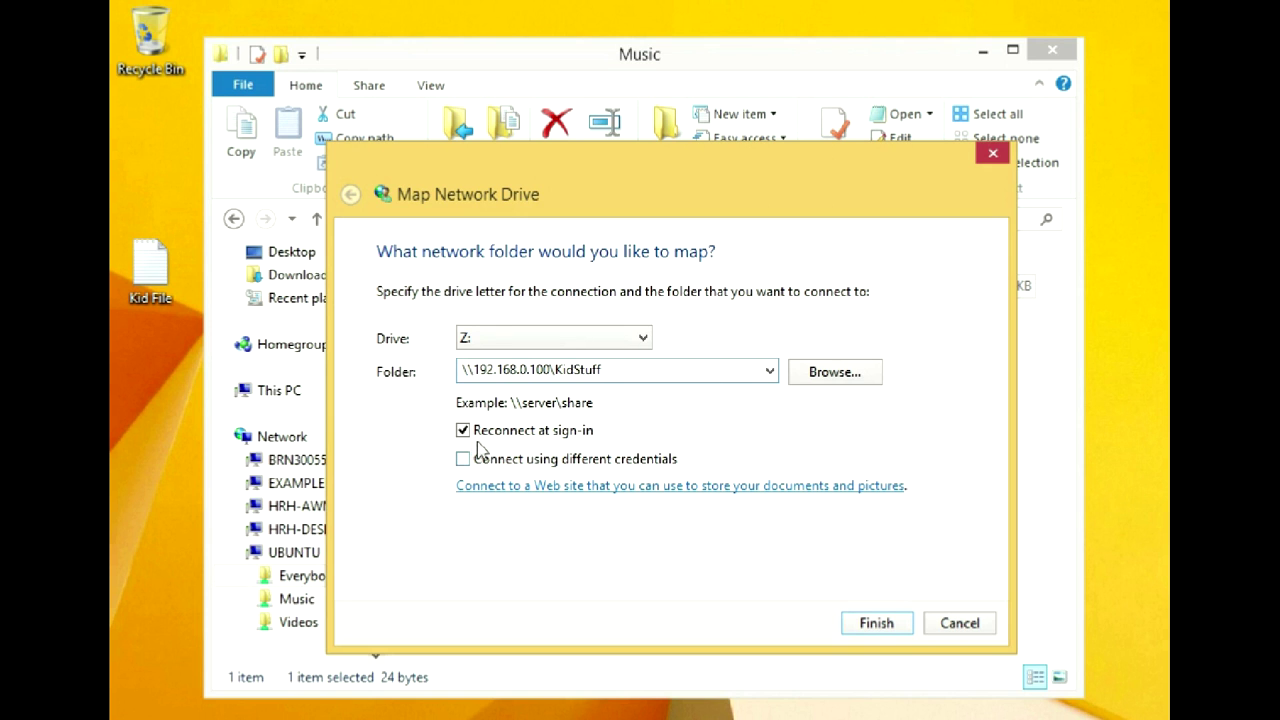
{"action": "left_click", "coordinate": [896, 630]}
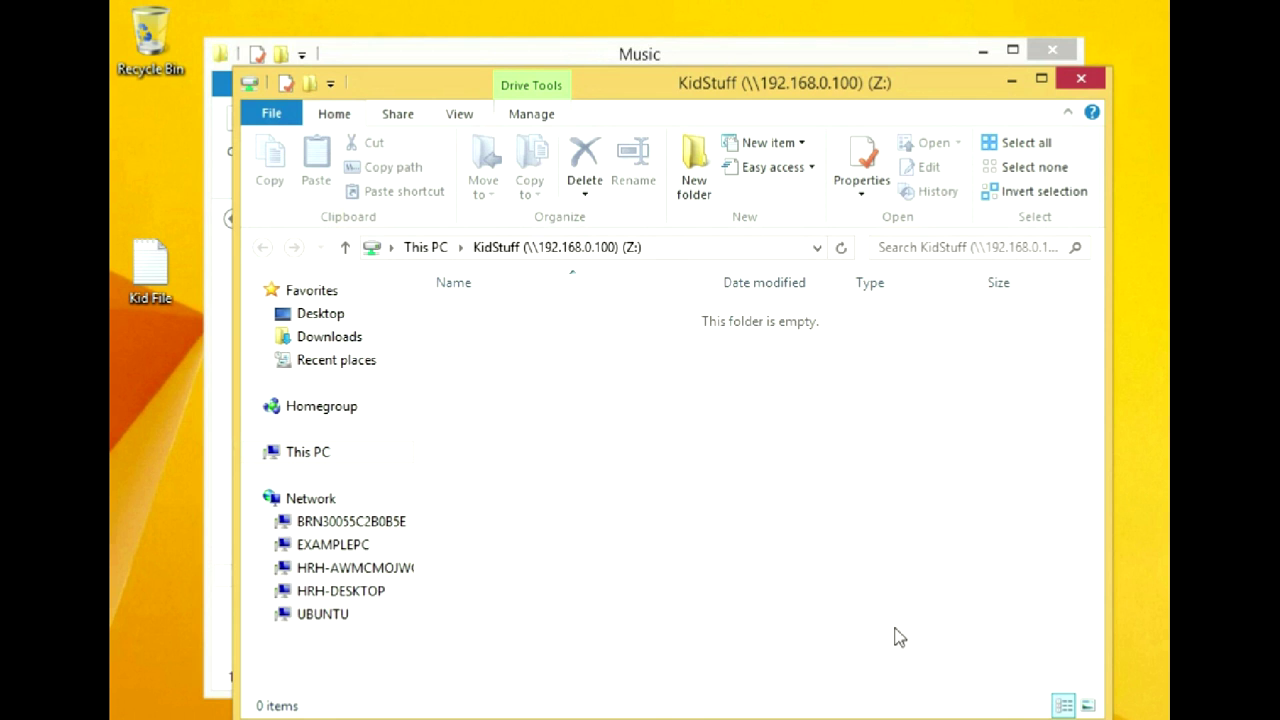
{"action": "left_click_drag", "start_coordinate": [145, 285], "coordinate": [466, 415]}
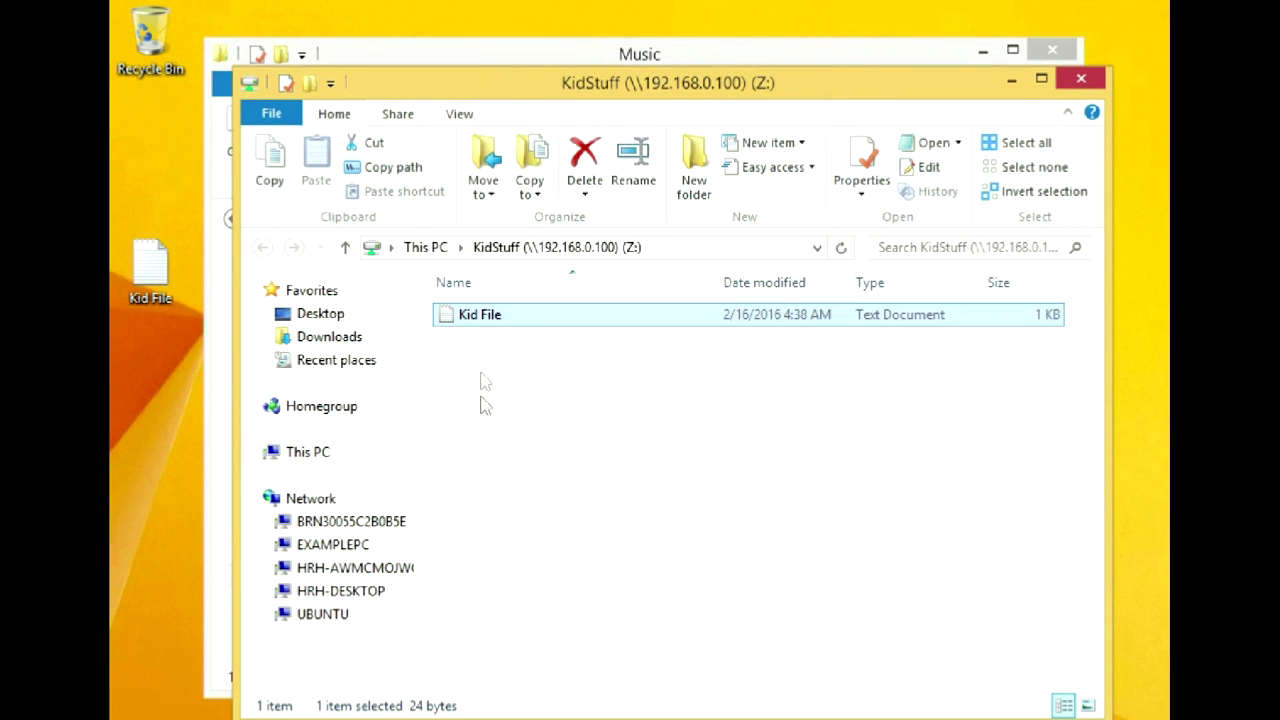
{"action": "double_click", "coordinate": [484, 318]}
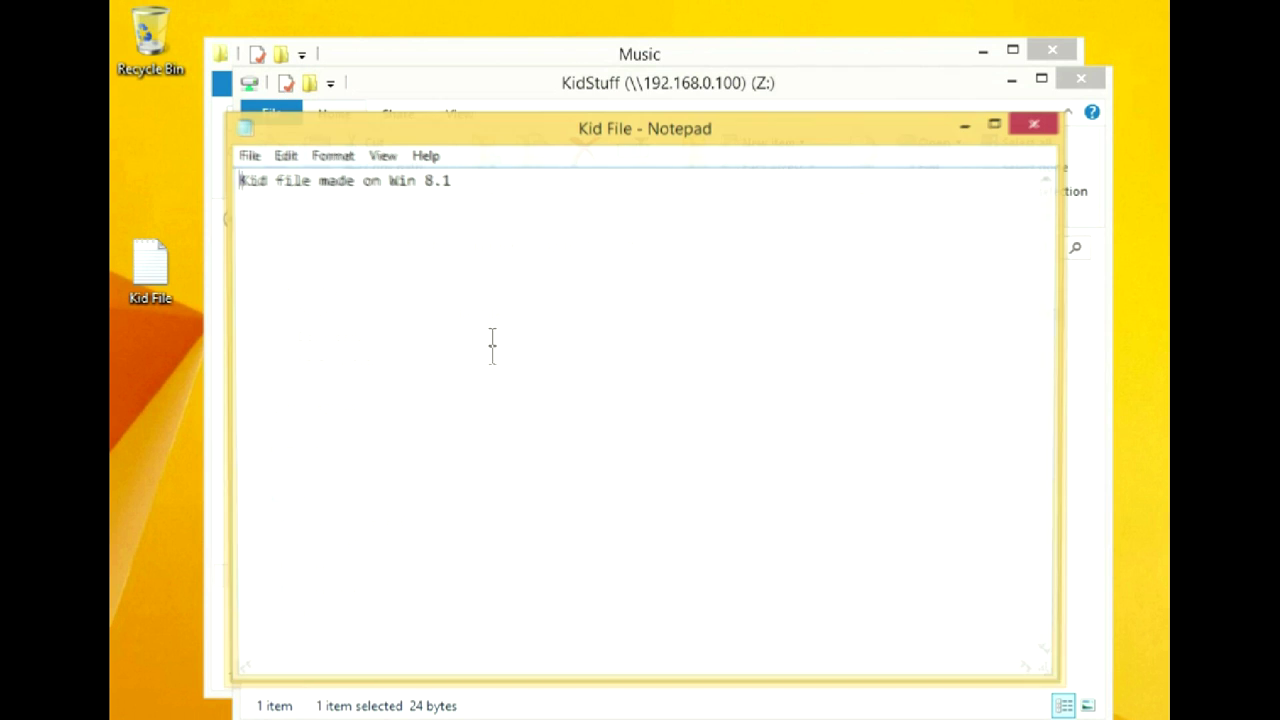
- Close the Kid File and KidStuff windows and check This PC lists drive Z:
{"action": "left_click", "coordinate": [1036, 124]}
{"action": "left_click", "coordinate": [1081, 79]}
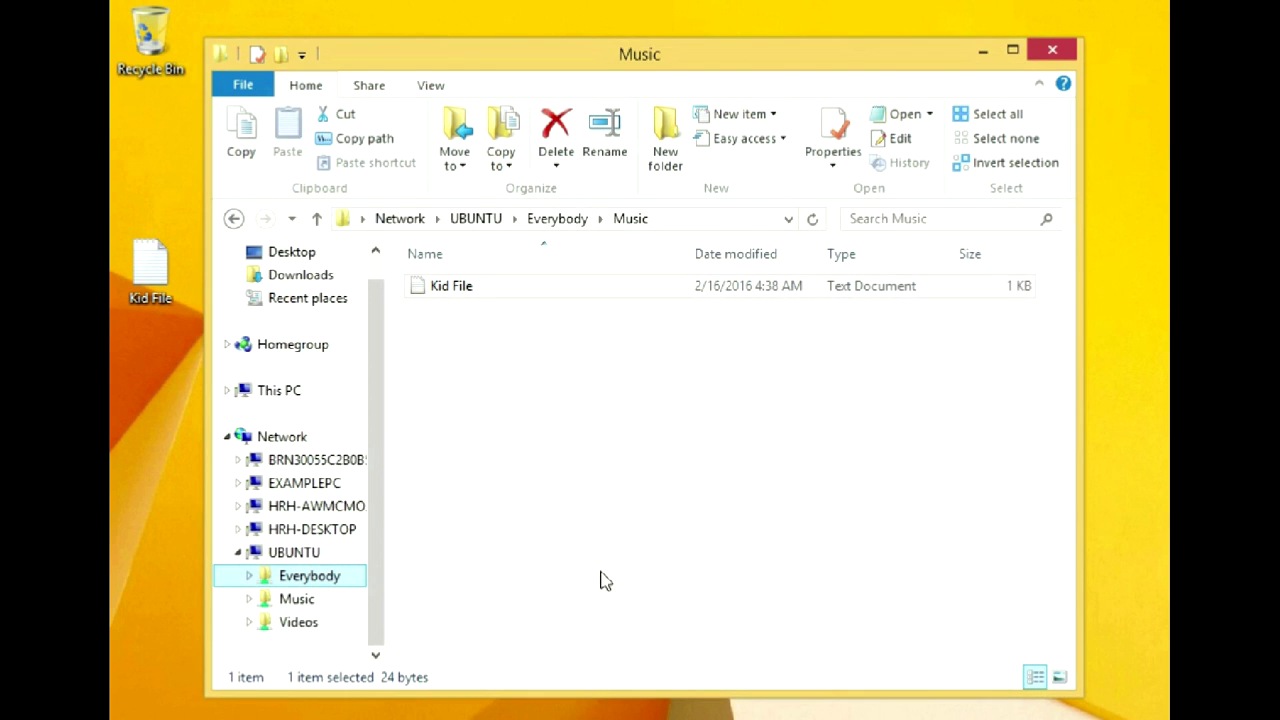
{"action": "left_click", "coordinate": [278, 398]}
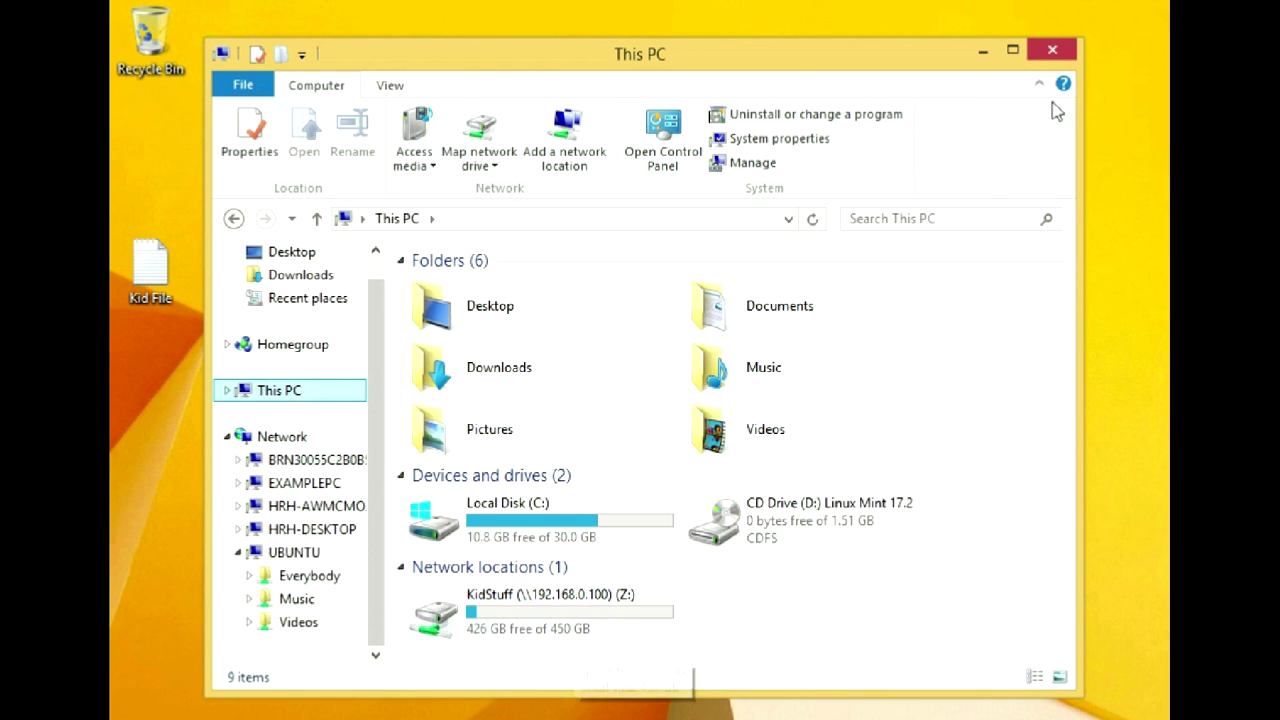
{"action": "left_click", "coordinate": [1050, 49]}
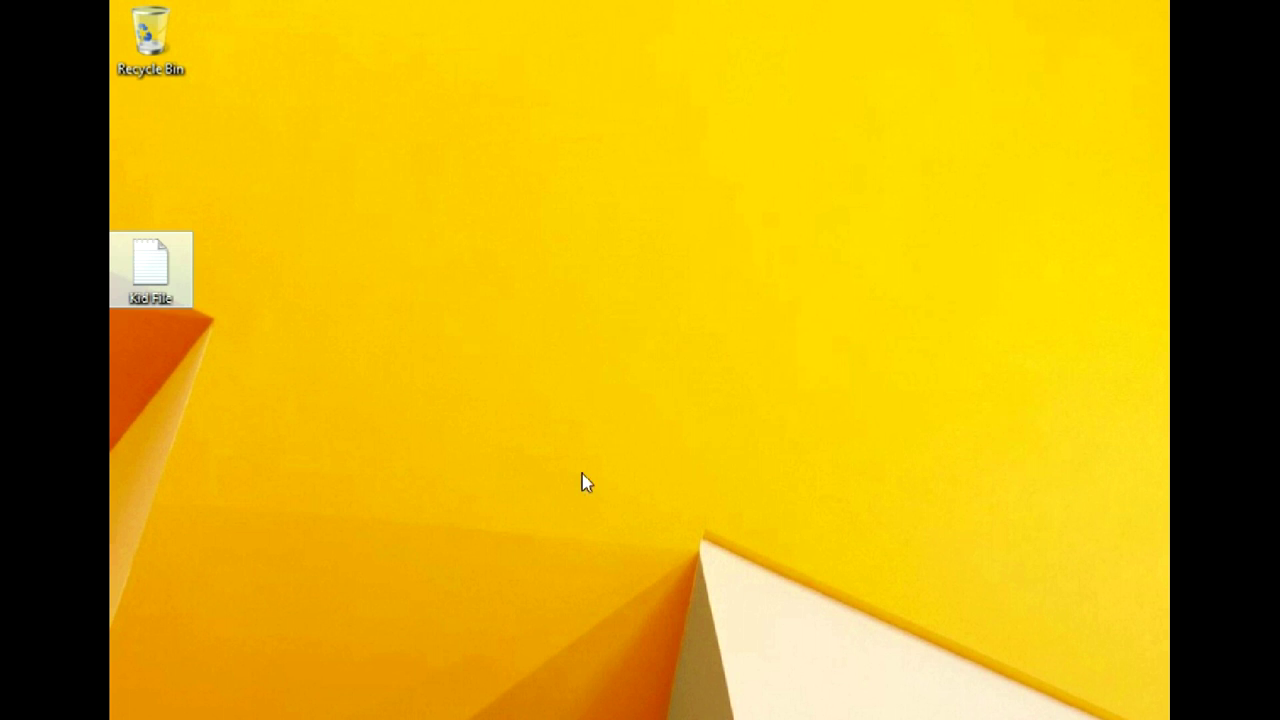
- Sign out of Windows and sign back in as another user
{"action": "key", "text": "super+x"}
{"action": "key", "text": "Escape"}
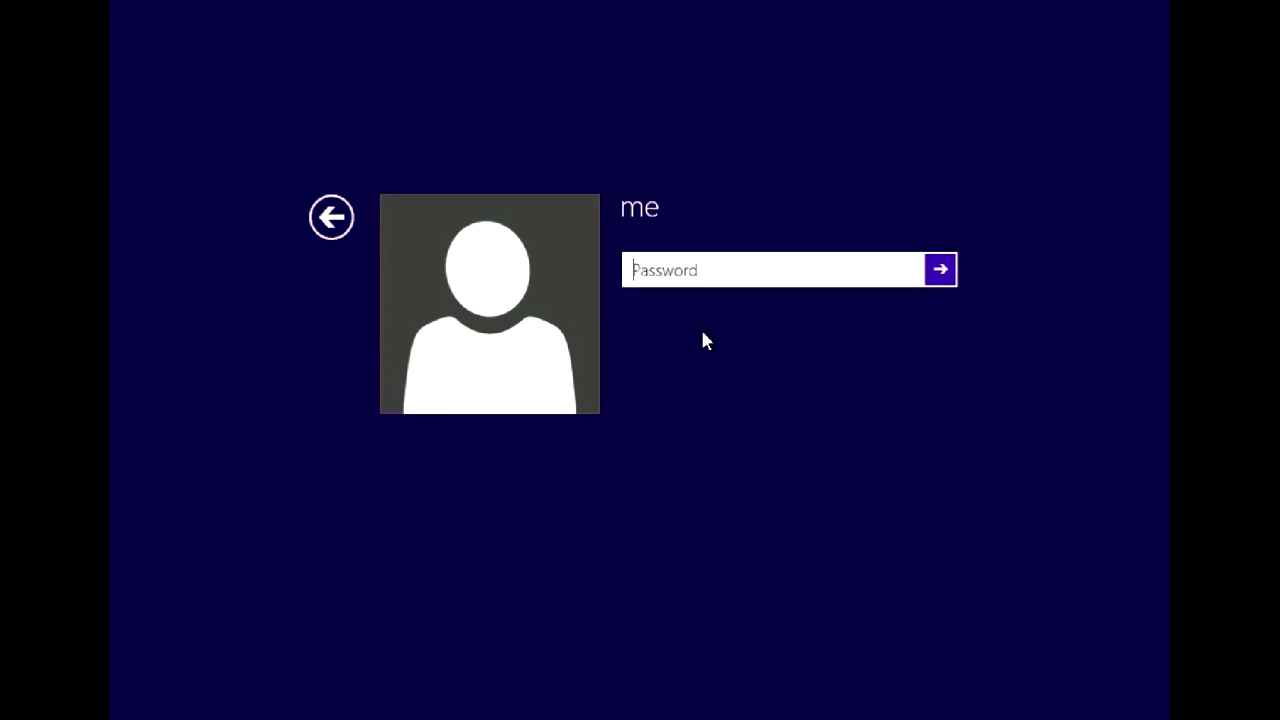
{"action": "type", "text": "********"}
{"action": "key", "text": "Return"}
- Browse UBUNTU > Everybody > Music and open Kid File to read it
{"action": "key", "text": "super+e"}
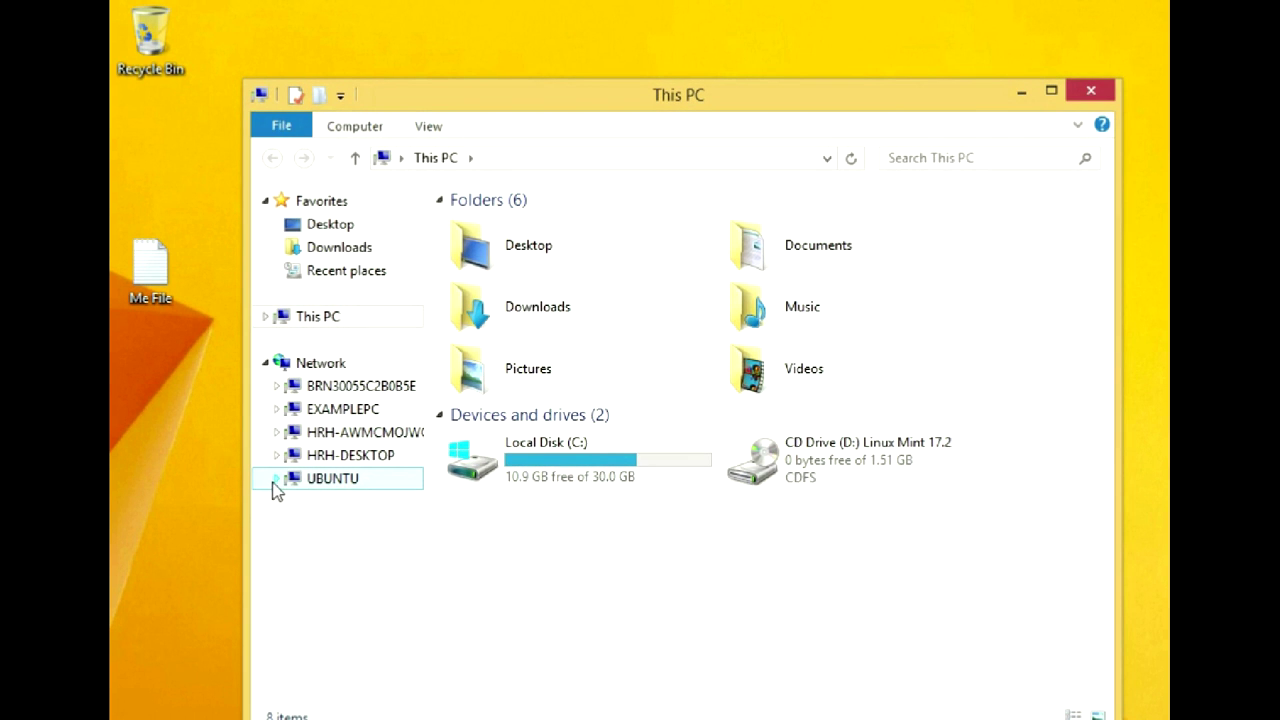
{"action": "left_click", "coordinate": [275, 480]}
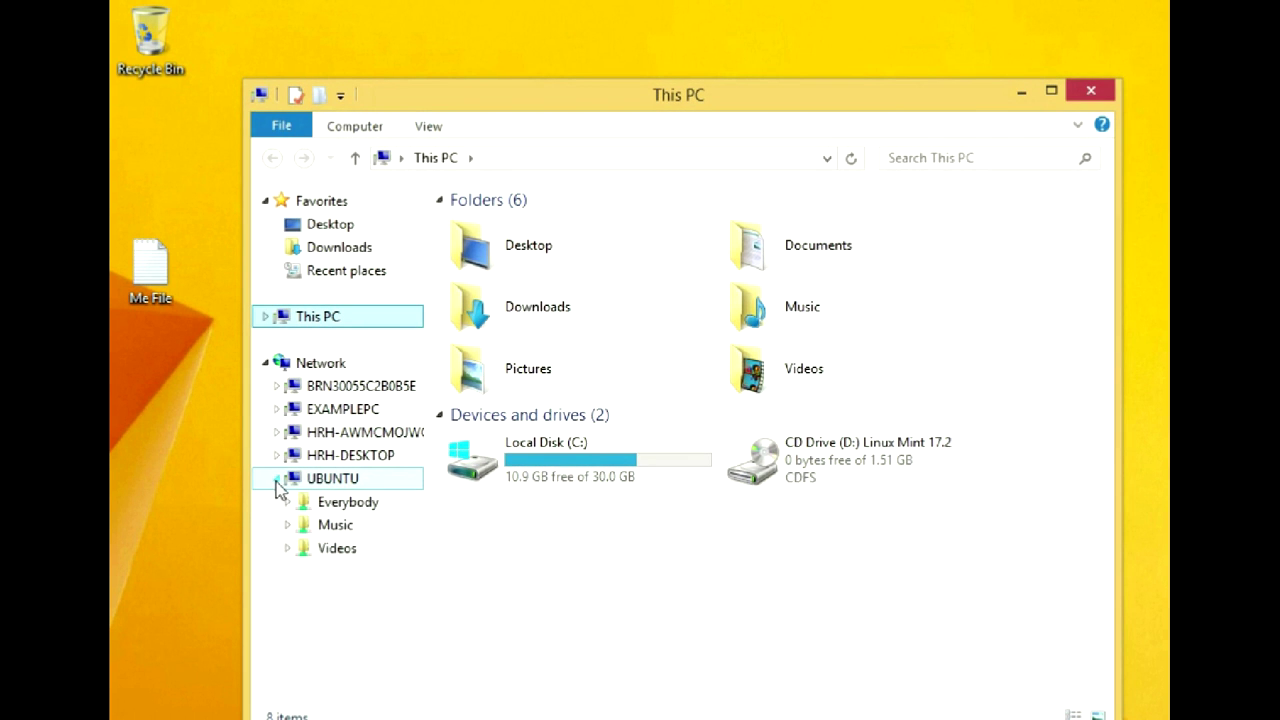
{"action": "left_click", "coordinate": [330, 506]}
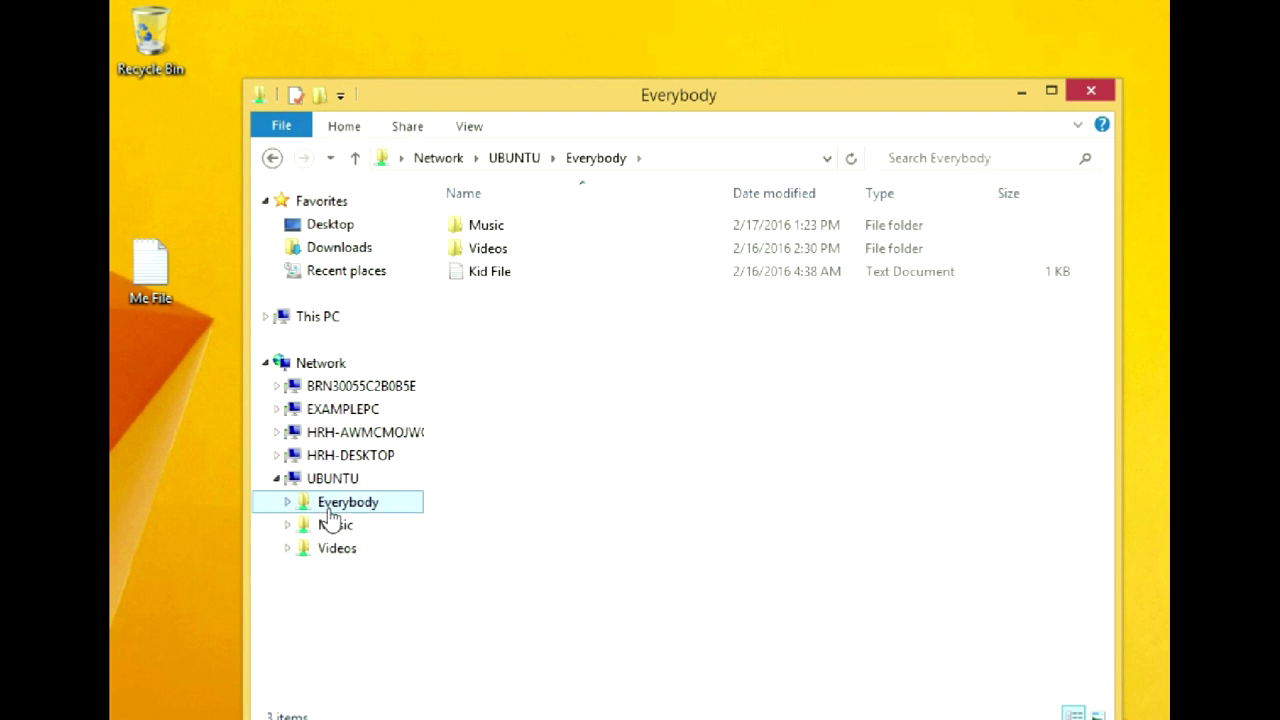
{"action": "double_click", "coordinate": [495, 230]}
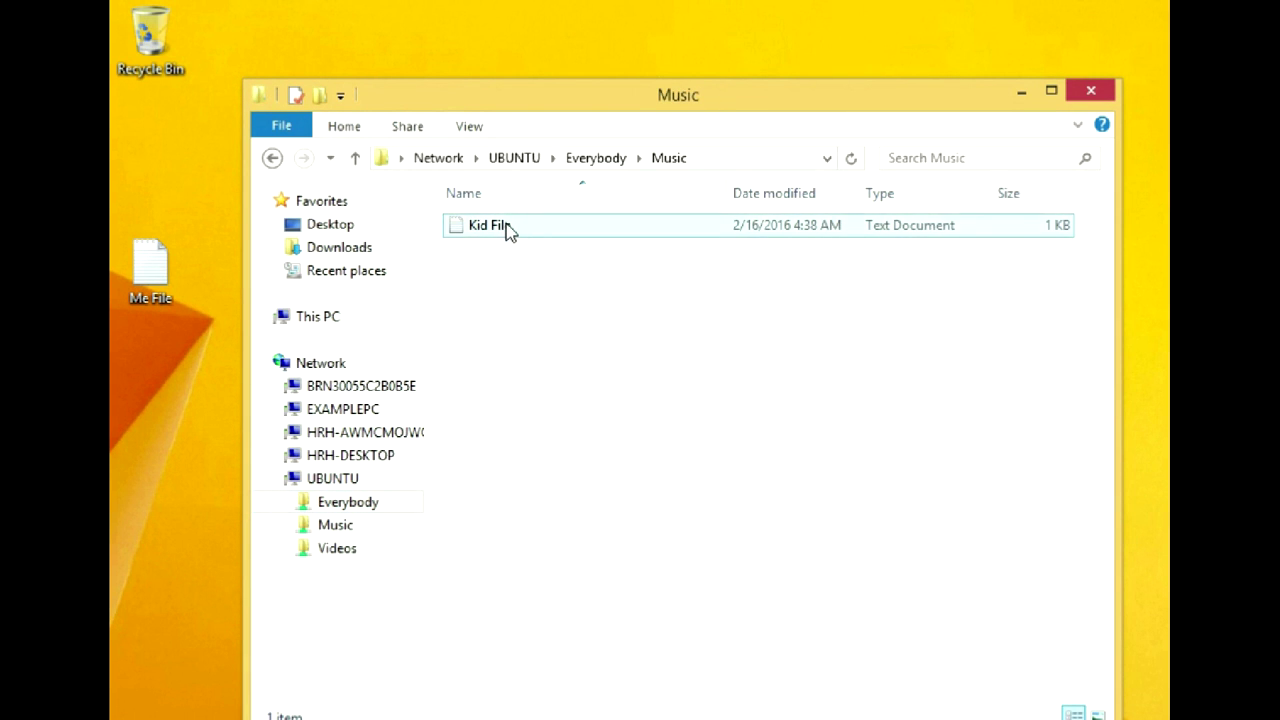
{"action": "double_click", "coordinate": [507, 229]}
{"action": "left_click", "coordinate": [1002, 95]}
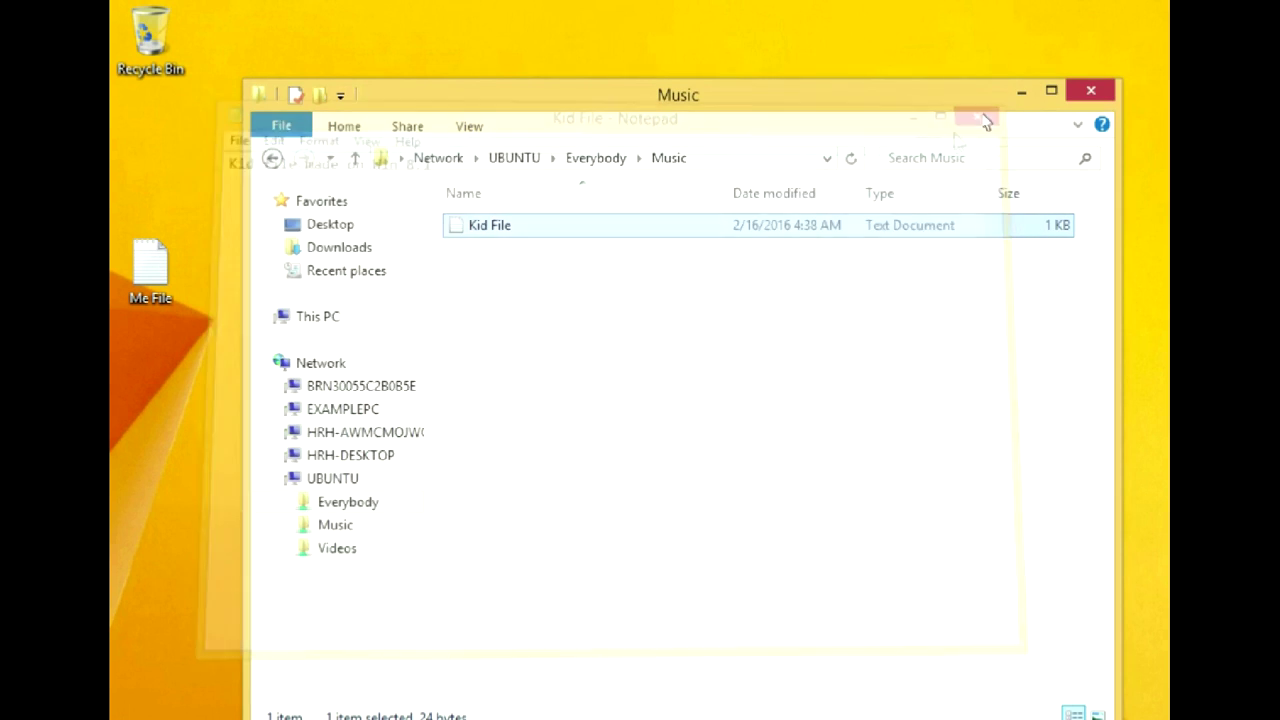
- Map \\192.168.0.100\MyStuff as drive Z: and copy Me File into it
{"action": "right_click", "coordinate": [308, 363]}
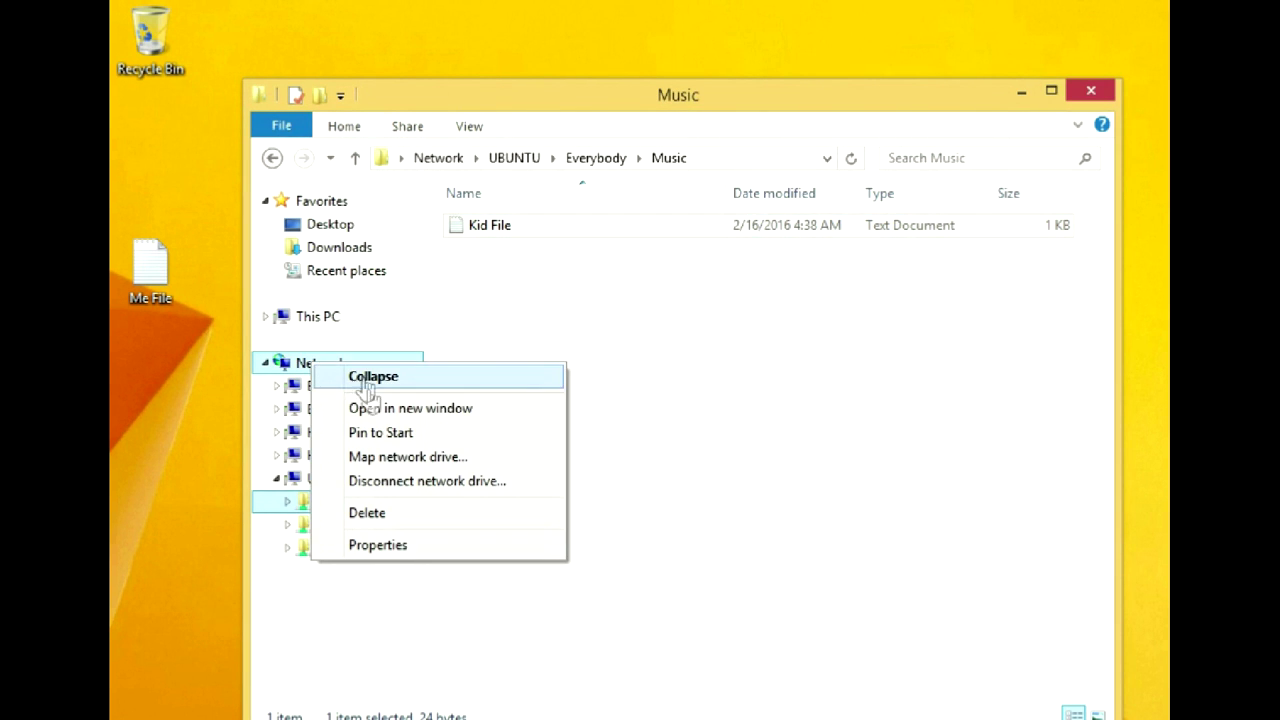
{"action": "left_click", "coordinate": [398, 462]}
{"action": "type", "text": "\\\\192.168.0"}
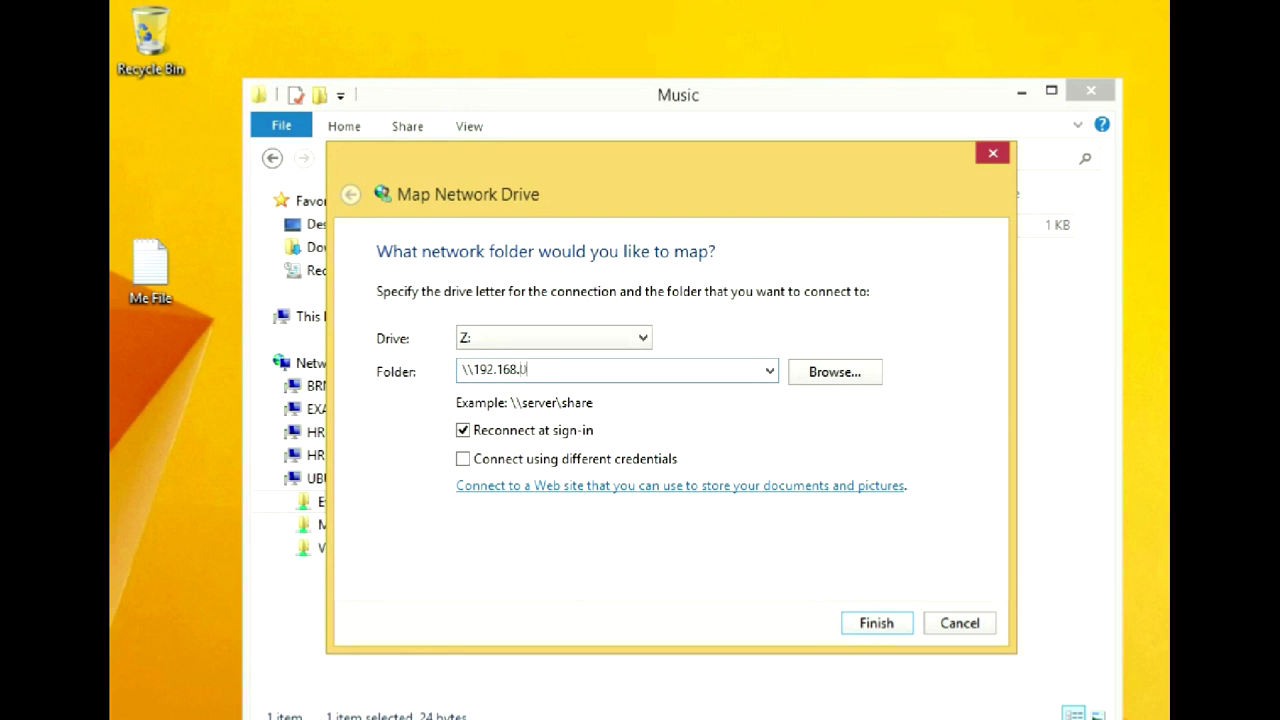
{"action": "type", "text": ".100\\MyStuff"}
{"action": "left_click", "coordinate": [878, 625]}
{"action": "left_click_drag", "start_coordinate": [154, 274], "coordinate": [559, 356]}
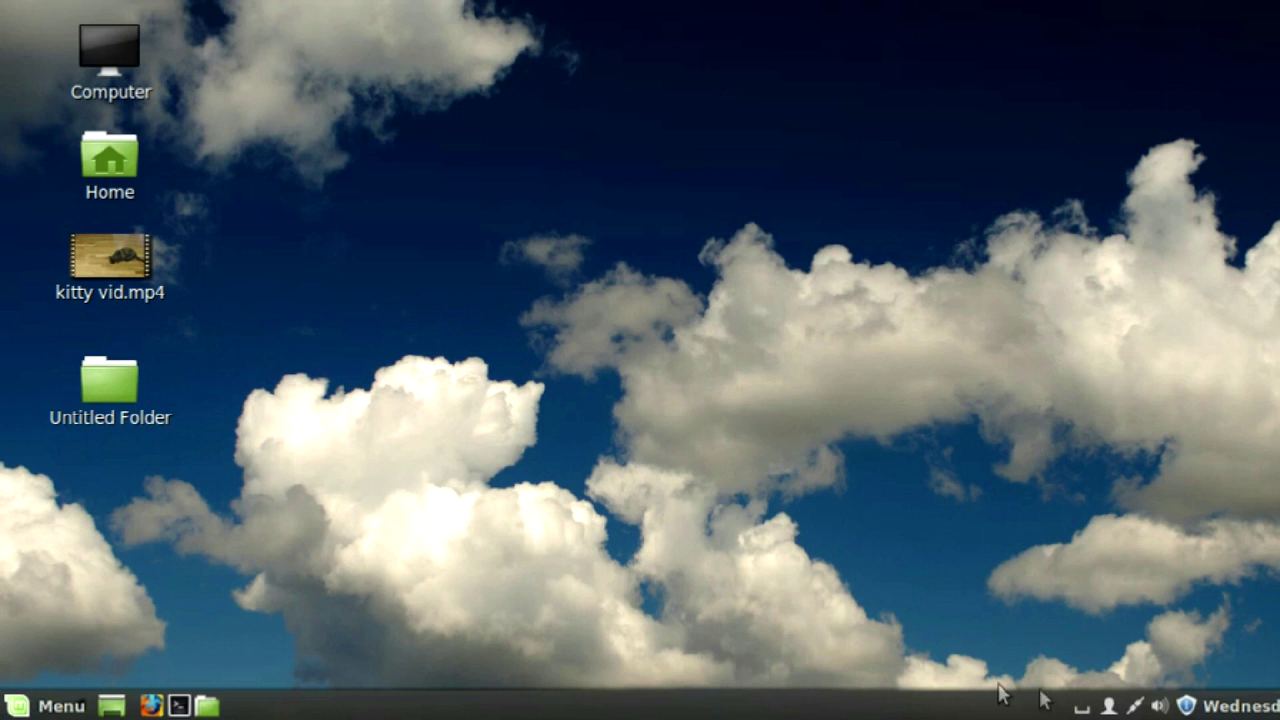
- Open the Computer location in Nemo and start File > Connect to Server
{"action": "left_click", "coordinate": [1109, 706]}
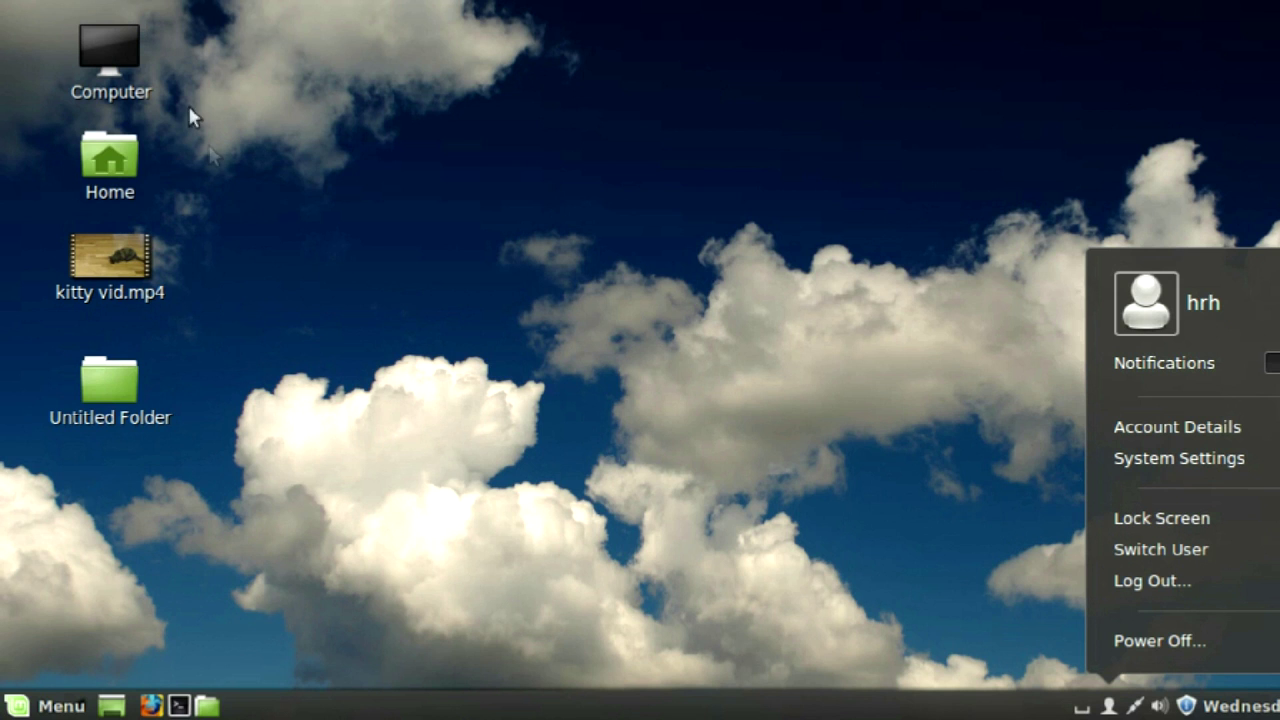
{"action": "double_click", "coordinate": [134, 72]}
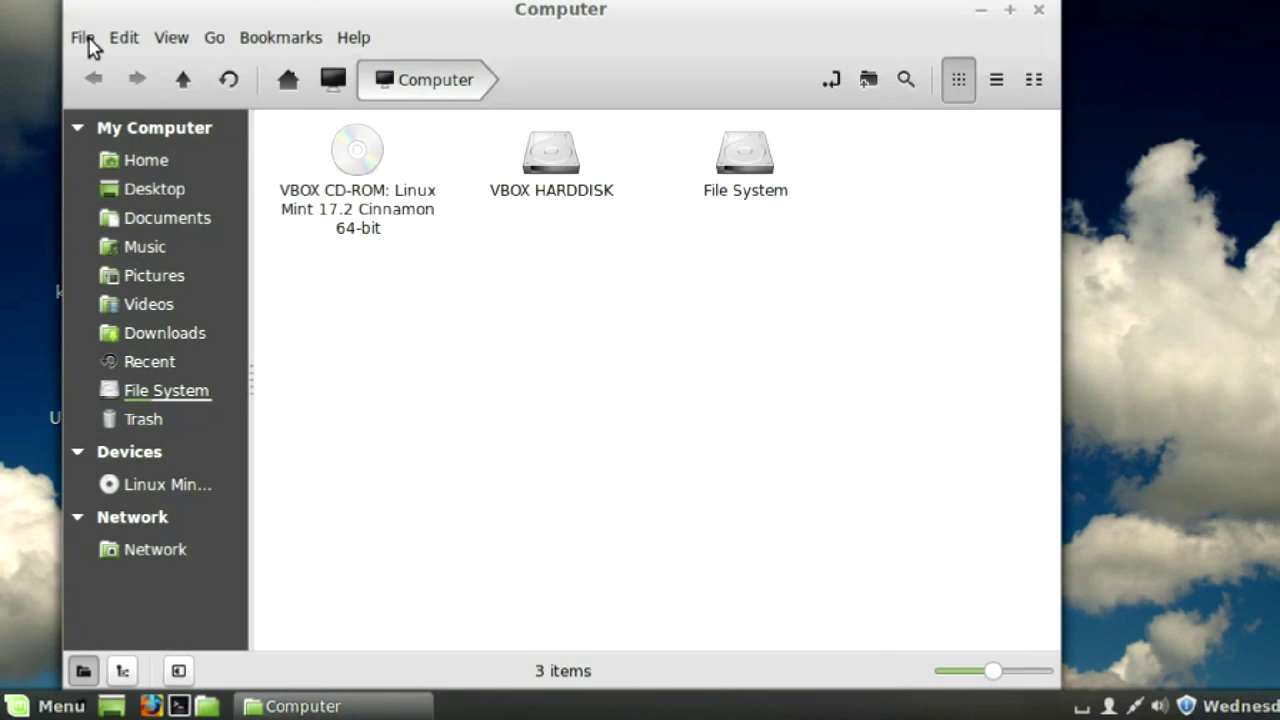
{"action": "left_click", "coordinate": [84, 40]}
{"action": "left_click", "coordinate": [136, 236]}
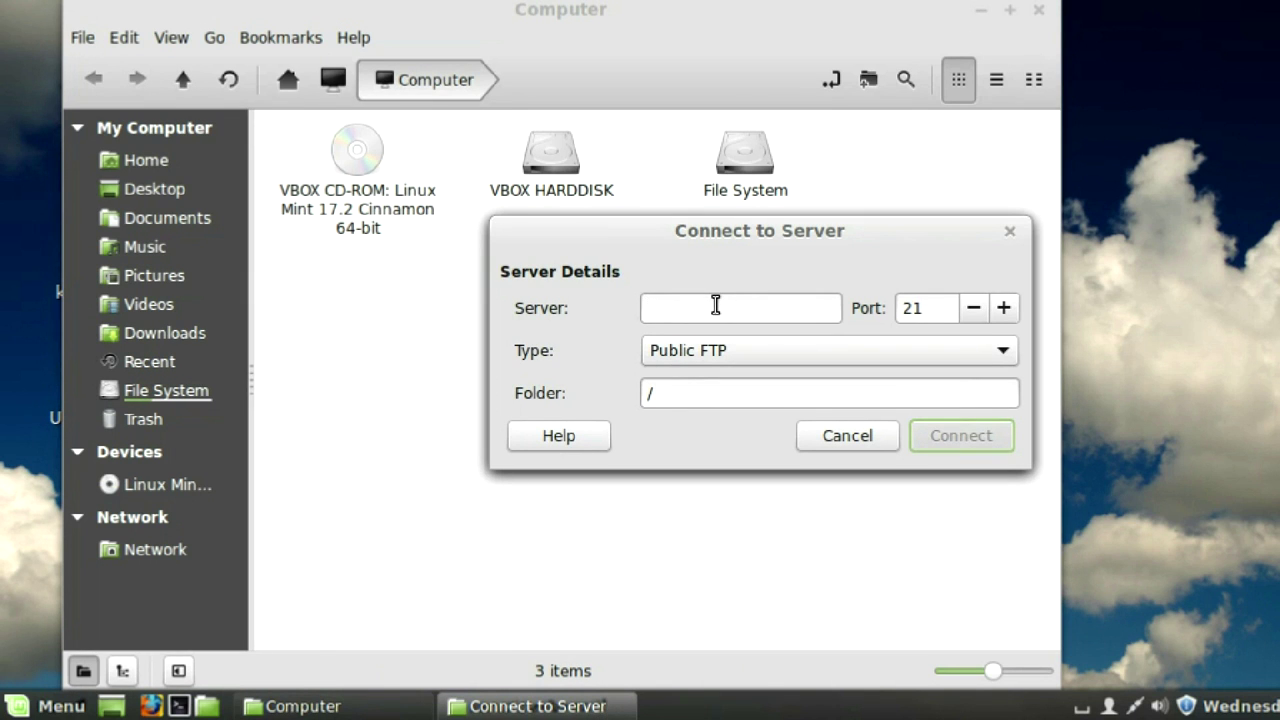
- Enter server 192.168.0.100 and set the connection type to Windows share
{"action": "type", "text": "192.168.0.100"}
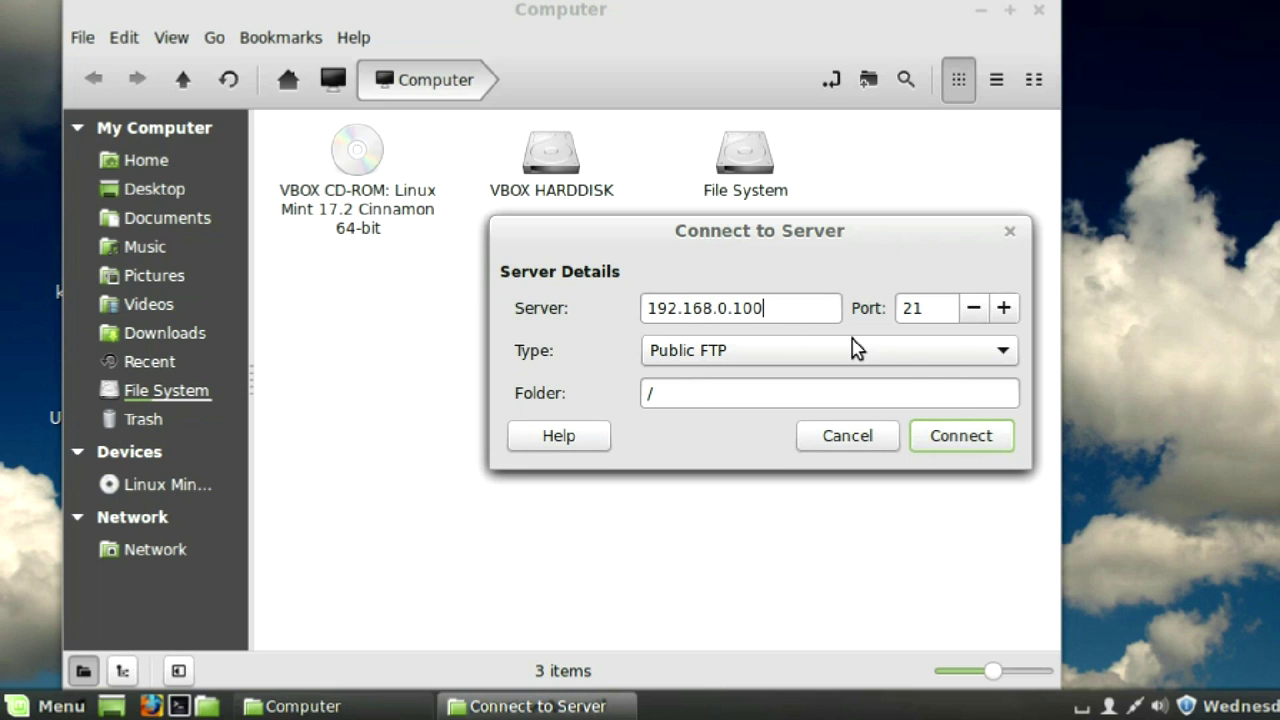
{"action": "left_click", "coordinate": [1004, 352]}
{"action": "left_click", "coordinate": [1004, 352]}
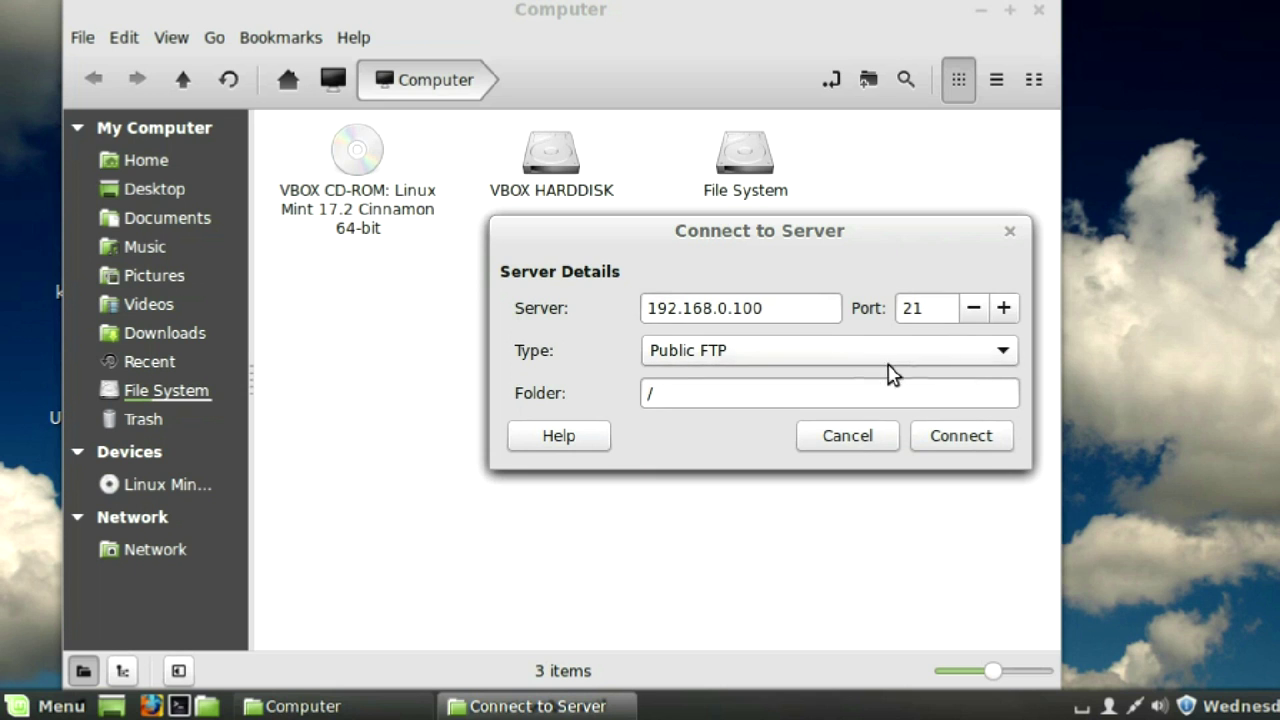
{"action": "left_click", "coordinate": [1005, 360]}
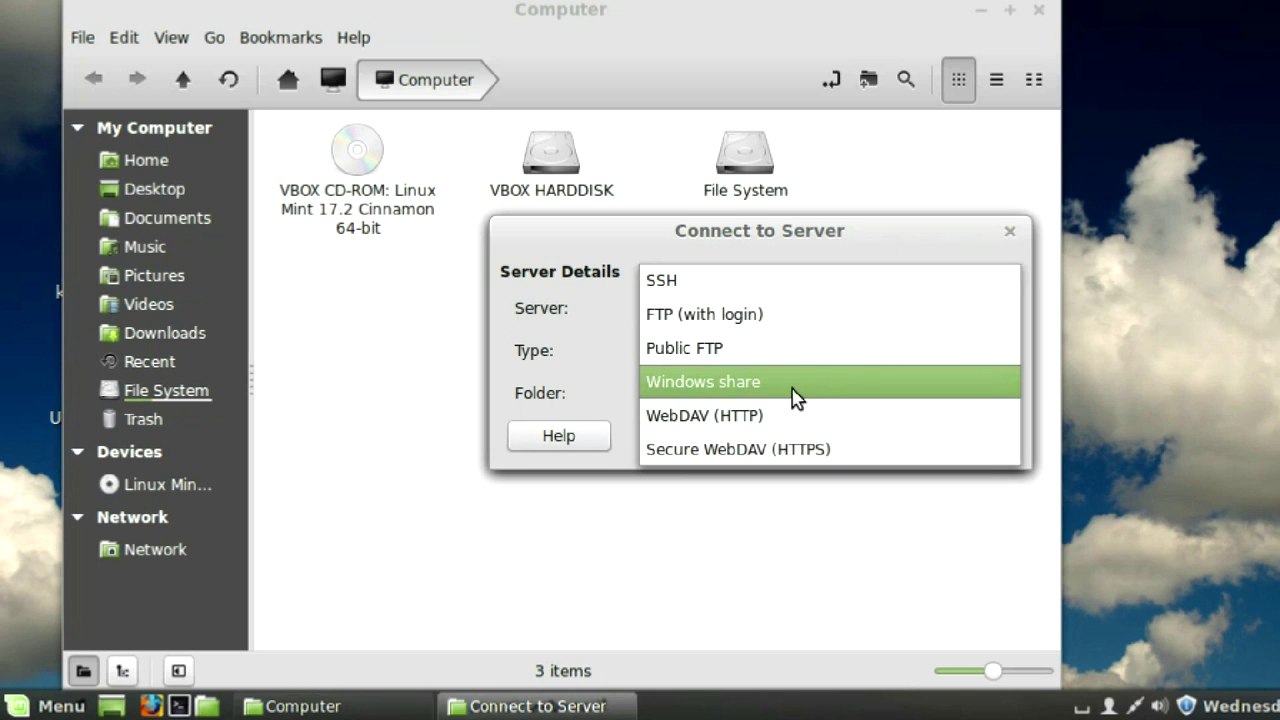
{"action": "left_click", "coordinate": [793, 386]}
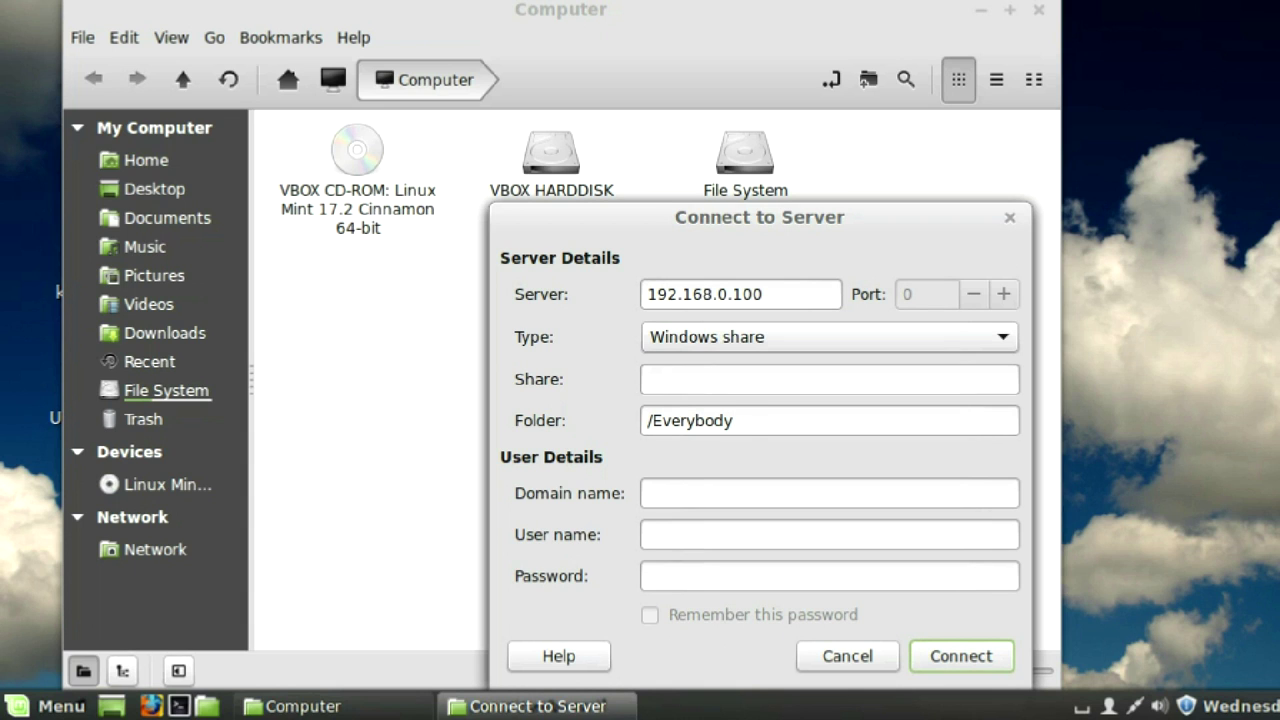
- Connect to the Everybody share and unlock the login keyring
{"action": "left_click", "coordinate": [957, 655]}
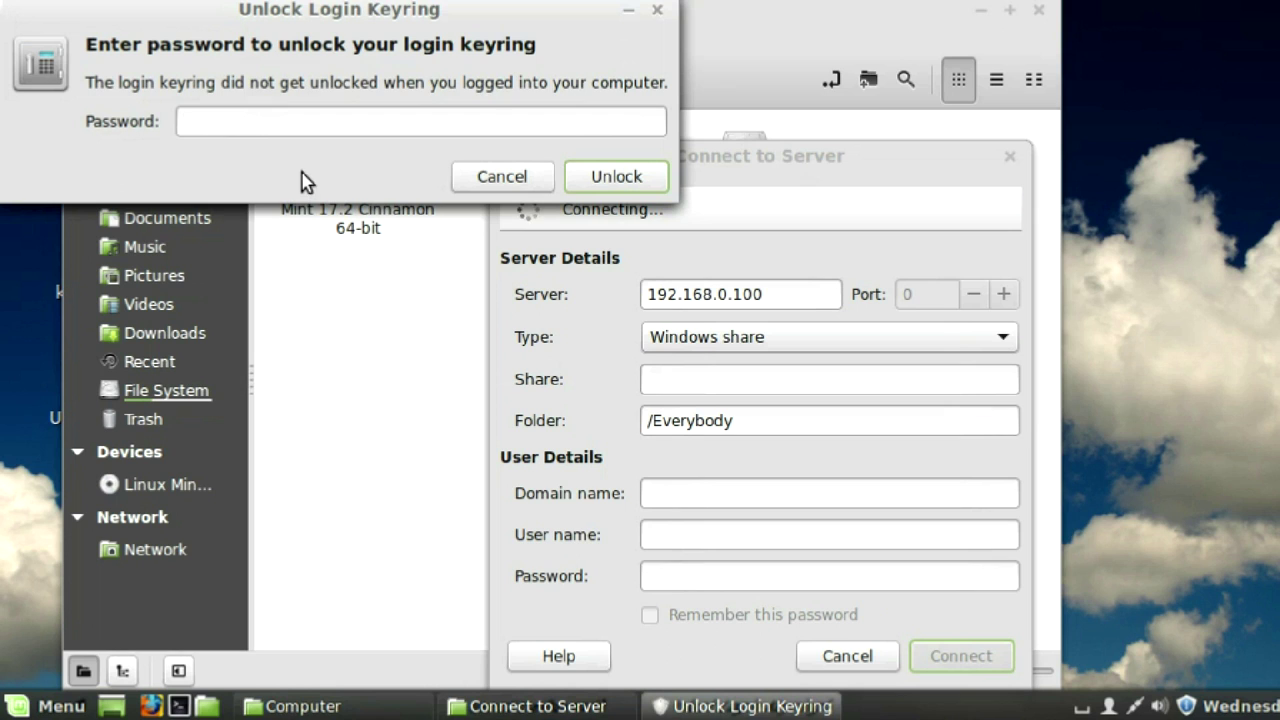
{"action": "type", "text": "****"}
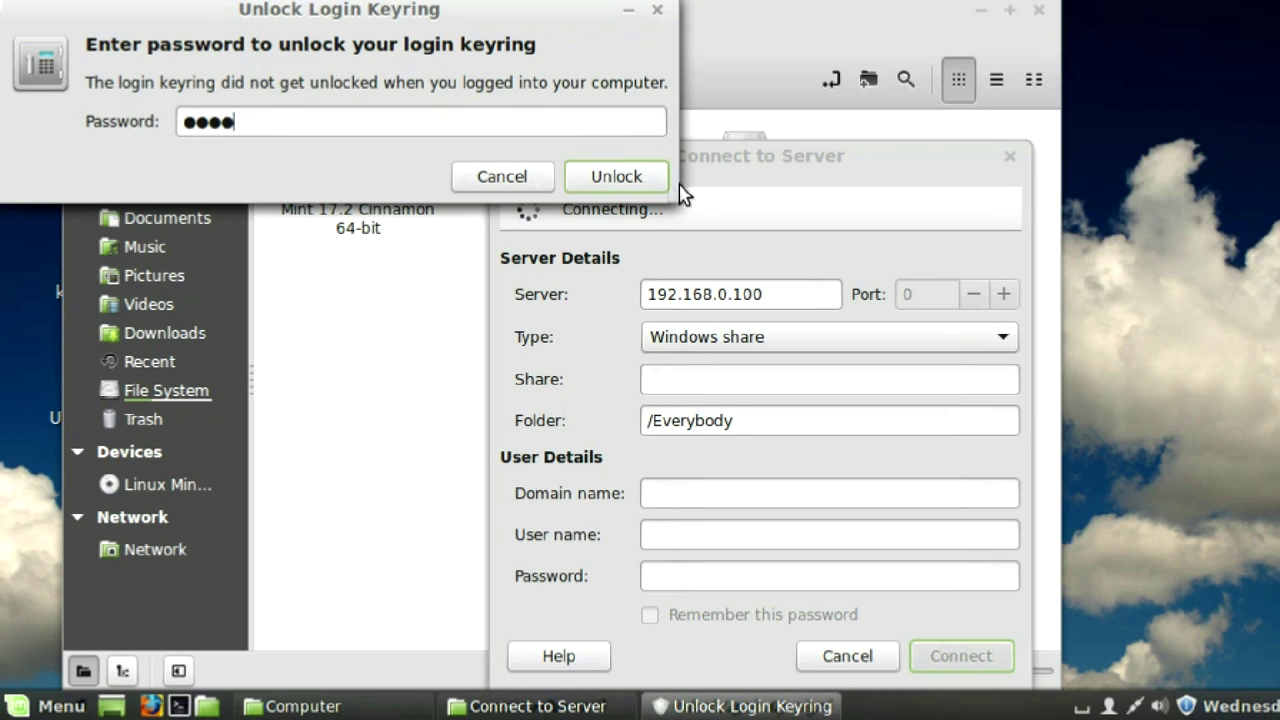
{"action": "left_click", "coordinate": [642, 180]}
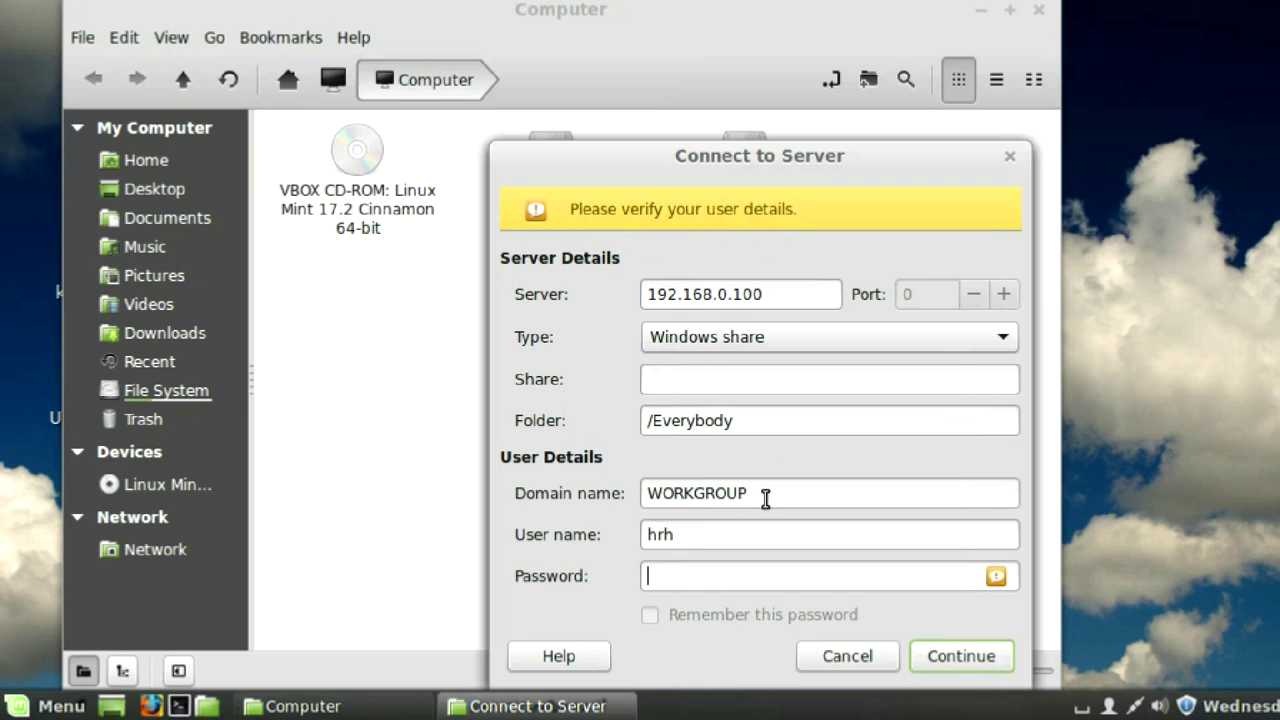
- Log in with domain WORKGROUP, user name me and its password, remembering the password
{"action": "left_click_drag", "start_coordinate": [766, 498], "coordinate": [586, 496]}
{"action": "left_click", "coordinate": [828, 496]}
{"action": "left_click_drag", "start_coordinate": [683, 534], "coordinate": [626, 543]}
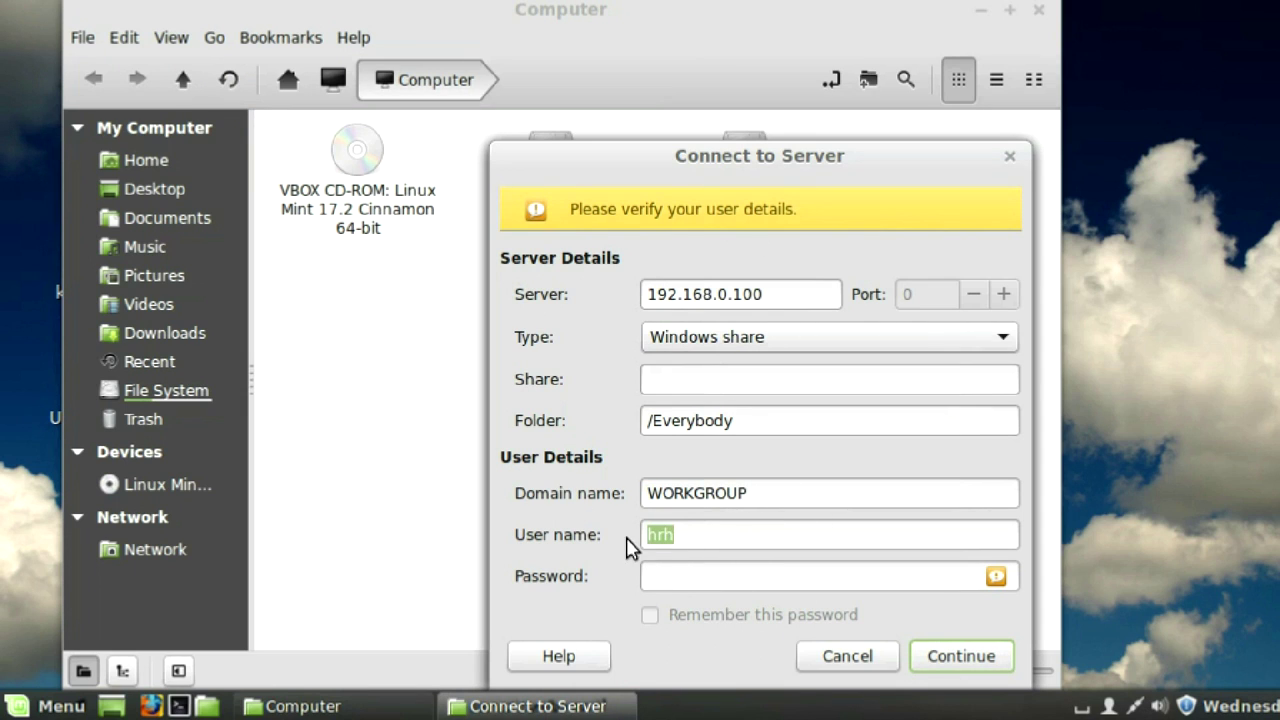
{"action": "type", "text": "me"}
{"action": "left_click", "coordinate": [708, 578]}
{"action": "type", "text": "password"}
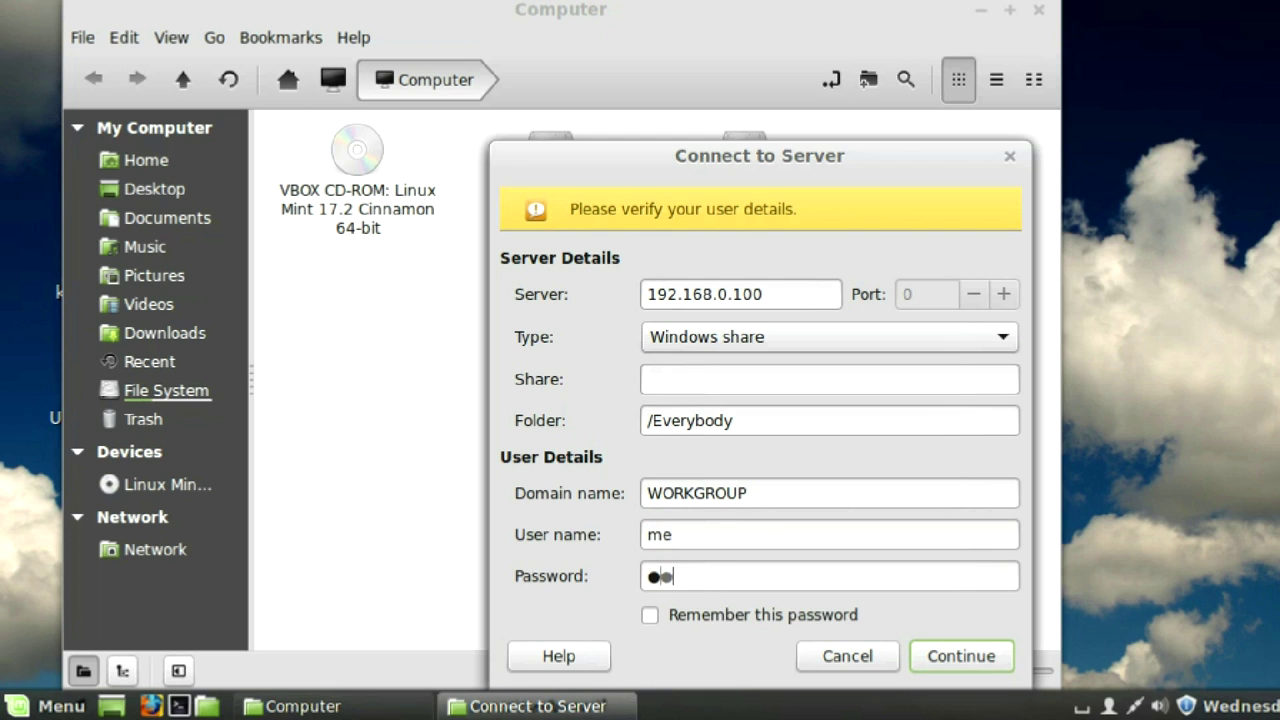
{"action": "left_click", "coordinate": [650, 615]}
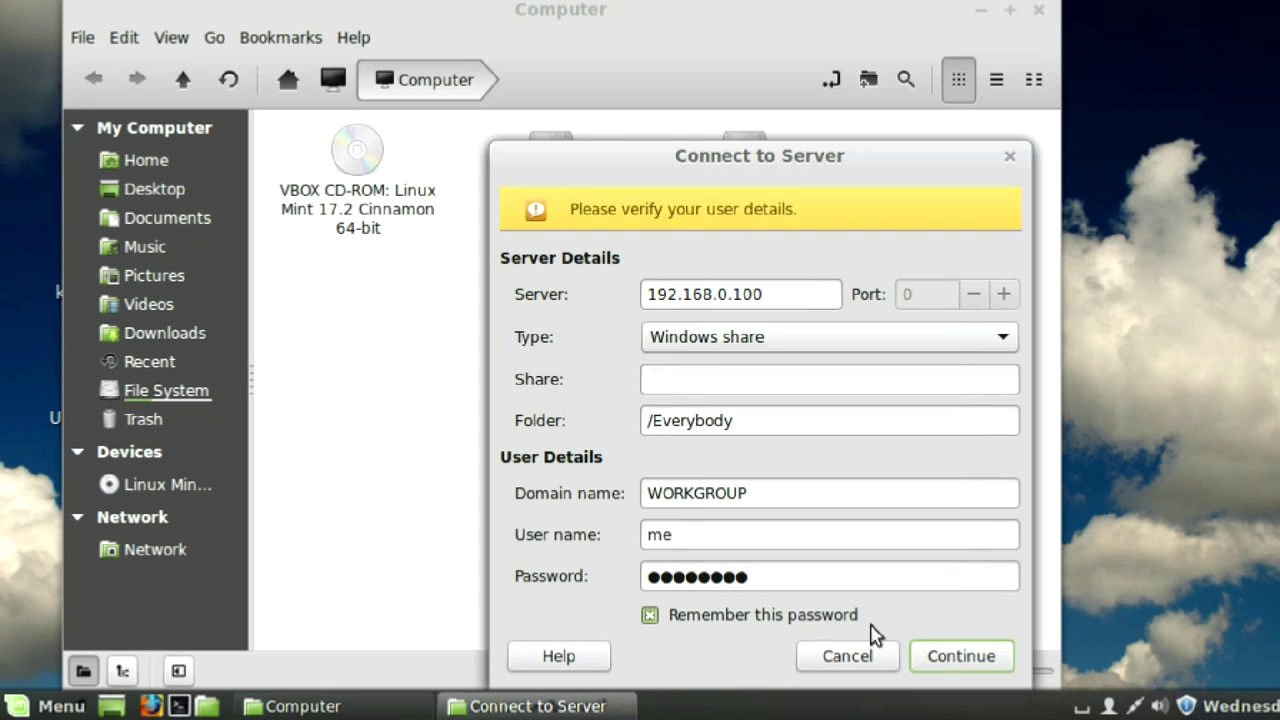
{"action": "left_click", "coordinate": [950, 662]}
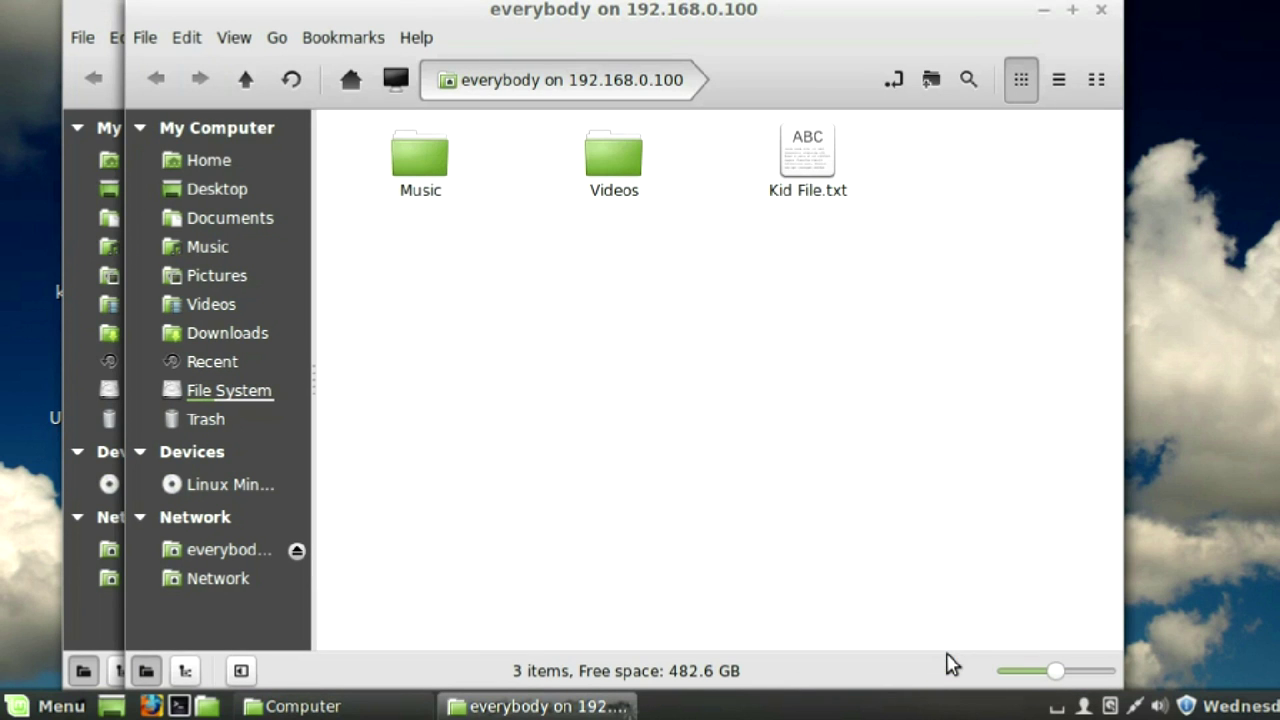
- Minimize the Computer window and copy kitty vid.mp4 from the desktop into the share's Videos folder
{"action": "left_click", "coordinate": [87, 20]}
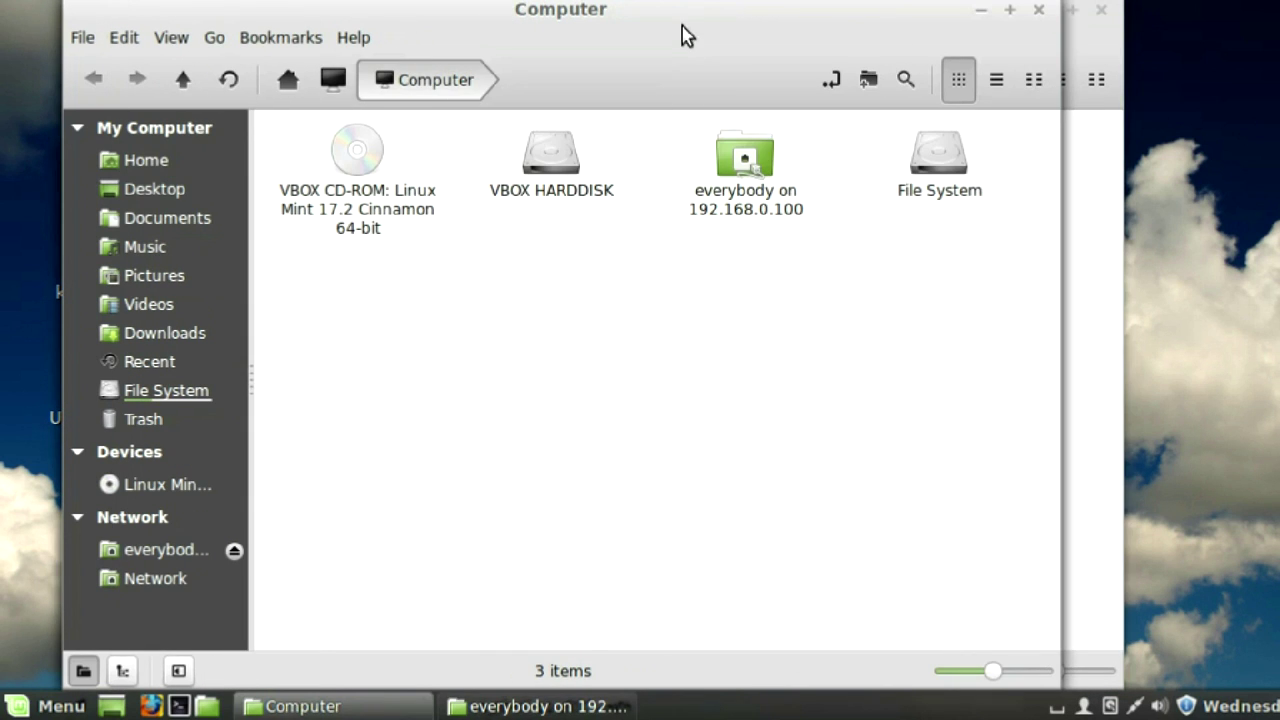
{"action": "left_click", "coordinate": [980, 16]}
{"action": "double_click", "coordinate": [605, 158]}
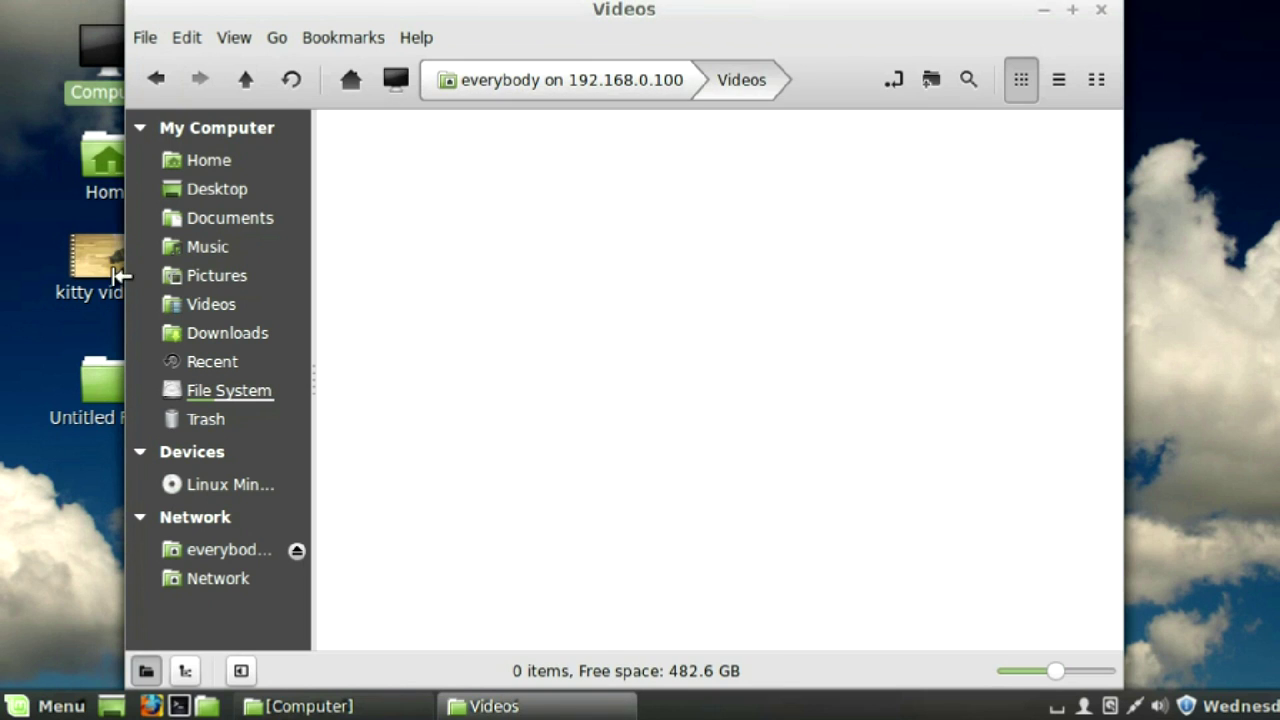
{"action": "left_click", "coordinate": [95, 282]}
{"action": "left_click_drag", "start_coordinate": [95, 282], "coordinate": [440, 320]}
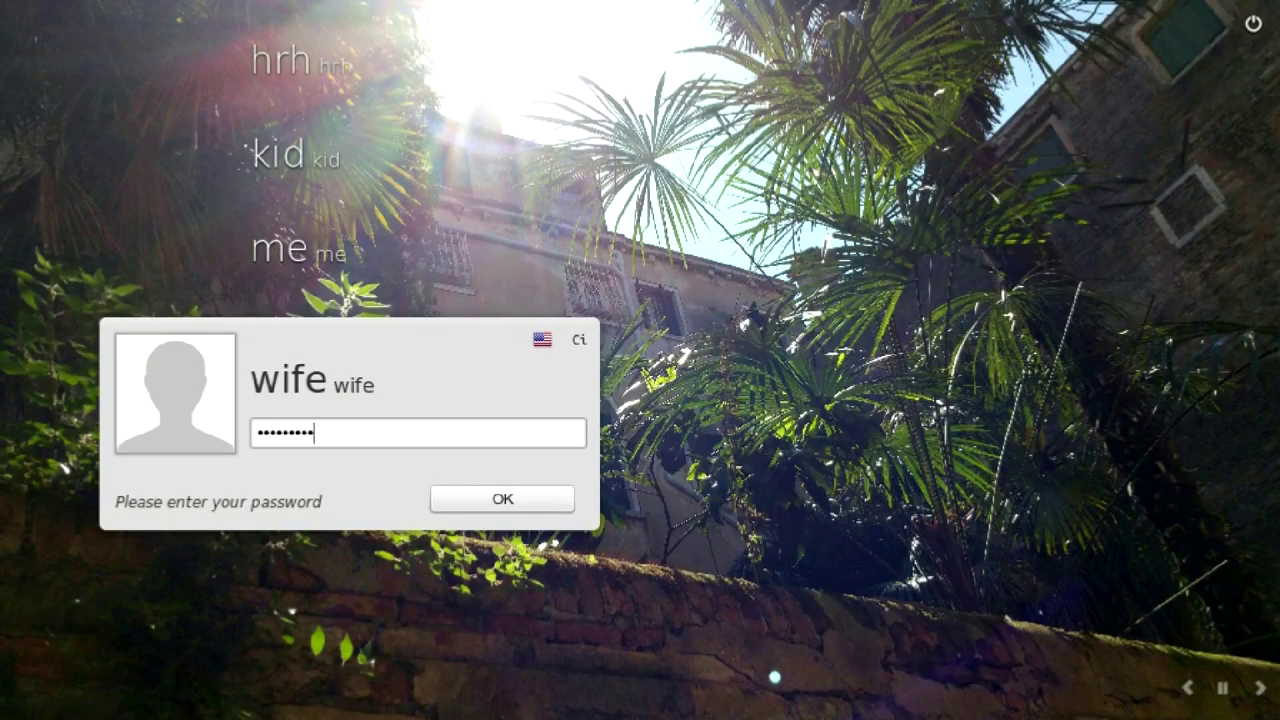
- Log in to the other Linux Mint account and start Connect to Server from Computer
{"action": "key", "text": "Return"}
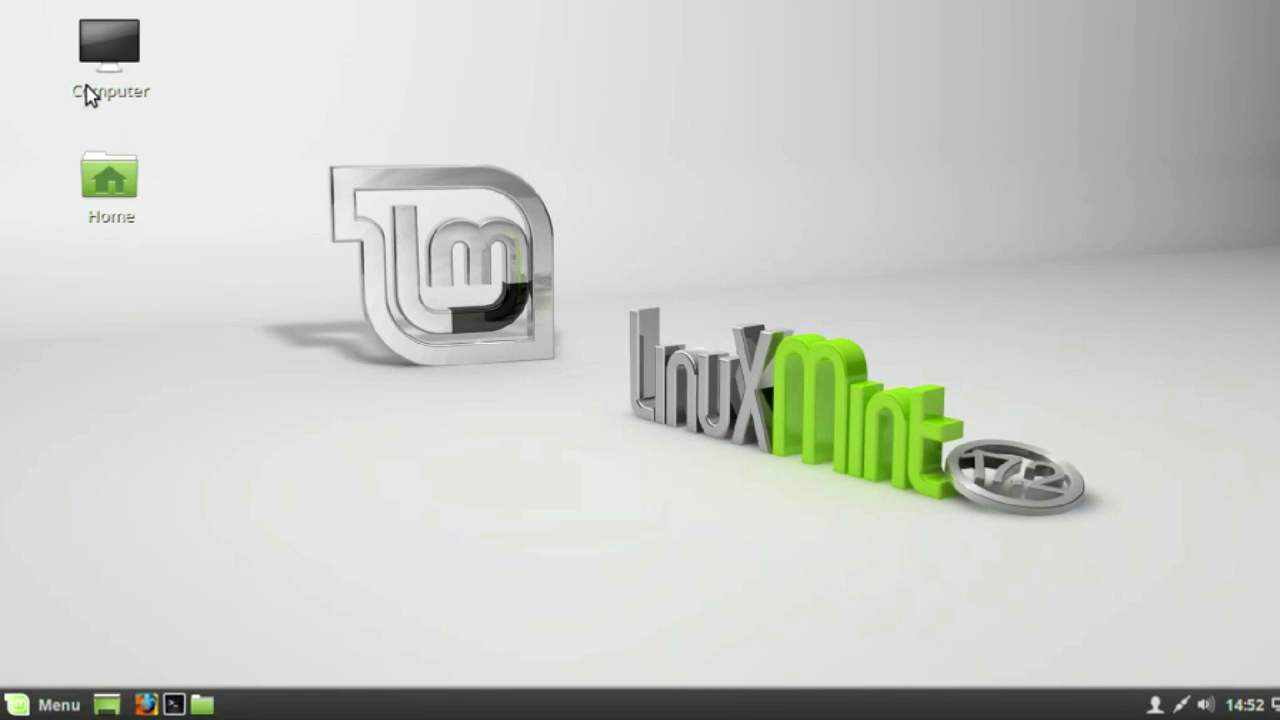
{"action": "left_click", "coordinate": [90, 92]}
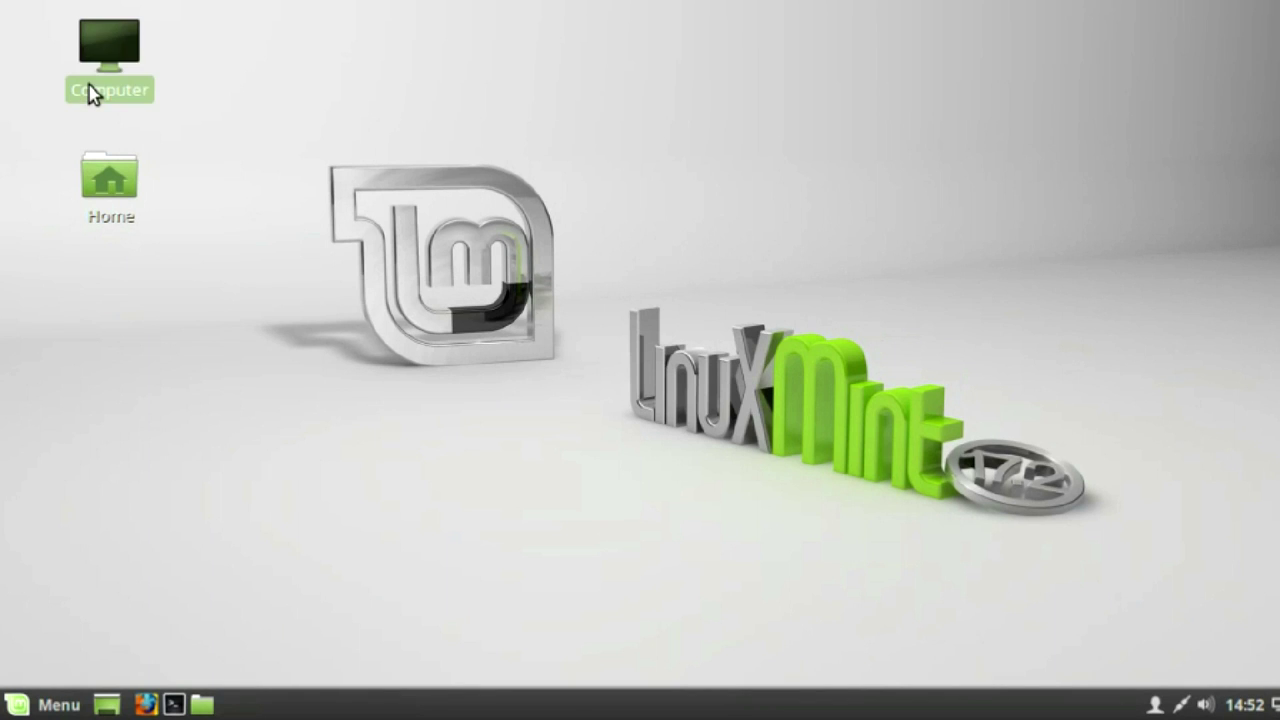
{"action": "double_click", "coordinate": [90, 92]}
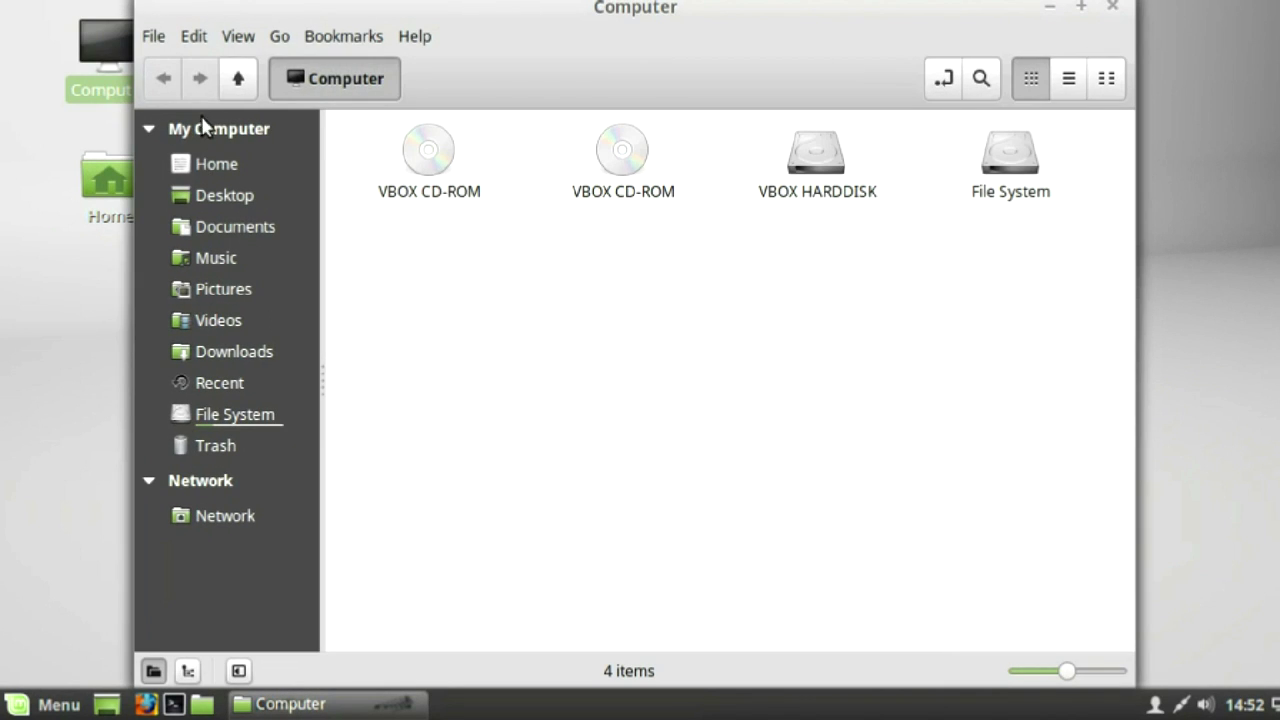
{"action": "left_click", "coordinate": [155, 40]}
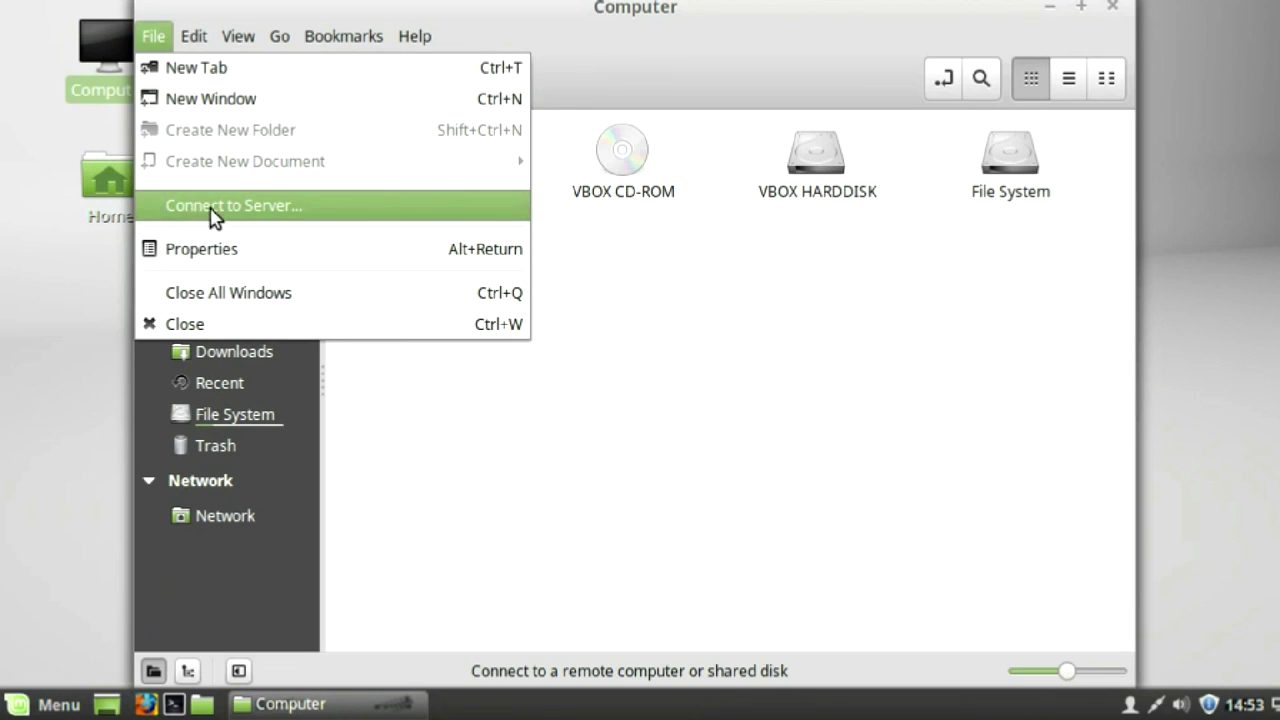
{"action": "left_click", "coordinate": [213, 207]}
- Enter server 192.168.0.100, type Windows share and folder /WifeStuff
{"action": "left_click", "coordinate": [669, 306]}
{"action": "type", "text": "192.168.0.10"}
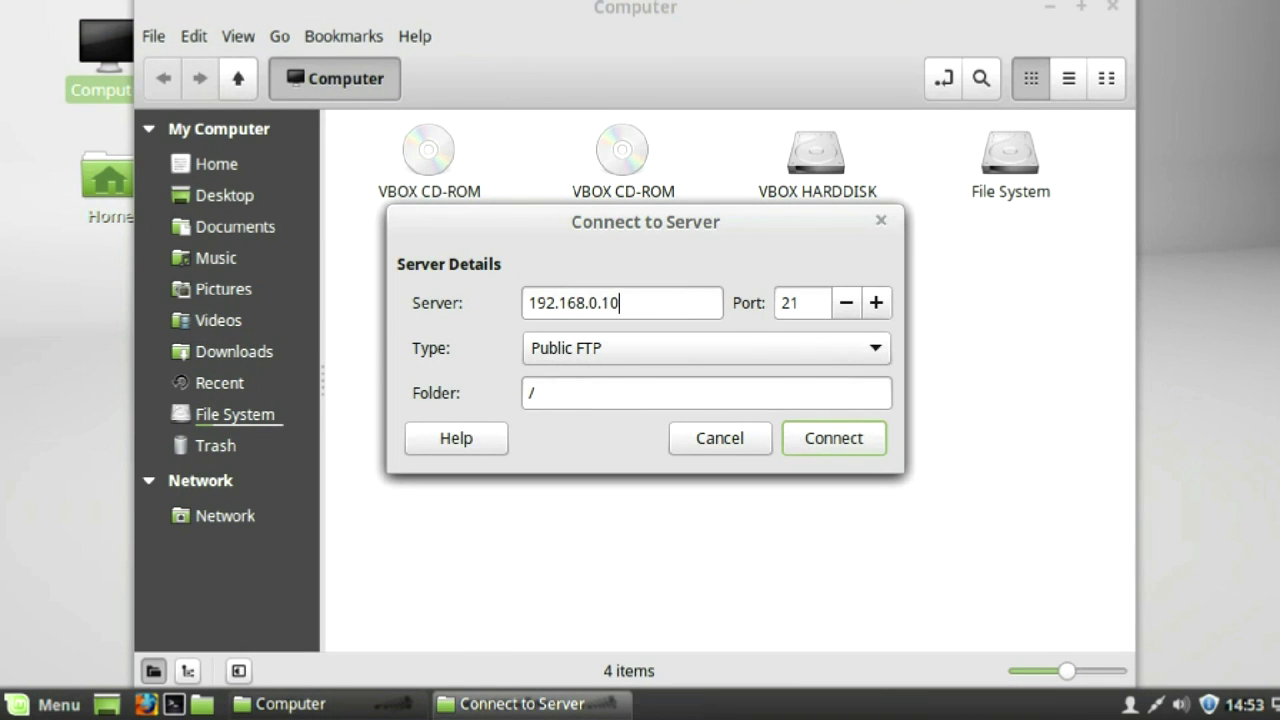
{"action": "left_click", "coordinate": [875, 350]}
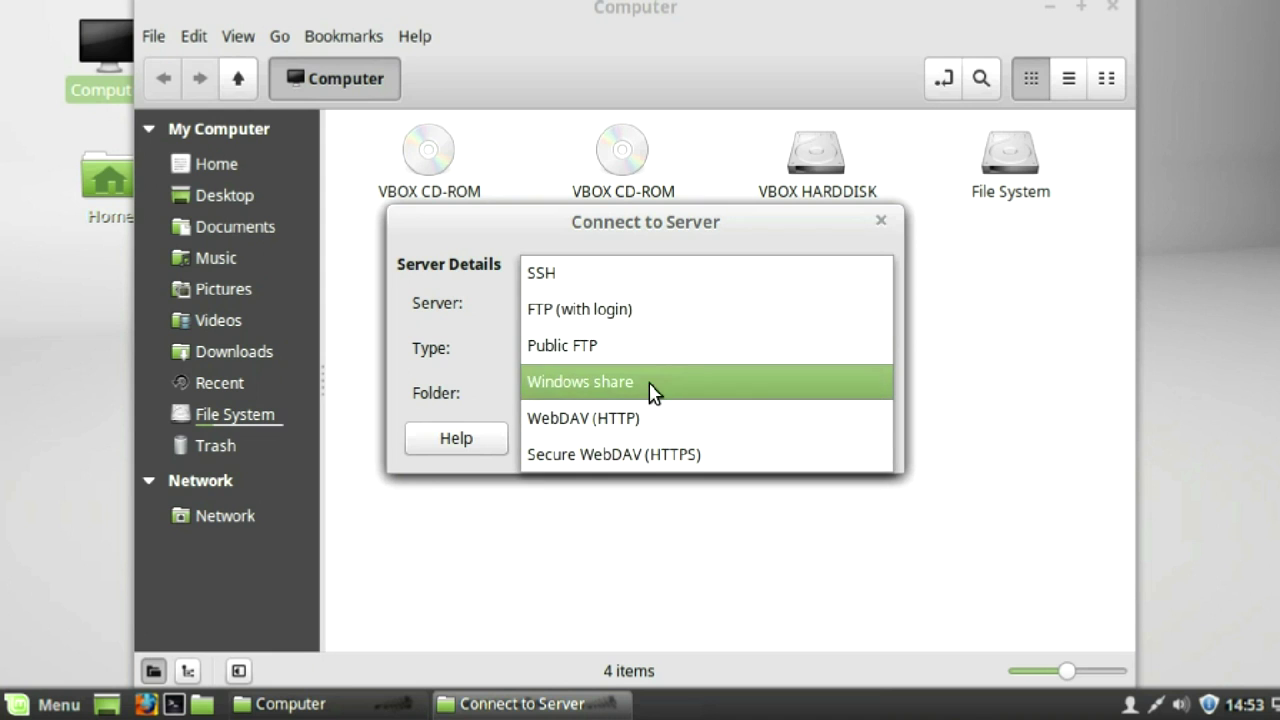
{"action": "left_click", "coordinate": [648, 391]}
{"action": "type", "text": "WifeStuff"}
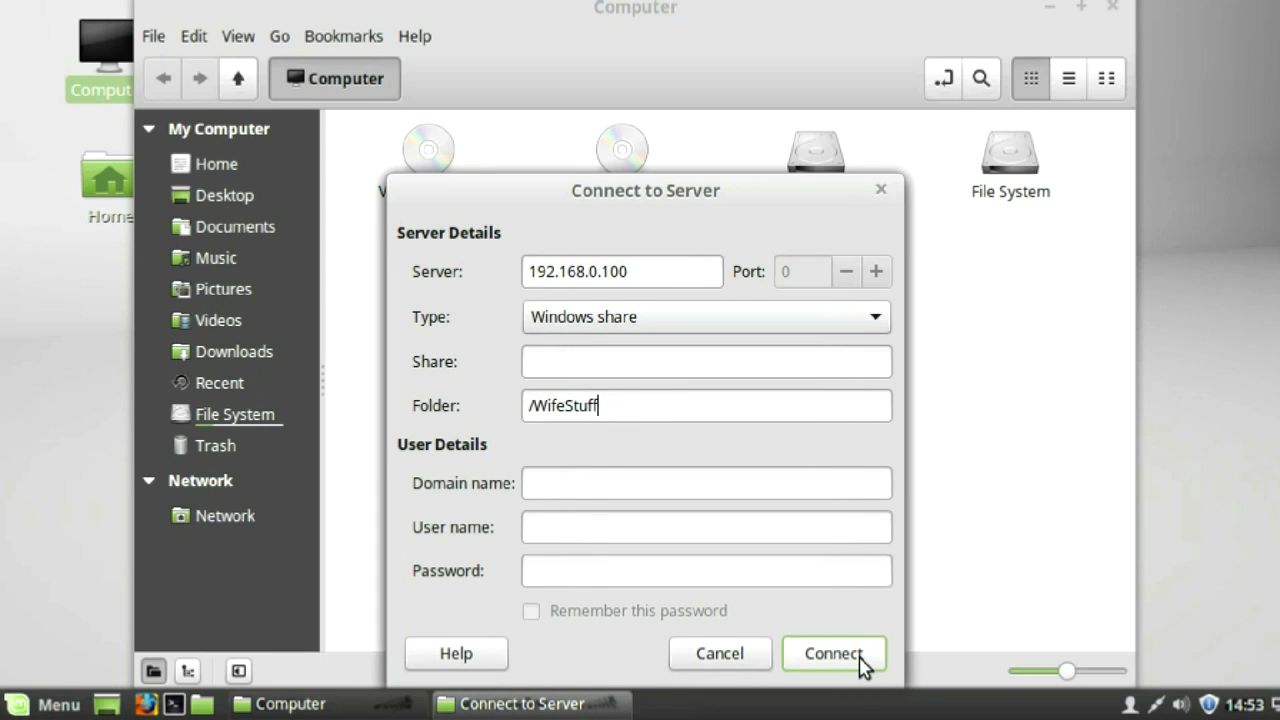
- Connect to WifeStuff with the share user's password, choosing to remember it
{"action": "left_click", "coordinate": [857, 666]}
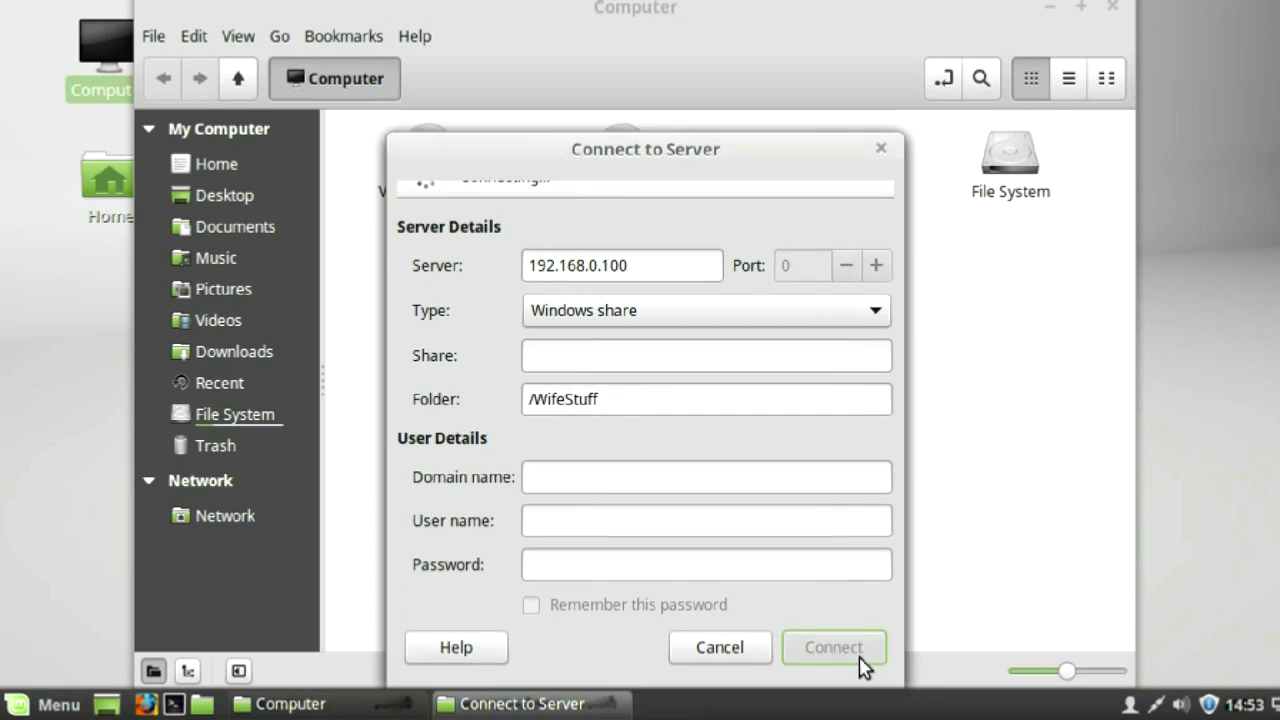
{"action": "type", "text": "••"}
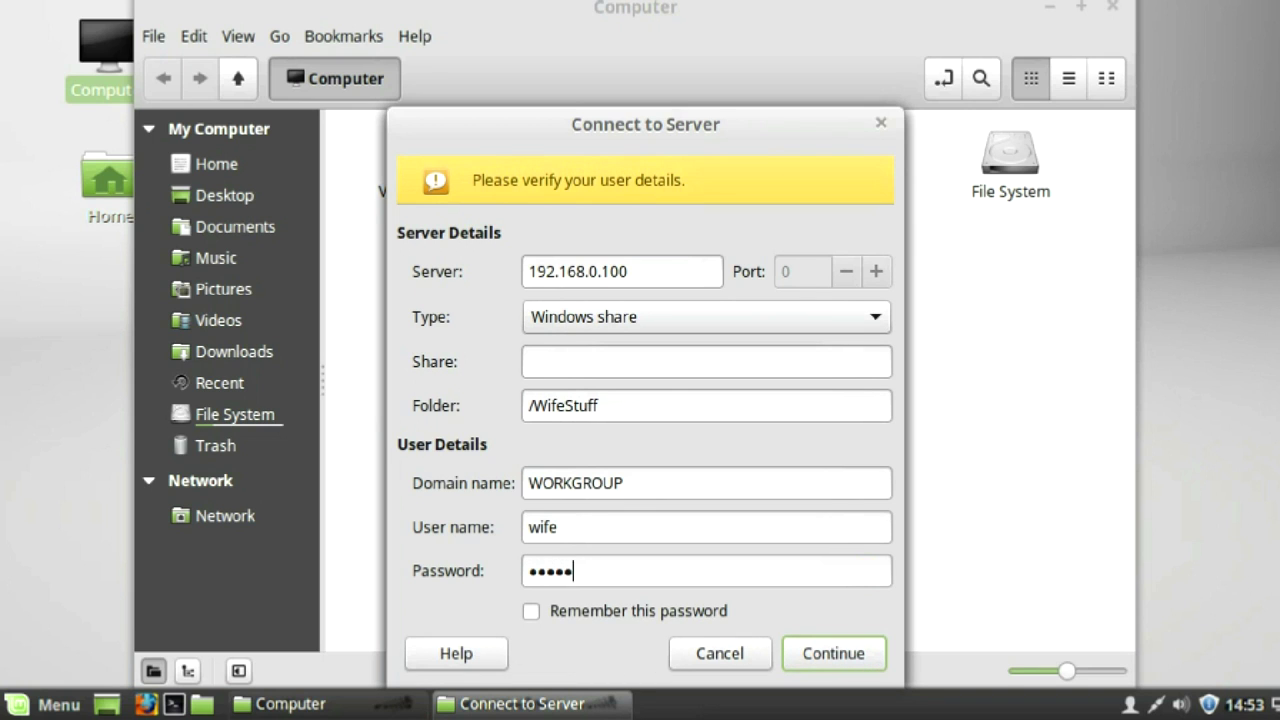
{"action": "left_click", "coordinate": [531, 611]}
{"action": "left_click", "coordinate": [816, 660]}
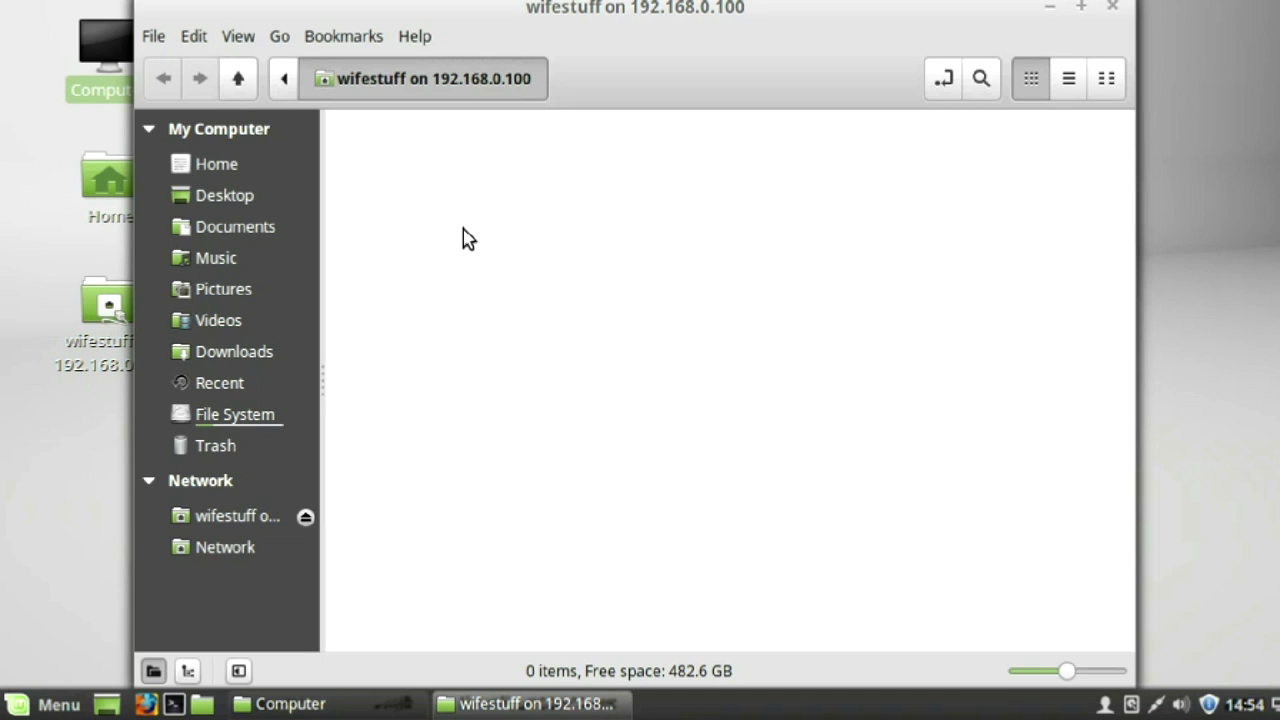
- Create an empty document in the wifestuff share and rename it Wifedoc.txt
{"action": "right_click", "coordinate": [447, 217]}
{"action": "mouse_move", "coordinate": [720, 262]}
{"action": "left_click", "coordinate": [818, 312]}
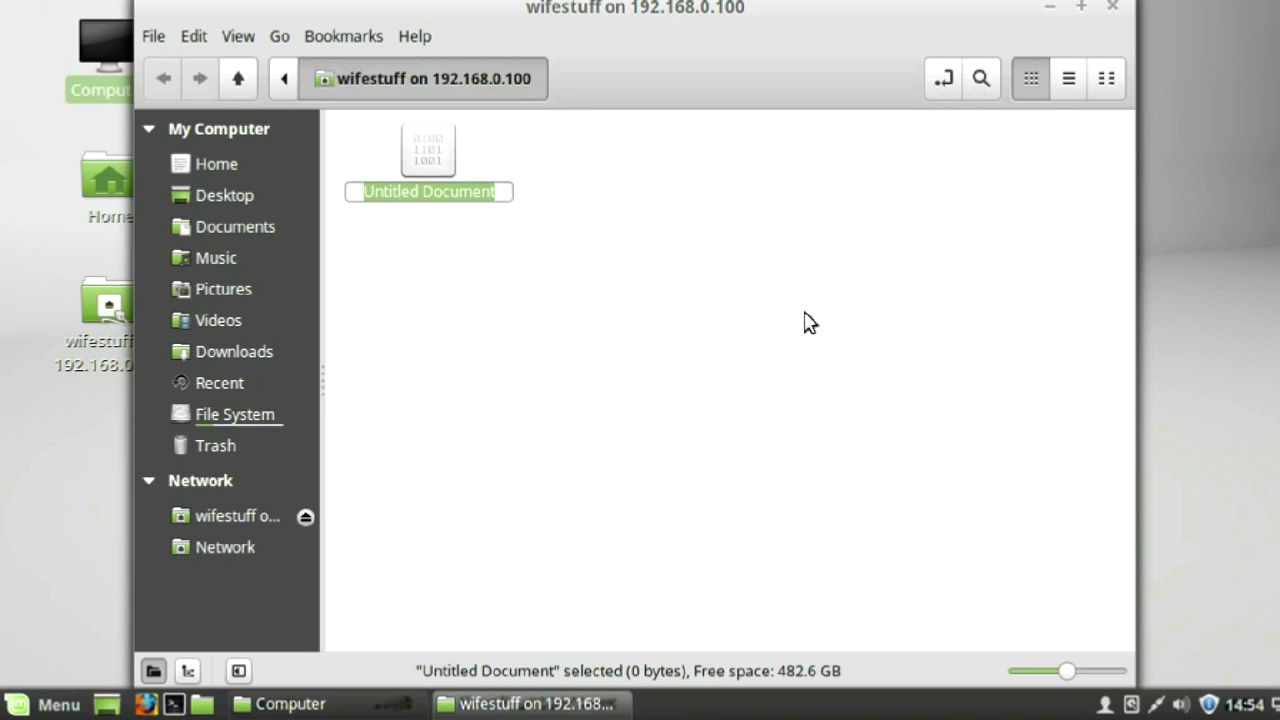
{"action": "left_click", "coordinate": [443, 177]}
{"action": "right_click", "coordinate": [446, 175]}
{"action": "left_click", "coordinate": [523, 400]}
{"action": "type", "text": "Wi"}
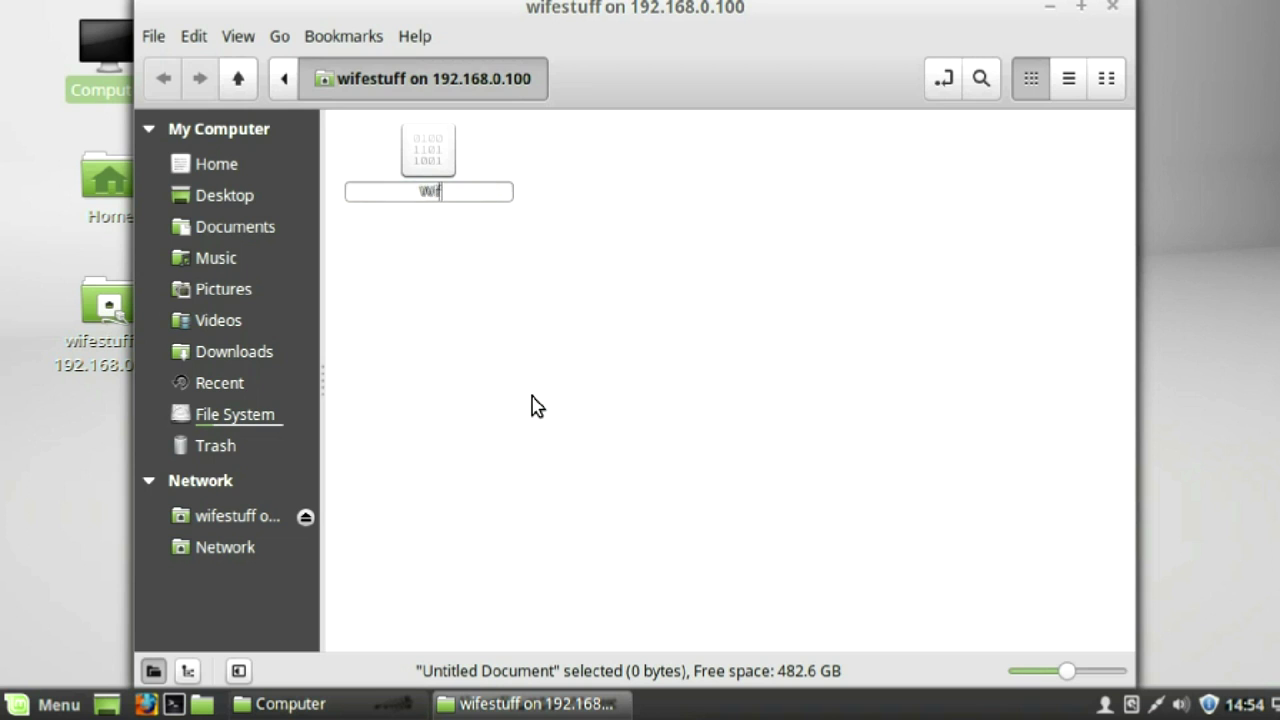
{"action": "type", "text": "fedoc.txt"}
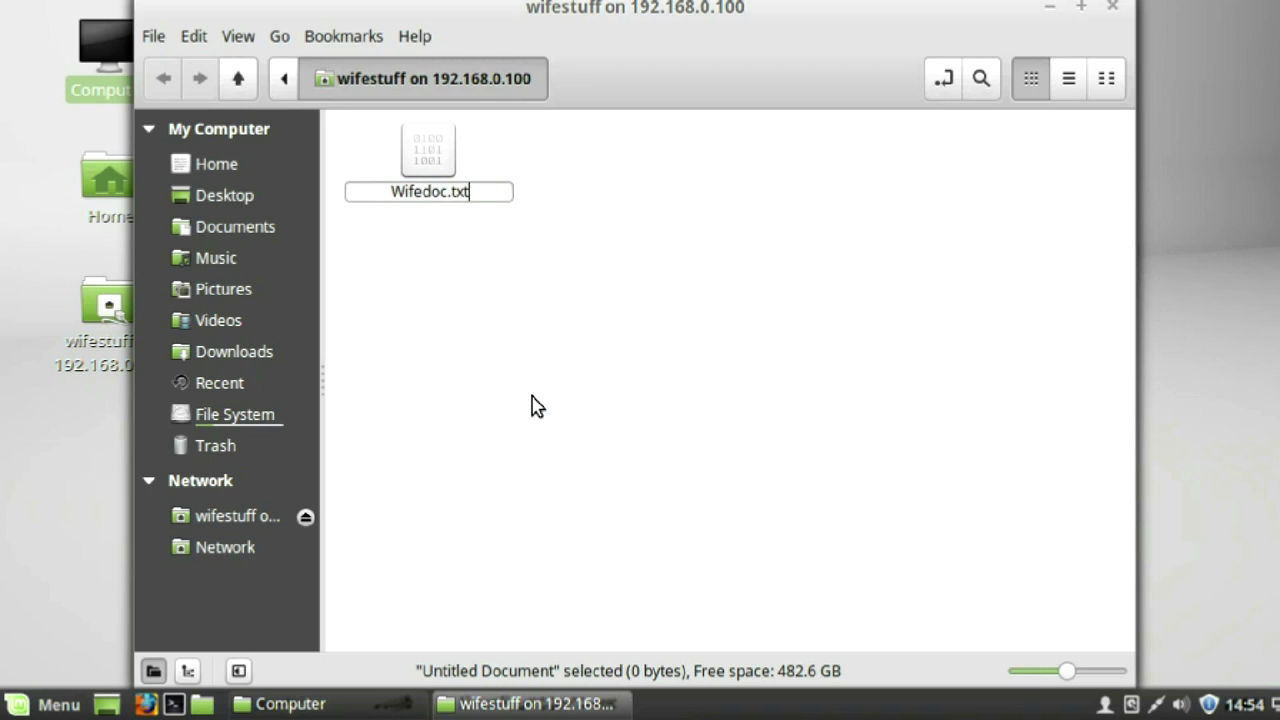
{"action": "key", "text": "Return"}
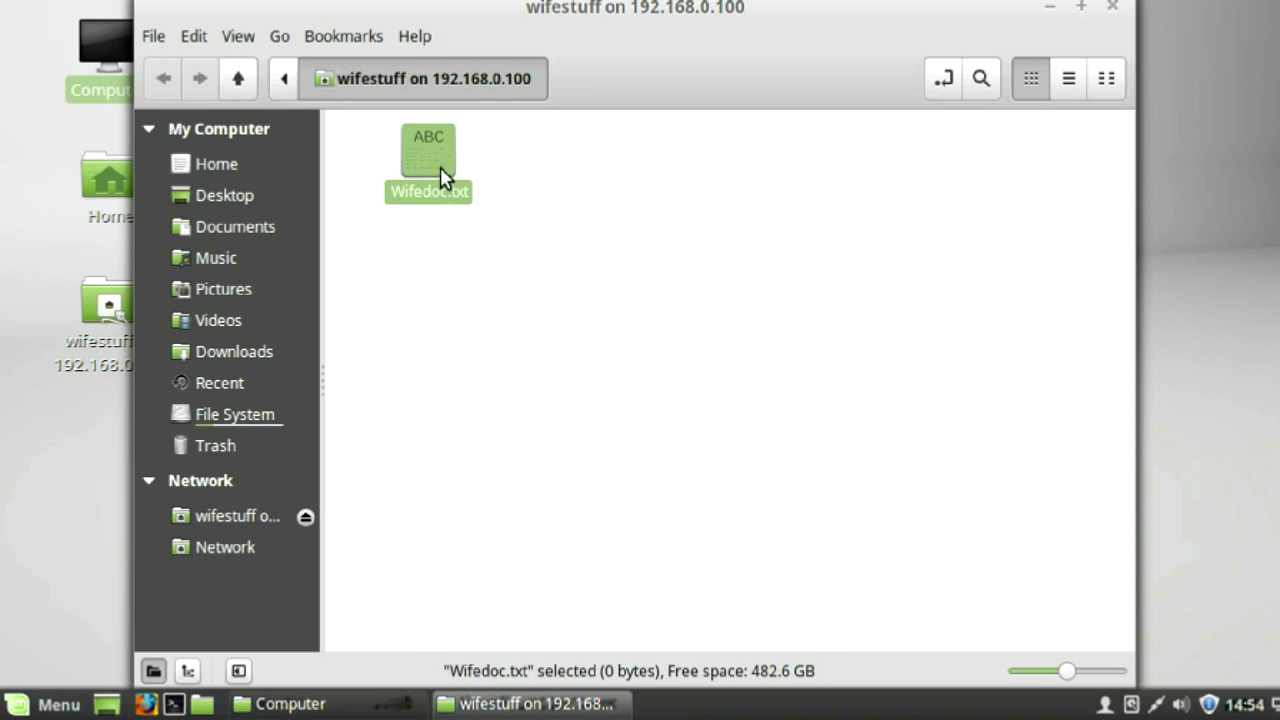
- Write 'Edited on Linux' in Wifedoc.txt, save it and close gedit
{"action": "double_click", "coordinate": [440, 178]}
{"action": "type", "text": "Edited on Linux"}
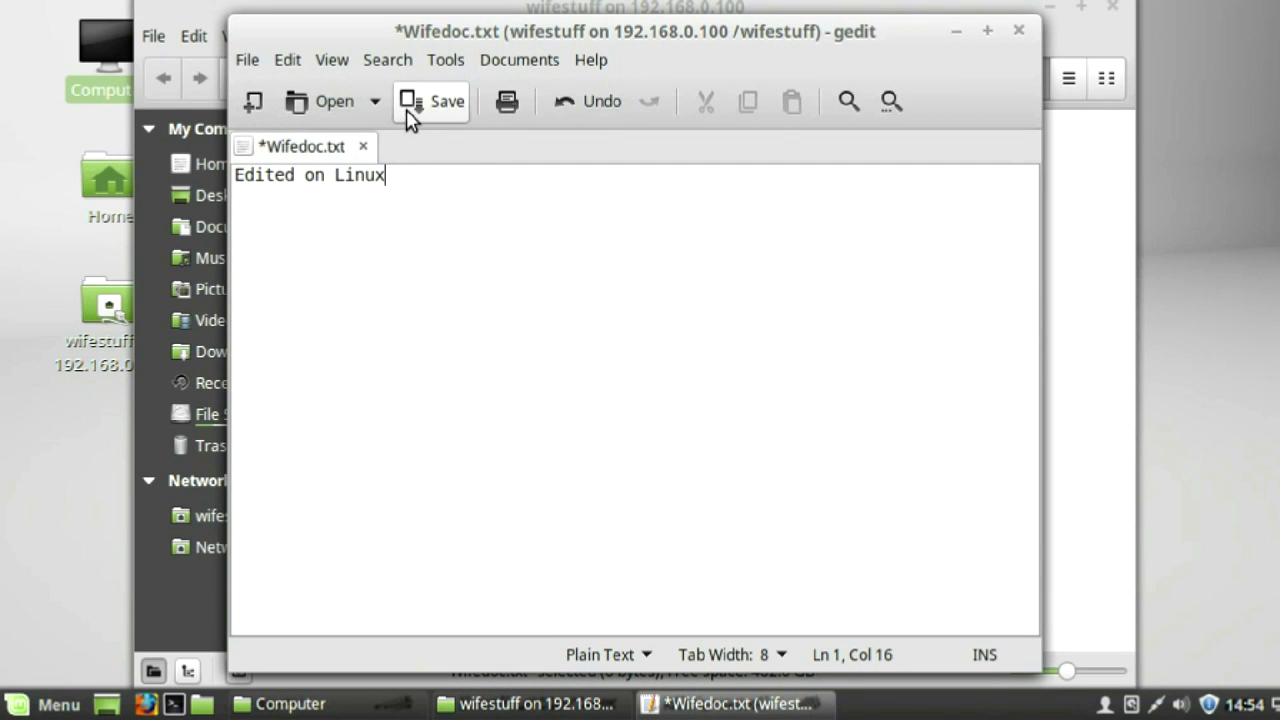
{"action": "left_click", "coordinate": [410, 104]}
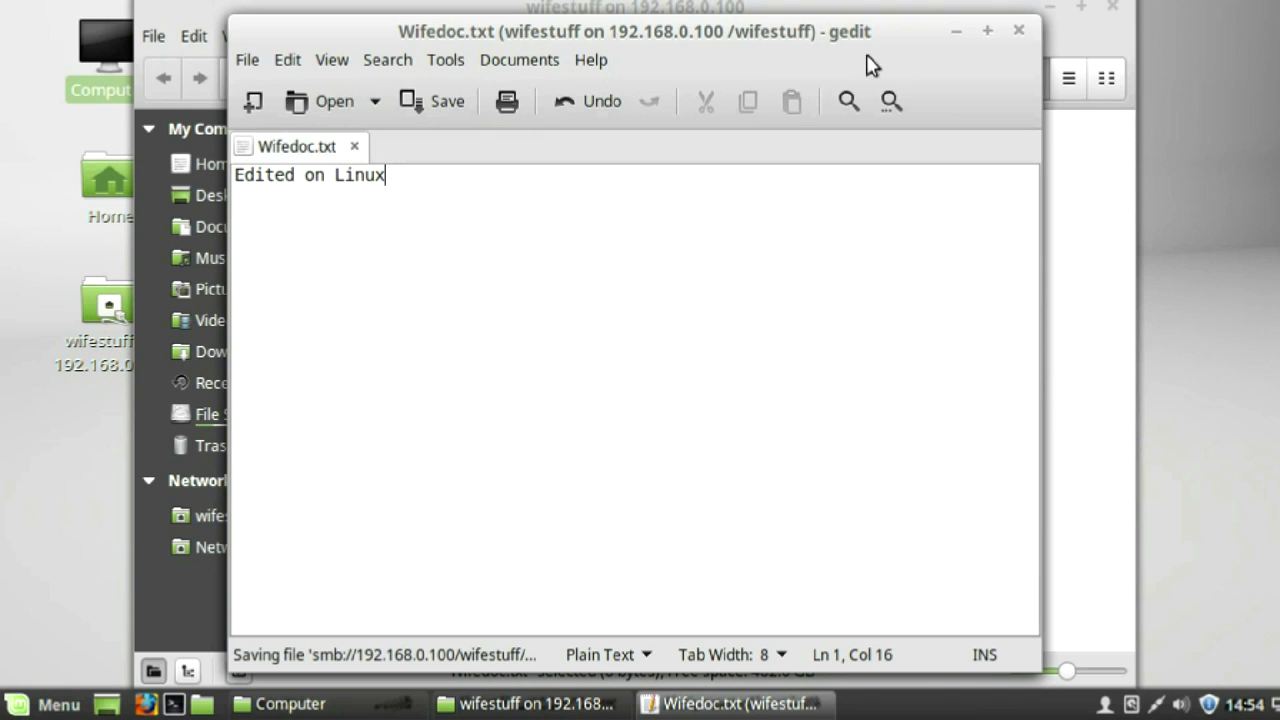
{"action": "left_click", "coordinate": [1017, 33]}
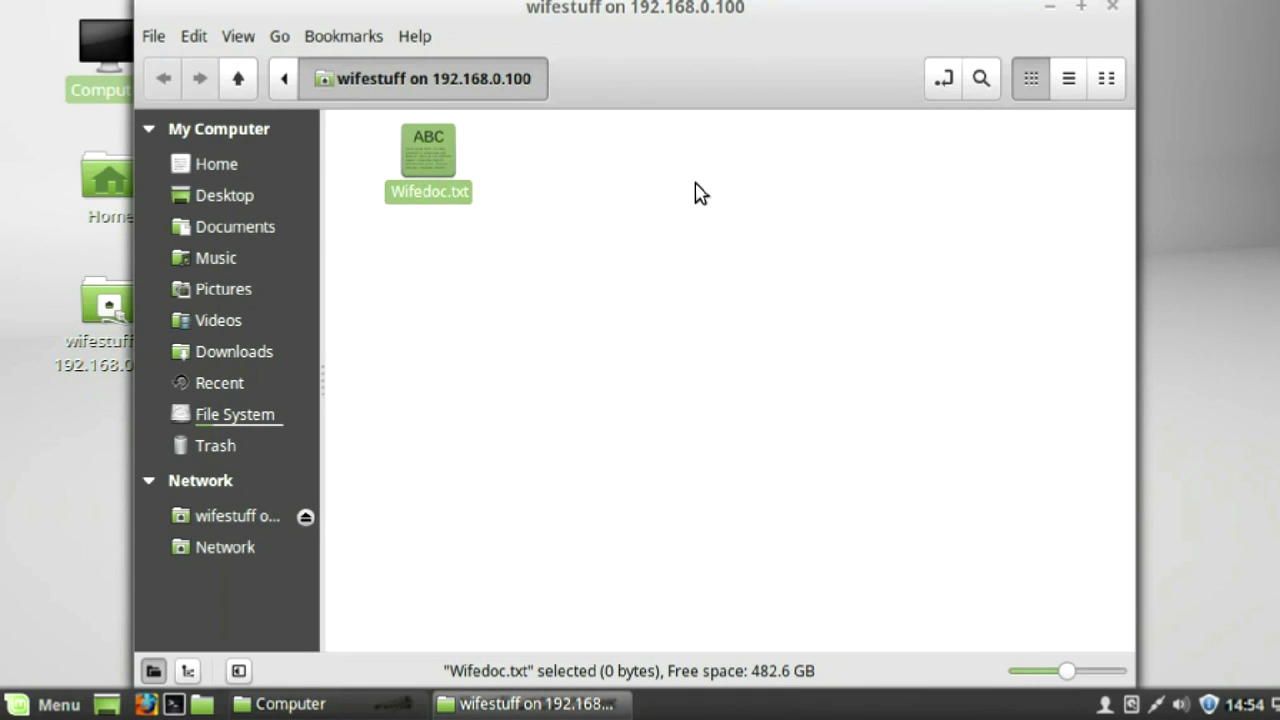
- Mount the Everybody share on UBUNTU with its password, remembered forever
{"action": "left_click", "coordinate": [225, 548]}
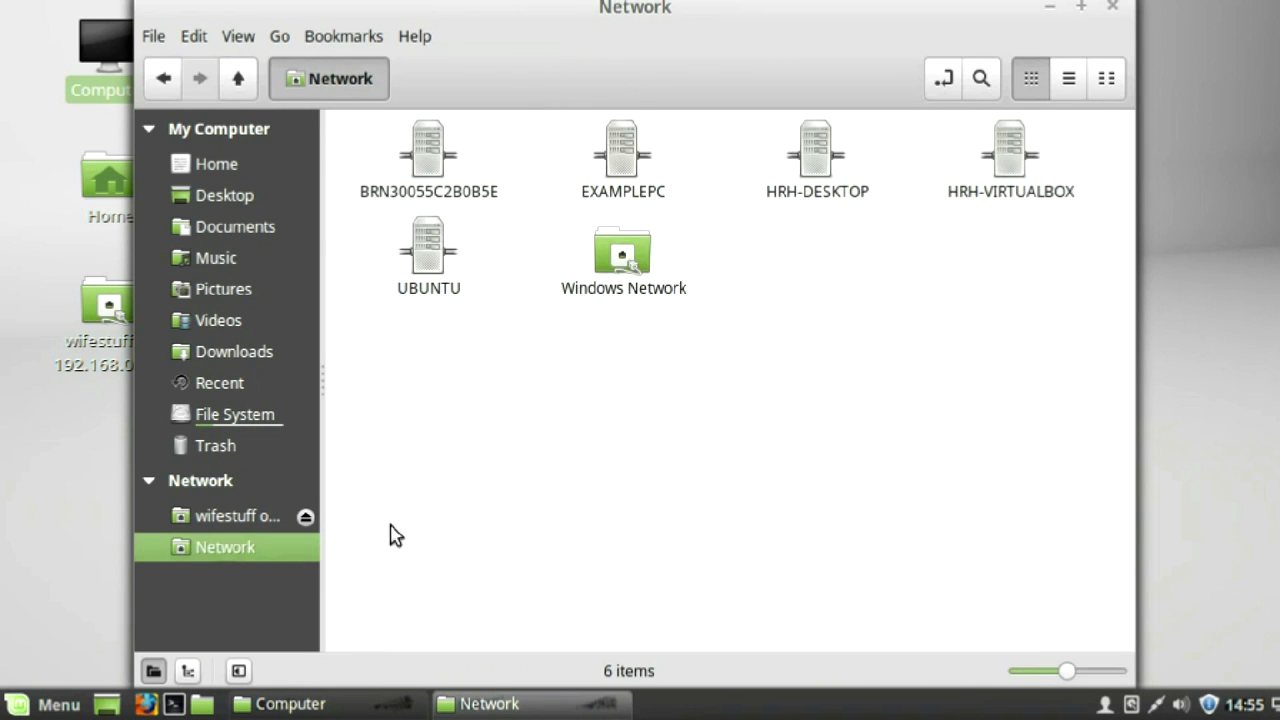
{"action": "double_click", "coordinate": [425, 265]}
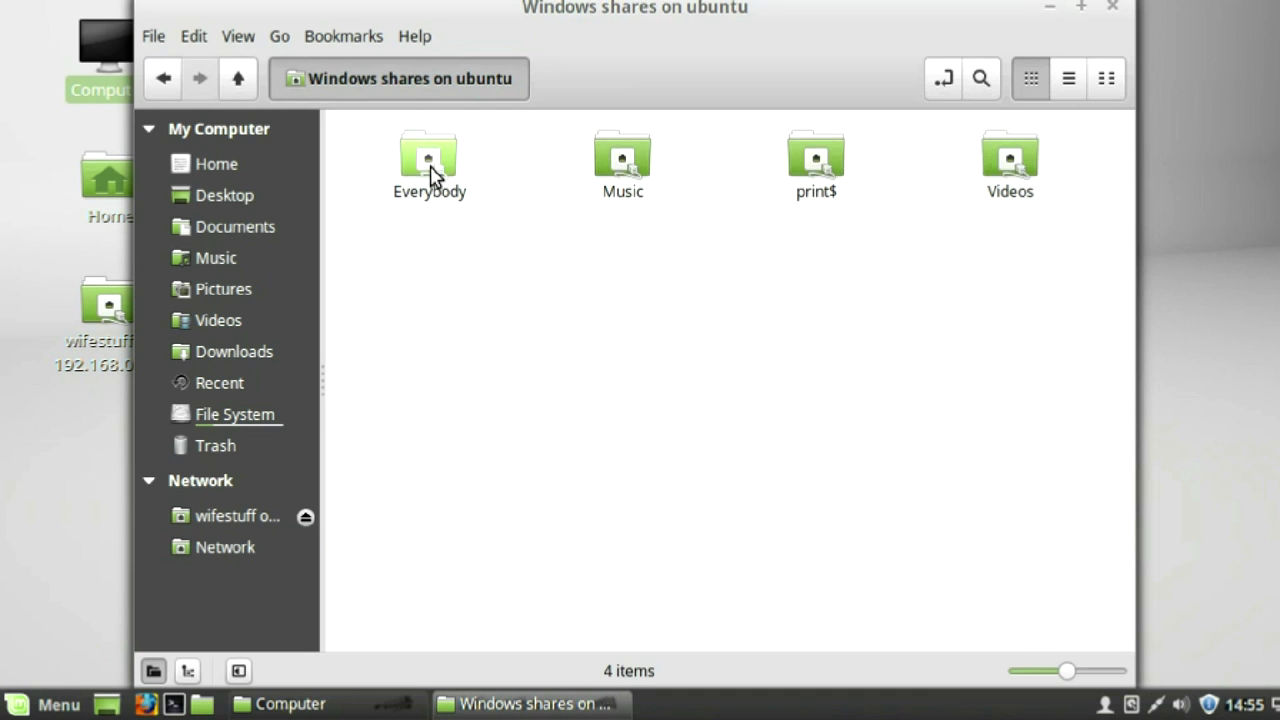
{"action": "left_click", "coordinate": [433, 176]}
{"action": "double_click", "coordinate": [431, 176]}
{"action": "left_click", "coordinate": [587, 363]}
{"action": "type", "text": "••"}
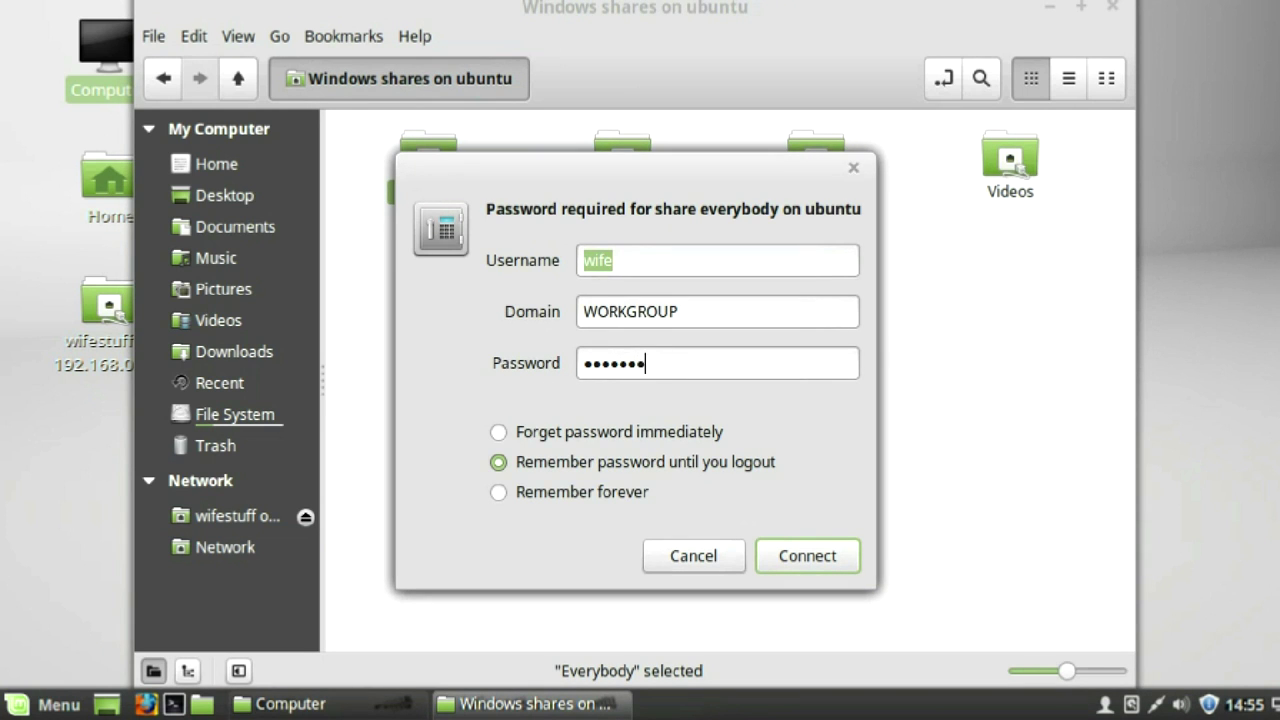
{"action": "left_click", "coordinate": [500, 494]}
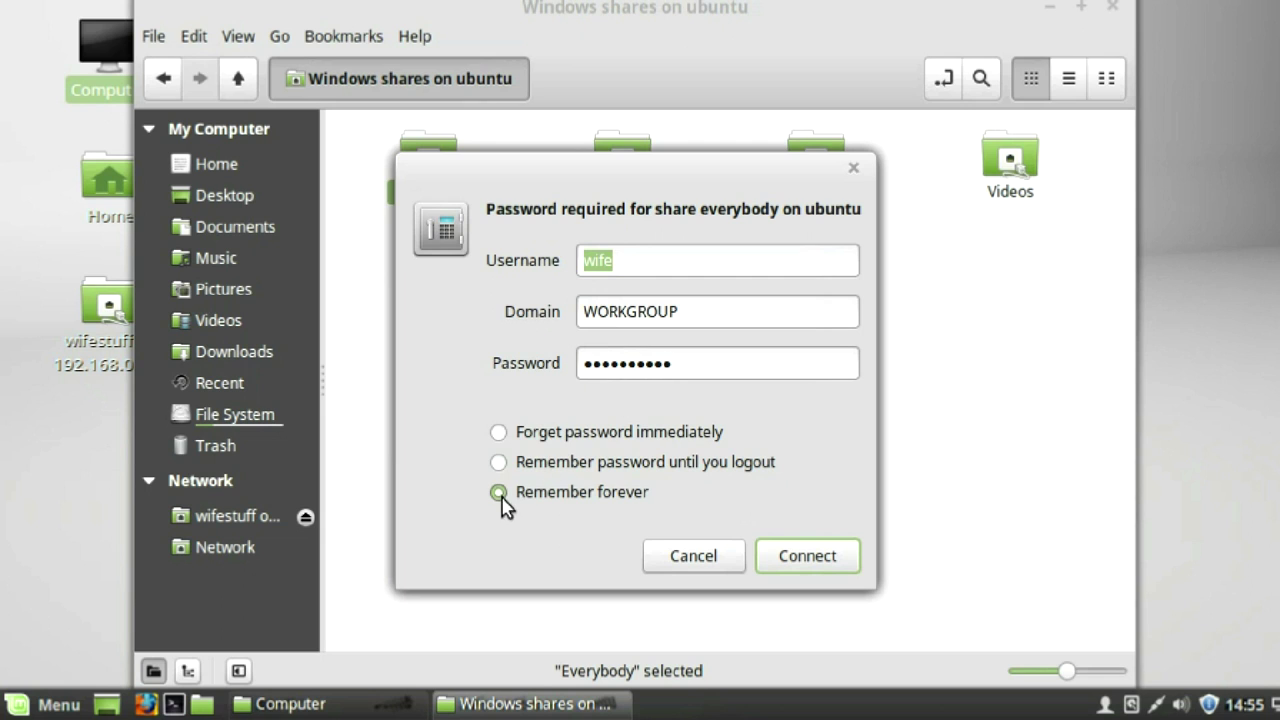
{"action": "left_click", "coordinate": [836, 562]}
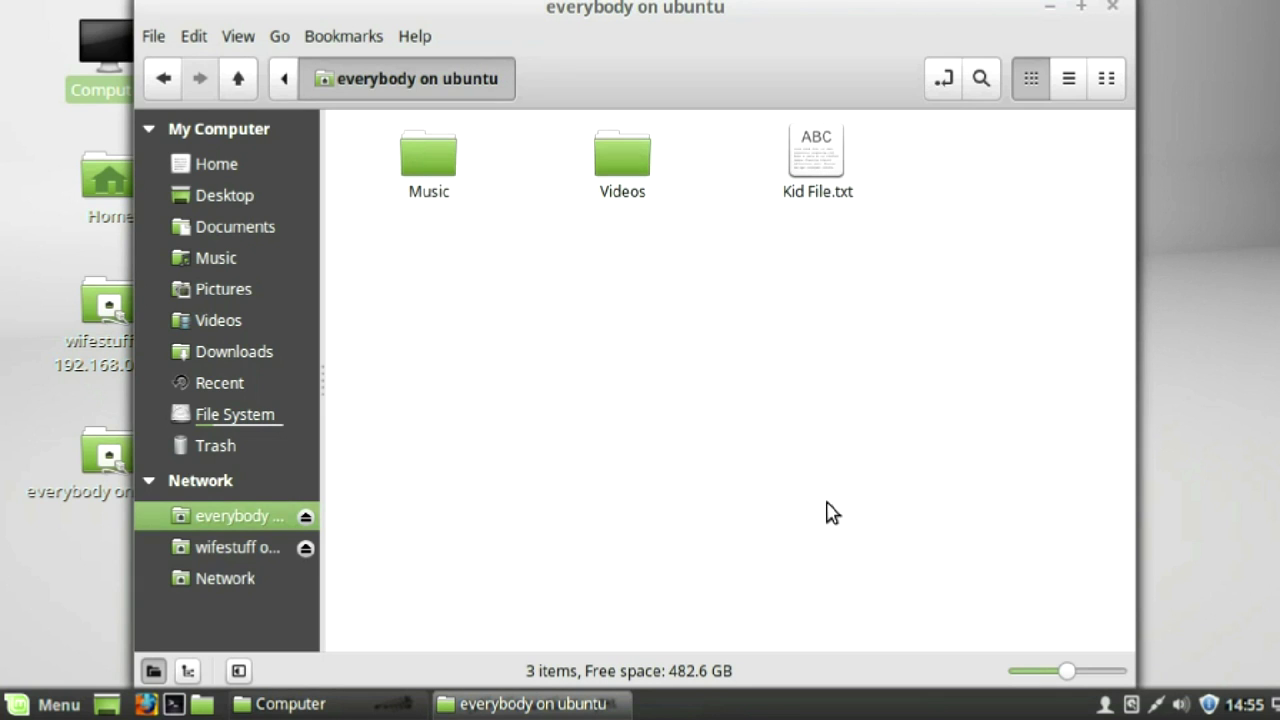
- Open the share's Videos folder holding kitty vid.mp4, then close both windows
{"action": "double_click", "coordinate": [617, 172]}
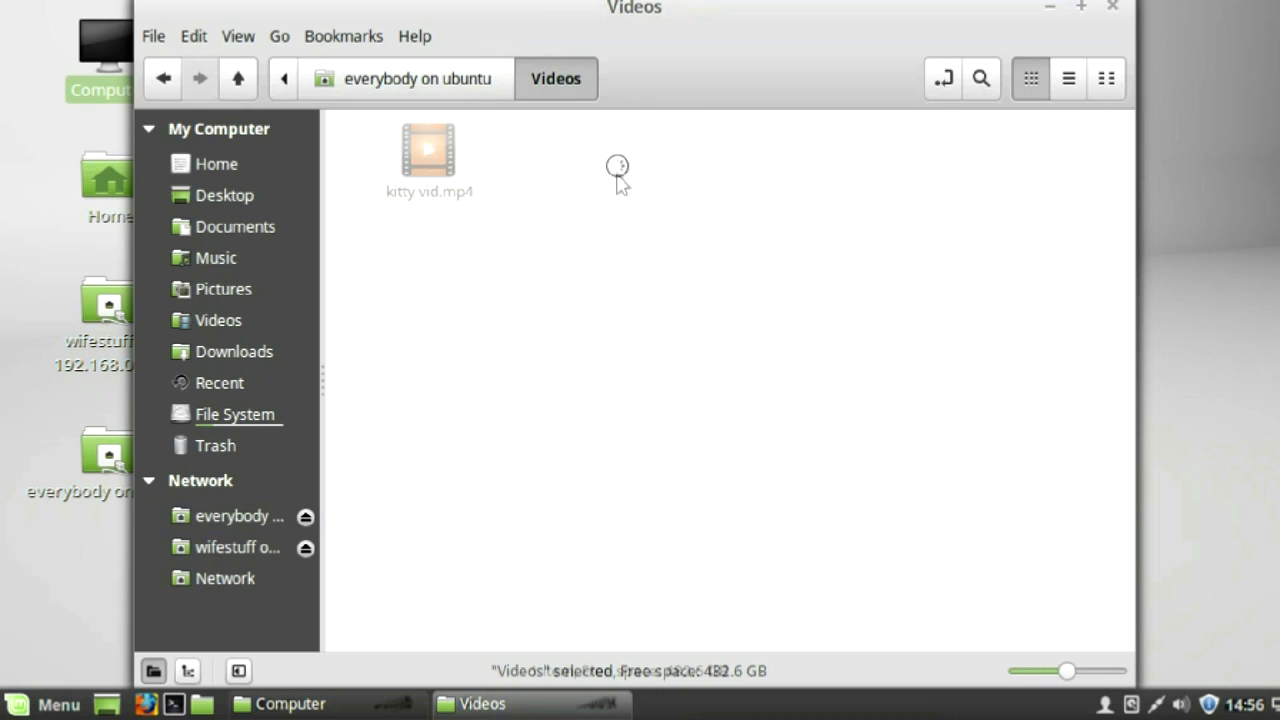
{"action": "left_click", "coordinate": [1115, 8]}
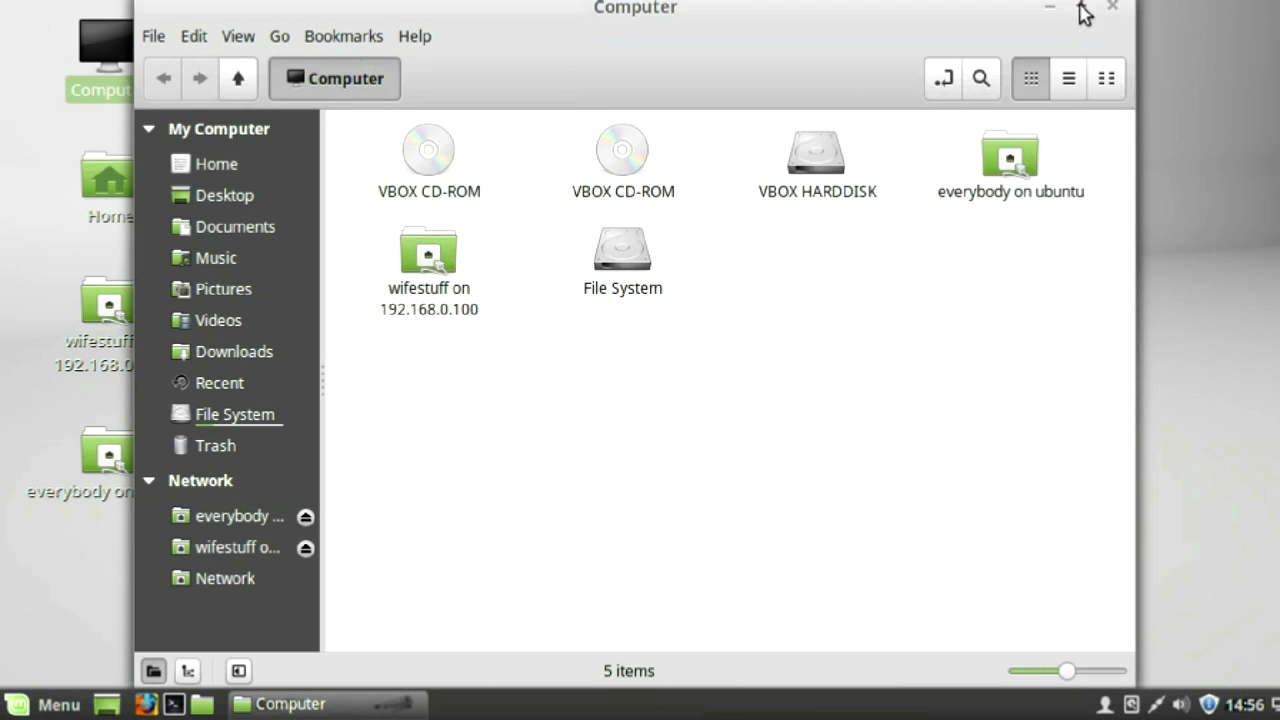
{"action": "left_click", "coordinate": [1114, 8]}
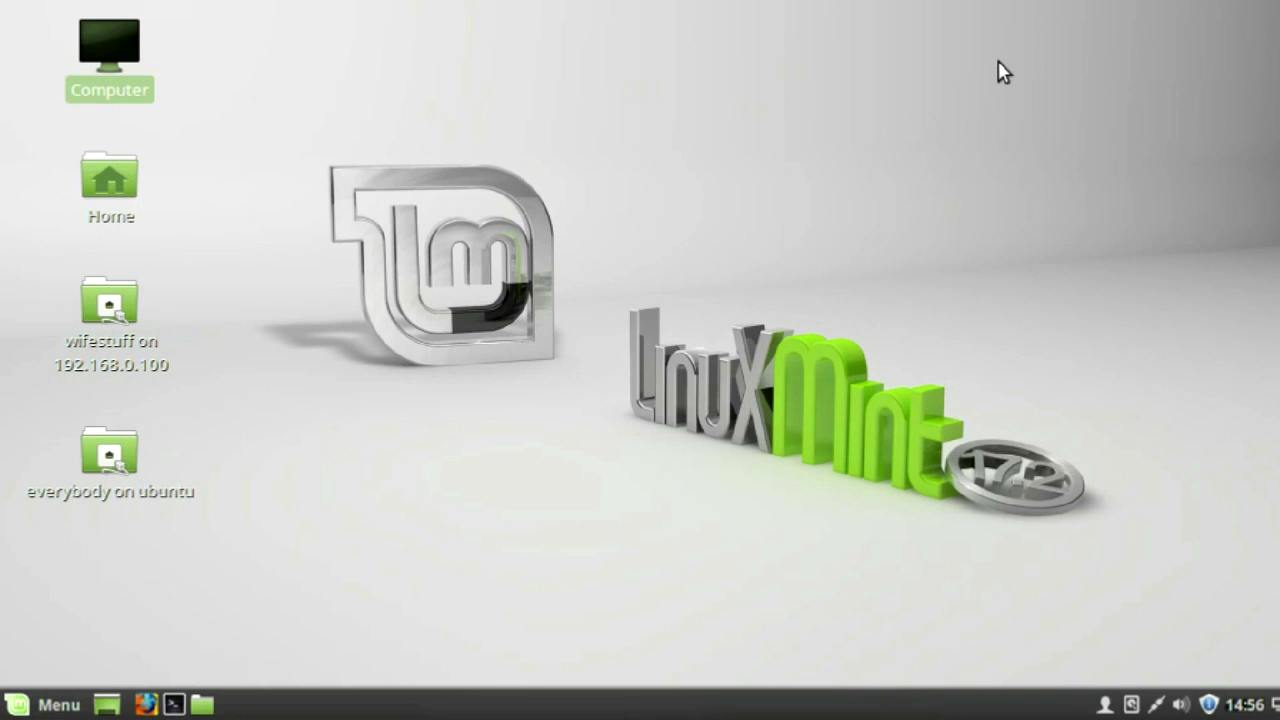
- Connect to the KidStuff Windows share on 192.168.0.100 and open Kid File.txt in gedit
{"action": "double_click", "coordinate": [103, 40]}
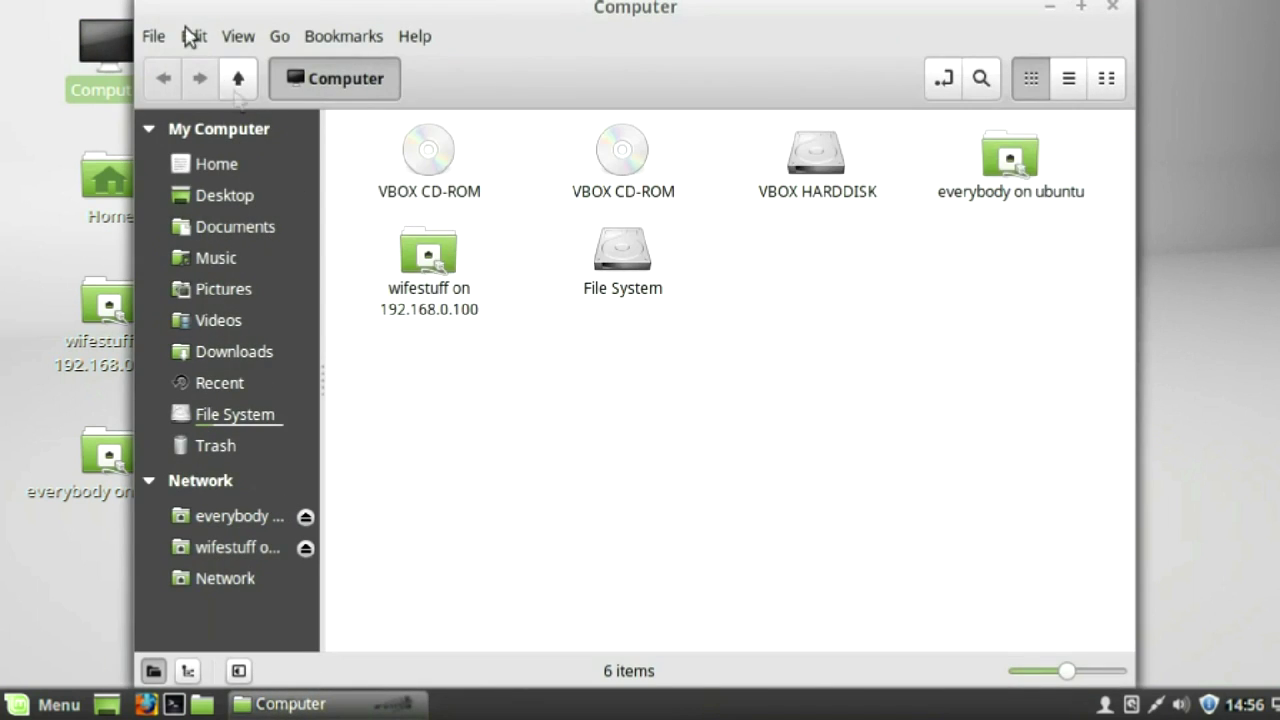
{"action": "left_click", "coordinate": [153, 36]}
{"action": "left_click", "coordinate": [175, 206]}
{"action": "type", "text": "192.168.0."}
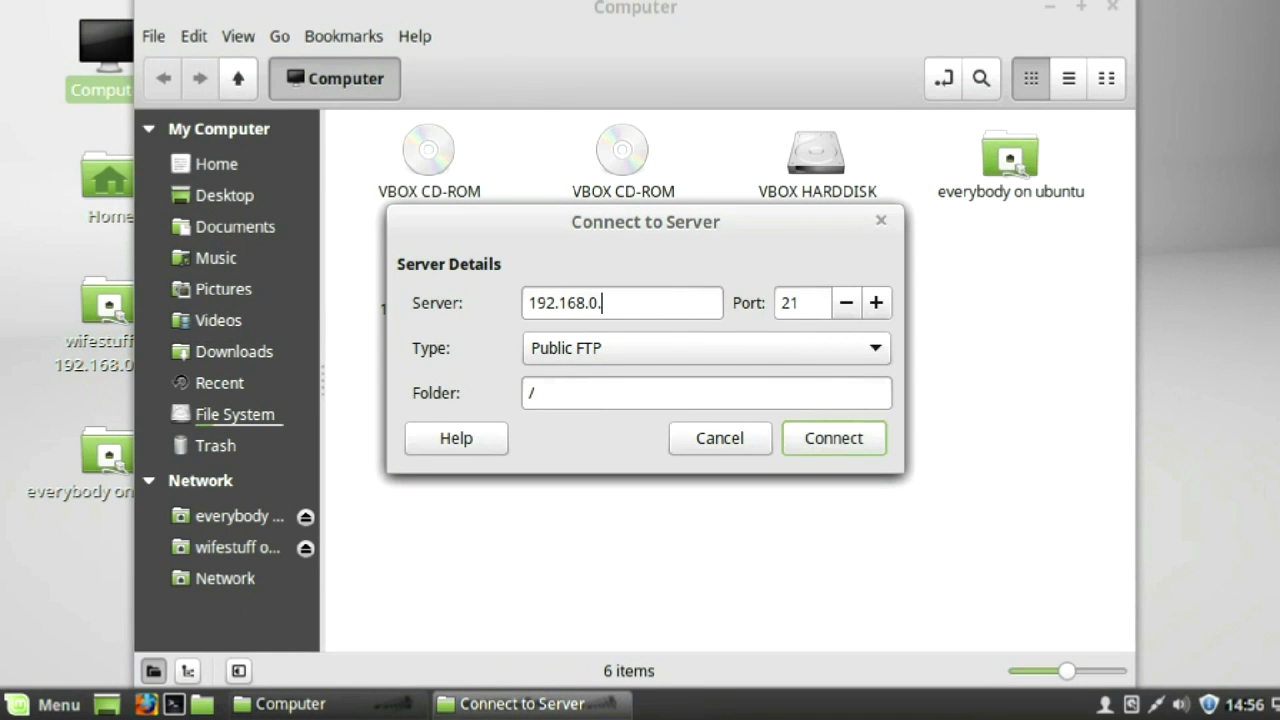
{"action": "left_click", "coordinate": [820, 348]}
{"action": "left_click", "coordinate": [820, 374]}
{"action": "left_click", "coordinate": [651, 404]}
{"action": "type", "text": "KidStuff"}
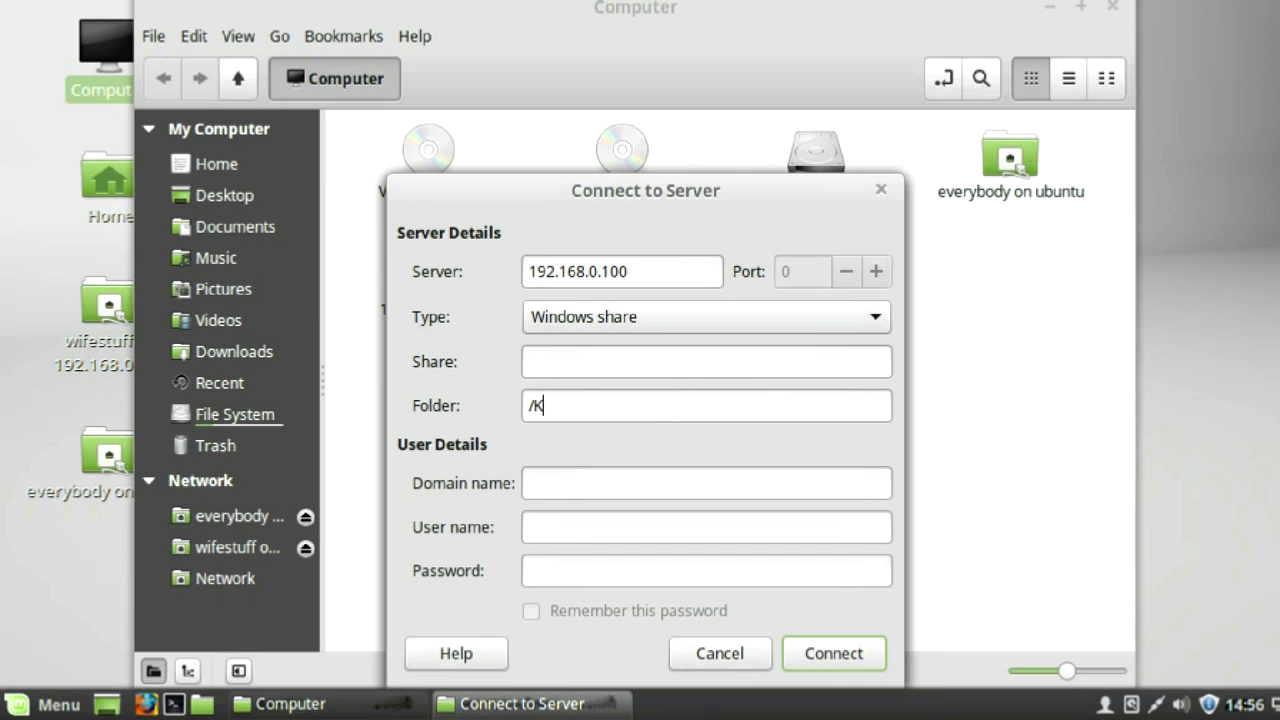
{"action": "left_click", "coordinate": [830, 655]}
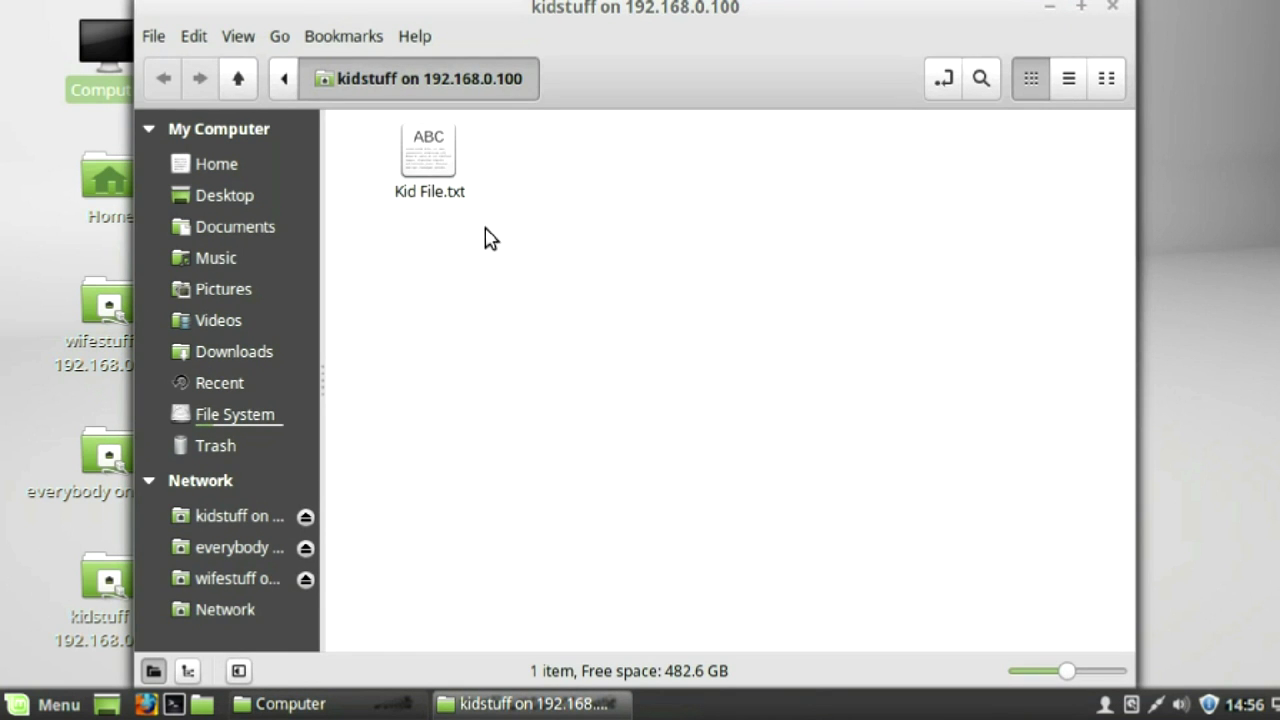
{"action": "double_click", "coordinate": [432, 158]}
- Add a second line 'Changed by wife' to Kid File.txt and save it
{"action": "left_click", "coordinate": [529, 194]}
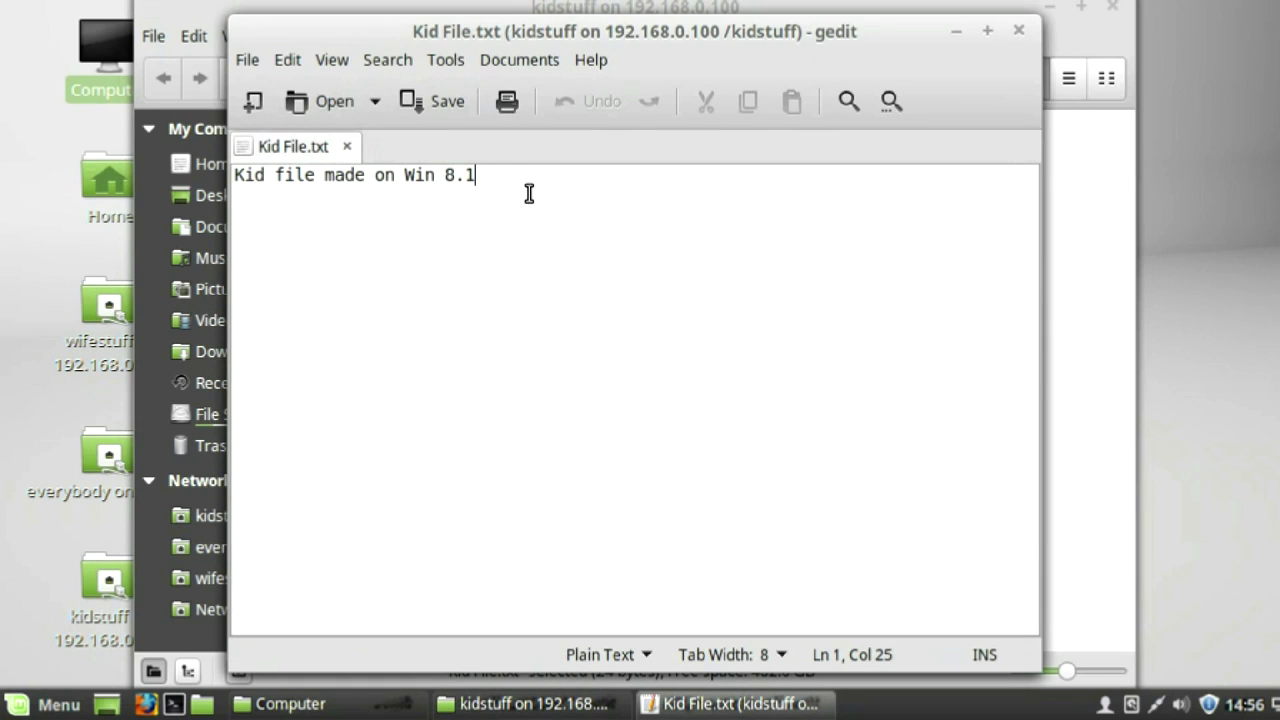
{"action": "key", "text": "Return"}
{"action": "type", "text": "Changed by wife"}
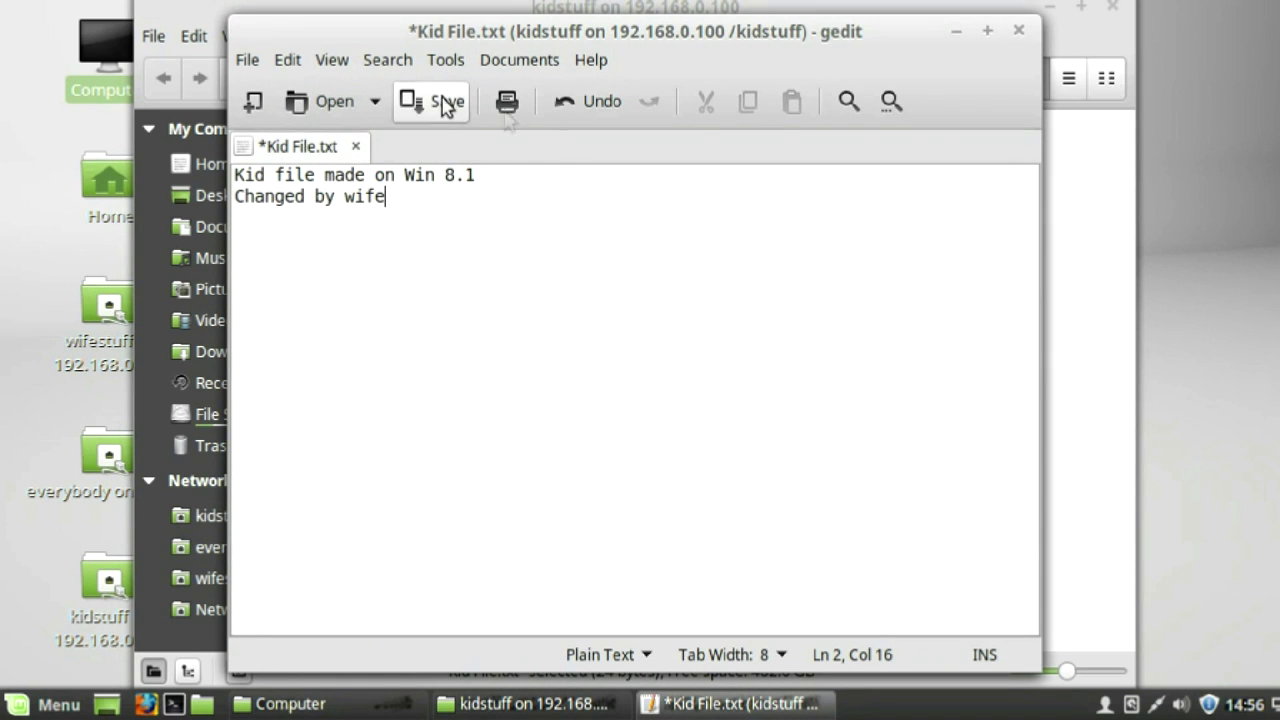
{"action": "left_click", "coordinate": [443, 104]}
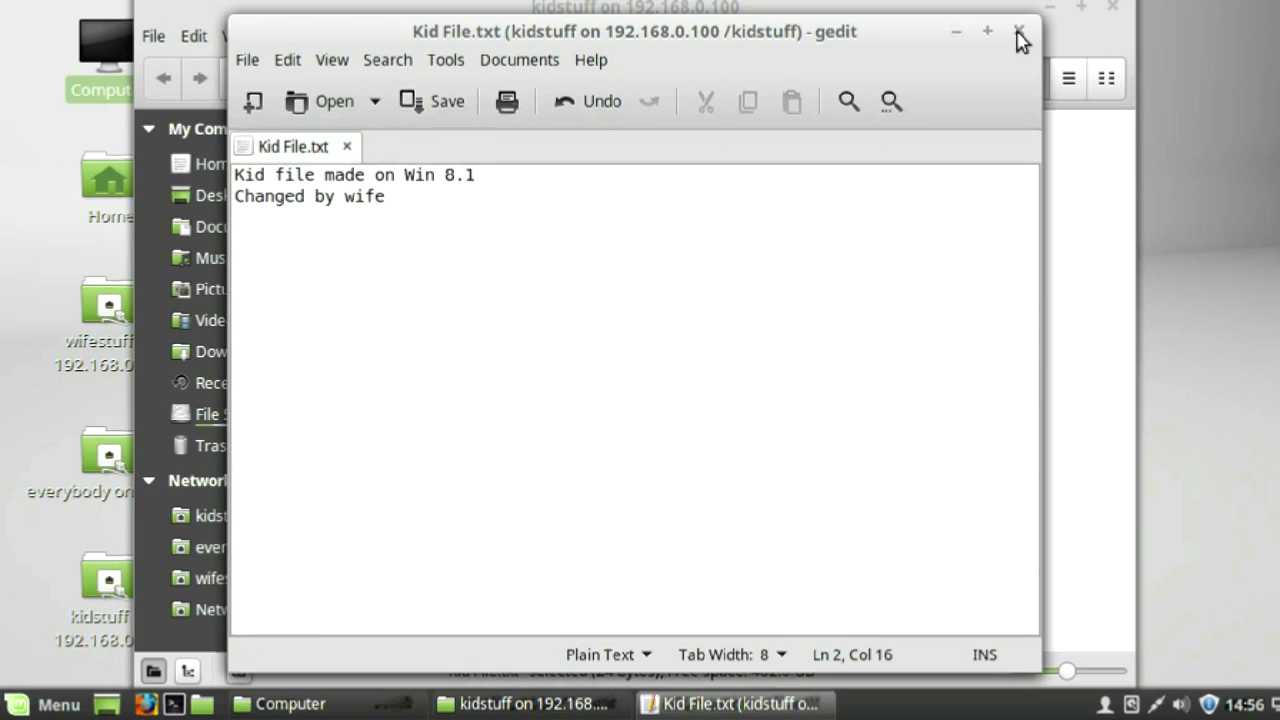
- Close gedit, the kidstuff window and the Computer window
{"action": "left_click", "coordinate": [1019, 33]}
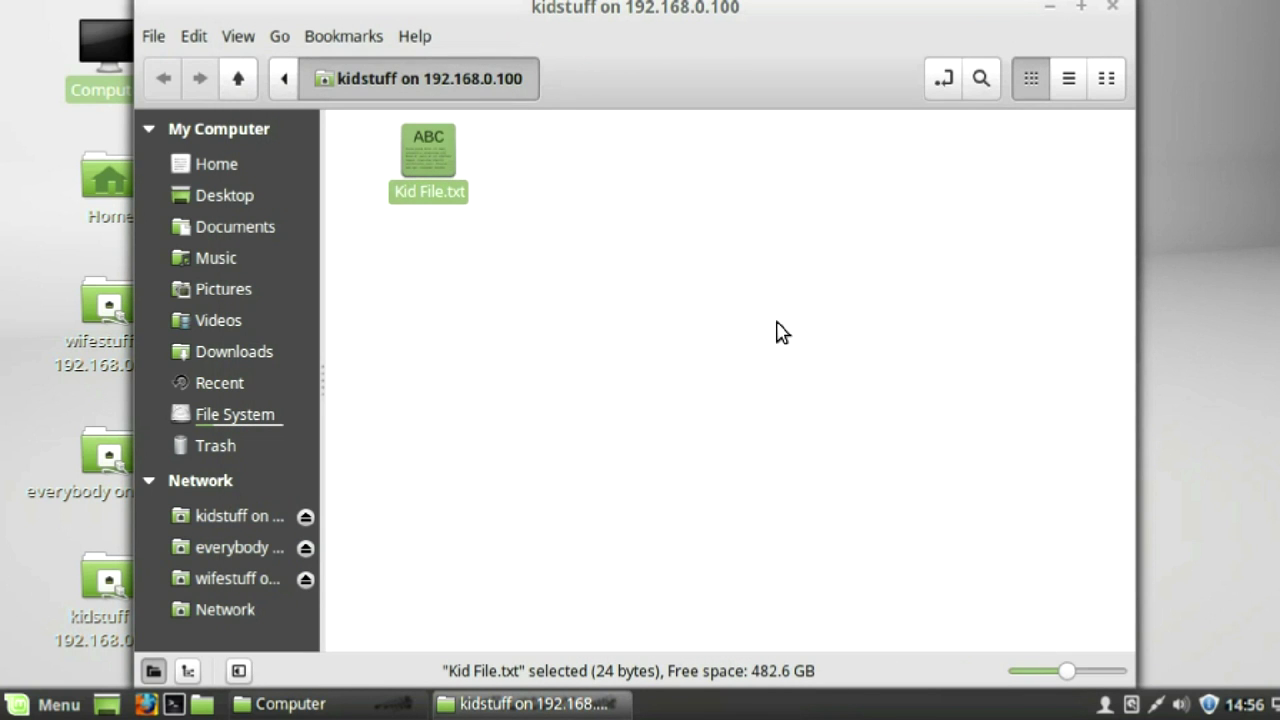
{"action": "left_click", "coordinate": [1113, 7]}
{"action": "left_click", "coordinate": [1115, 10]}
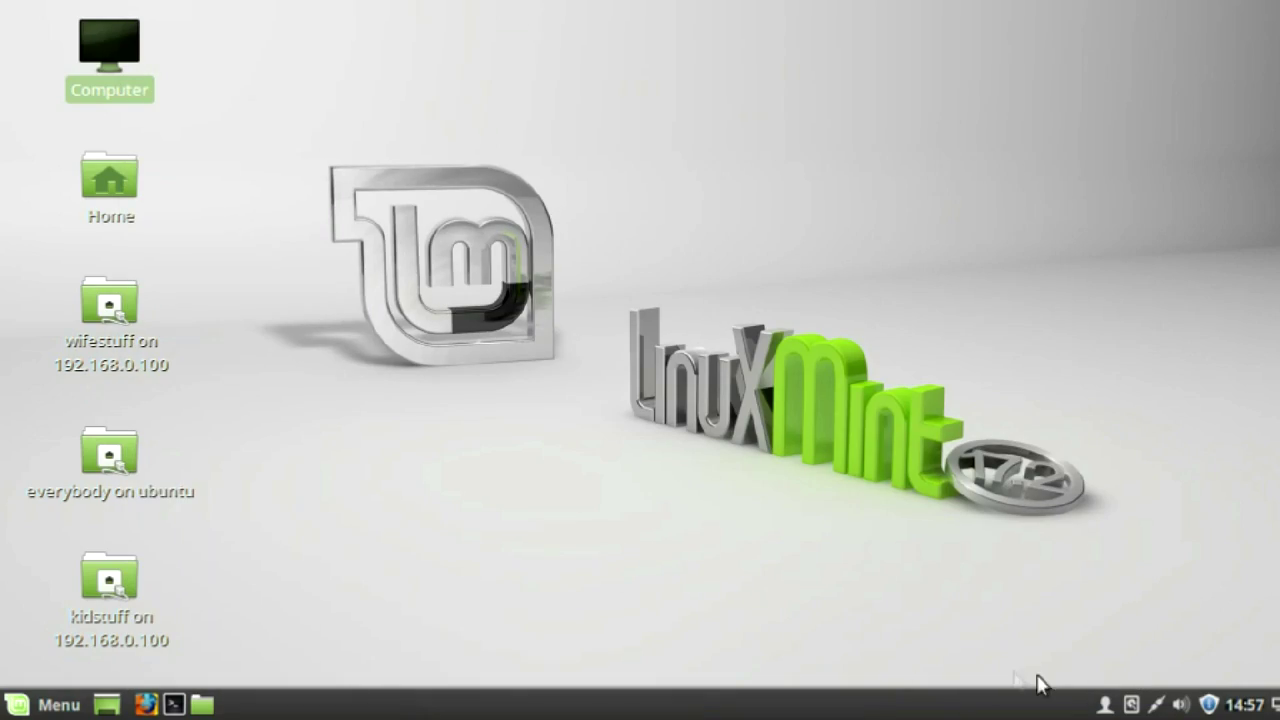
- Switch user and sign in to the kid account with its password
{"action": "left_click", "coordinate": [1105, 704]}
{"action": "left_click", "coordinate": [1130, 535]}
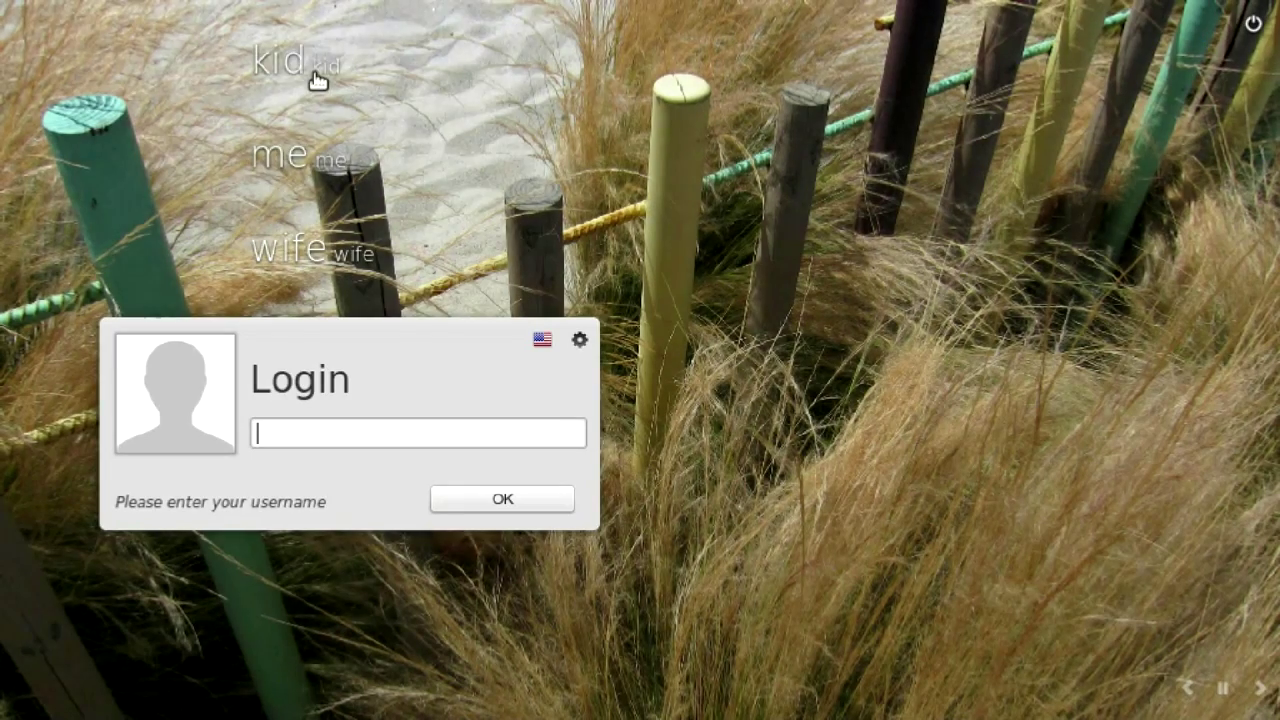
{"action": "left_click", "coordinate": [313, 75]}
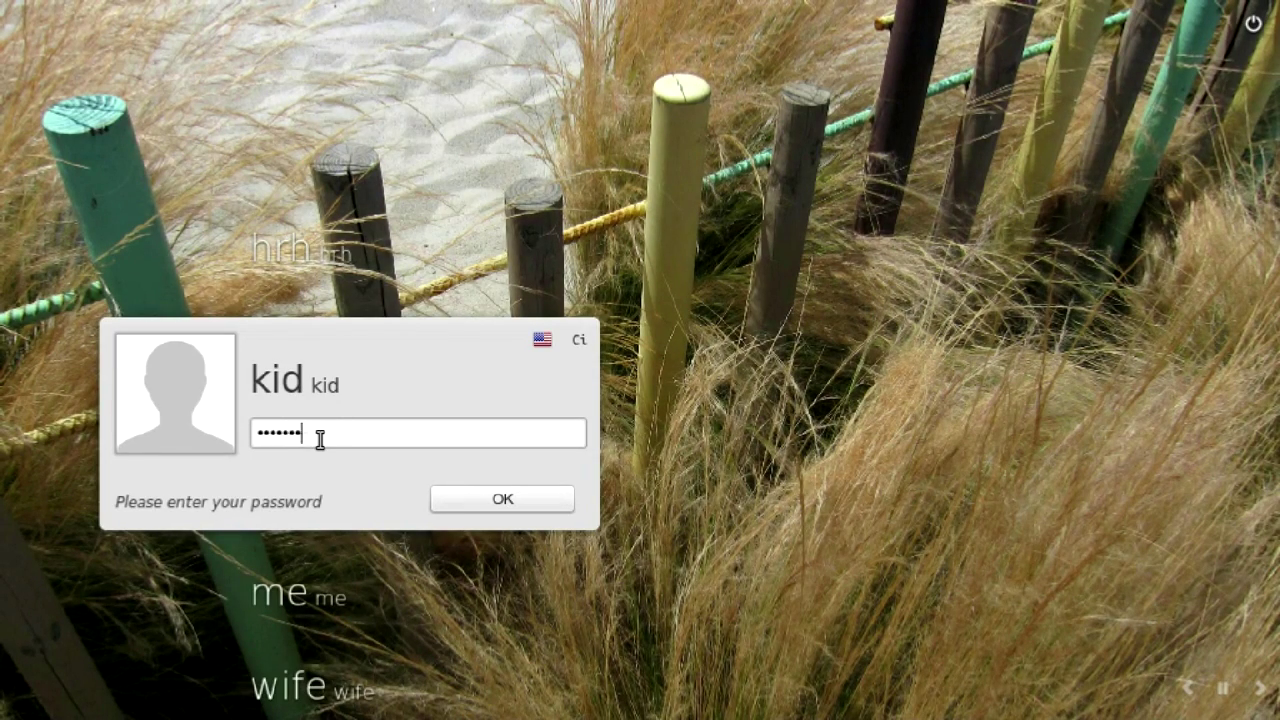
{"action": "key", "text": "Return"}
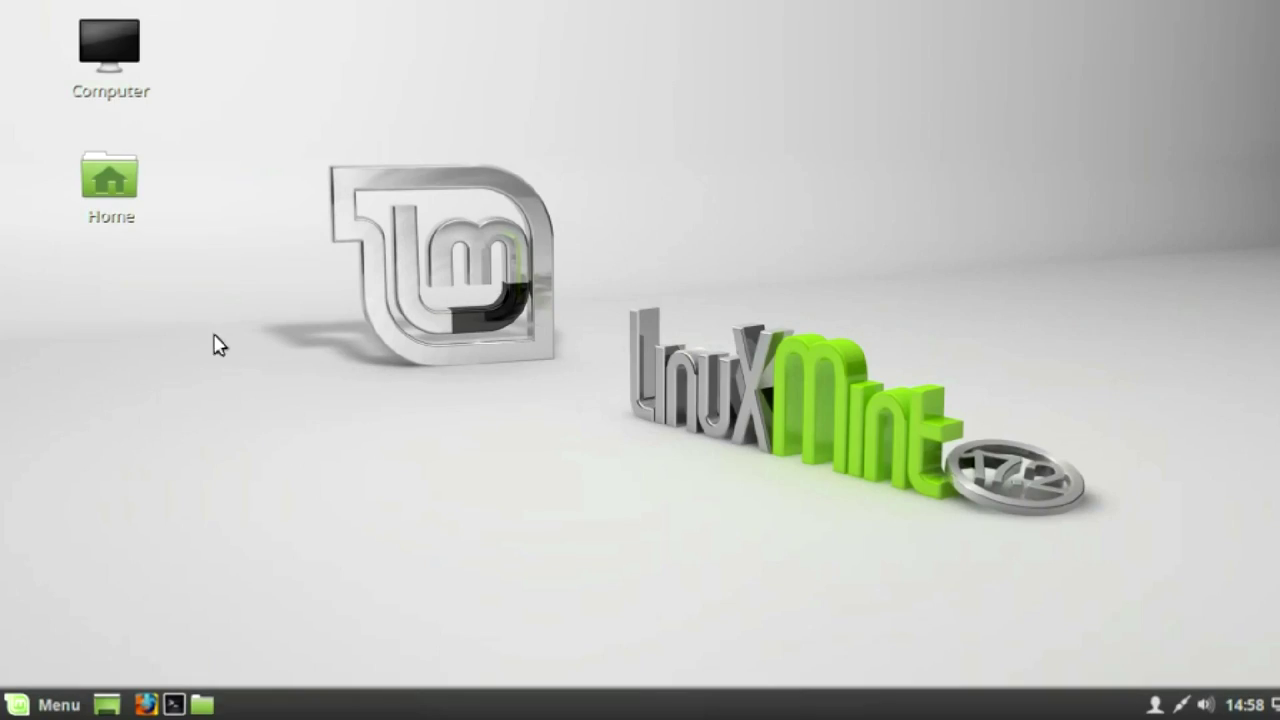
{"action": "left_click", "coordinate": [113, 76]}
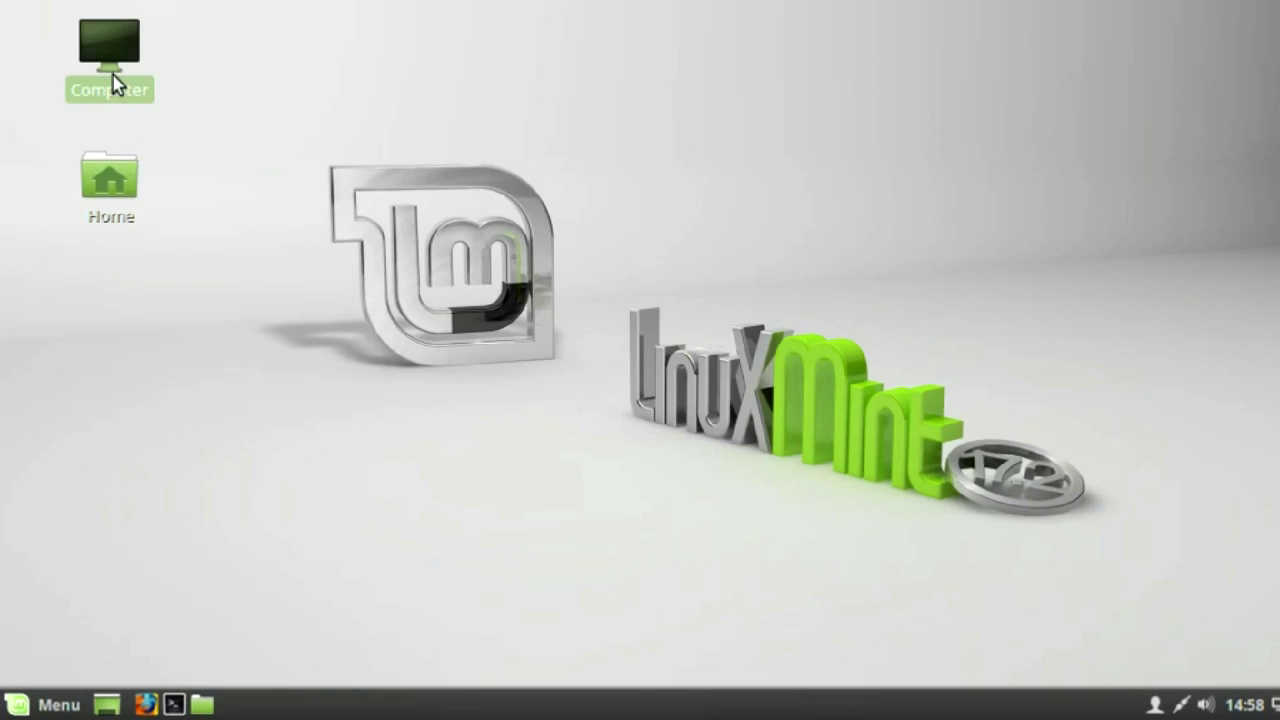
- Connect to server 192.168.0.100 as a Windows share with folder /KidStuff
{"action": "double_click", "coordinate": [120, 55]}
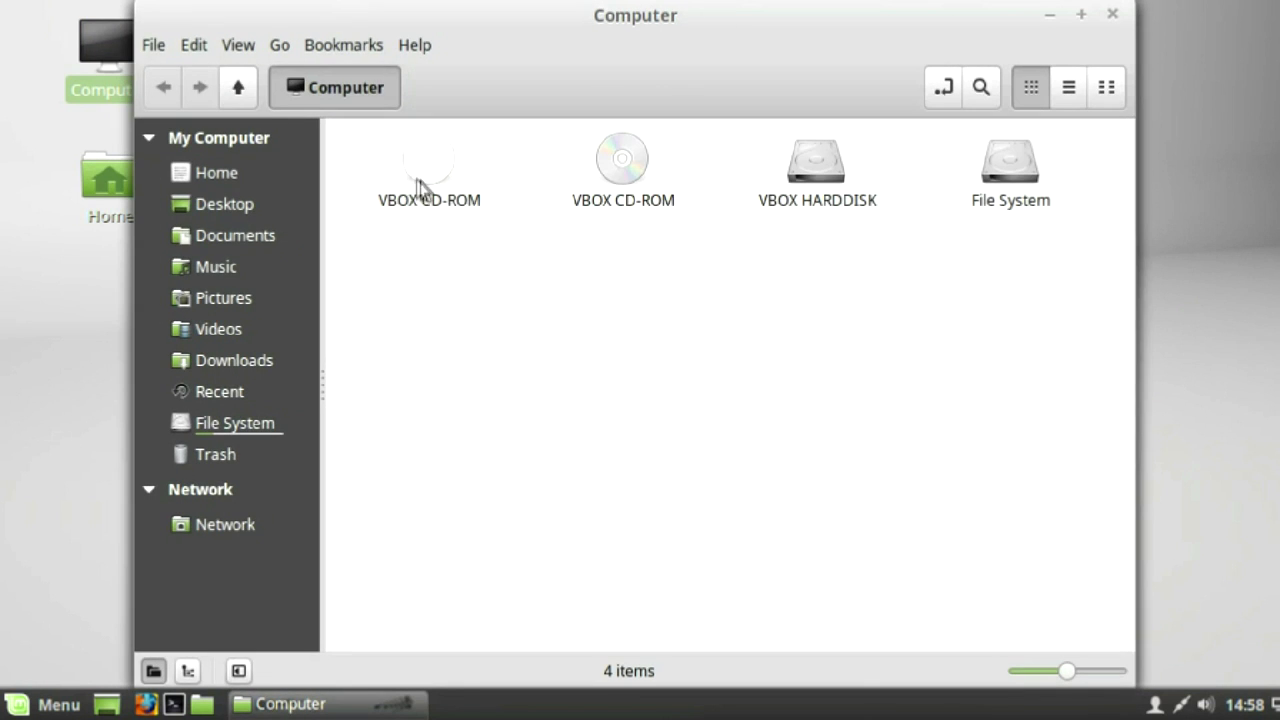
{"action": "left_click", "coordinate": [158, 46]}
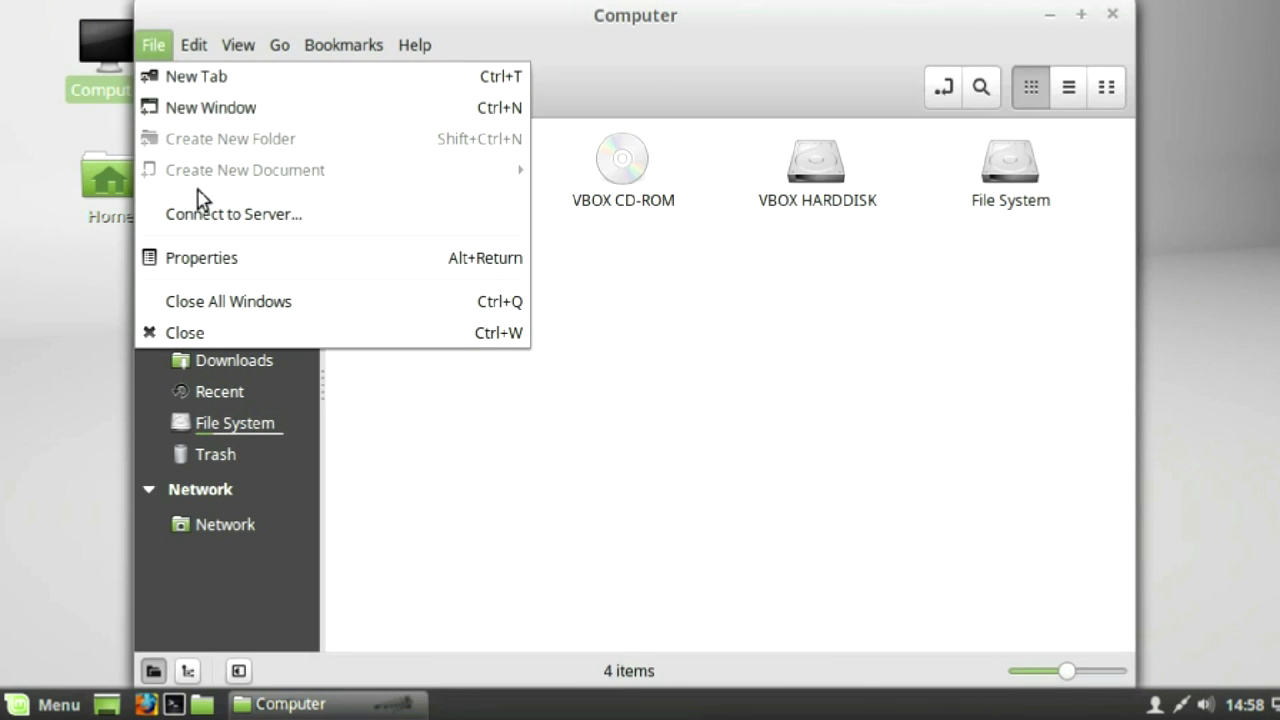
{"action": "left_click", "coordinate": [175, 211]}
{"action": "type", "text": "192.168.0.100"}
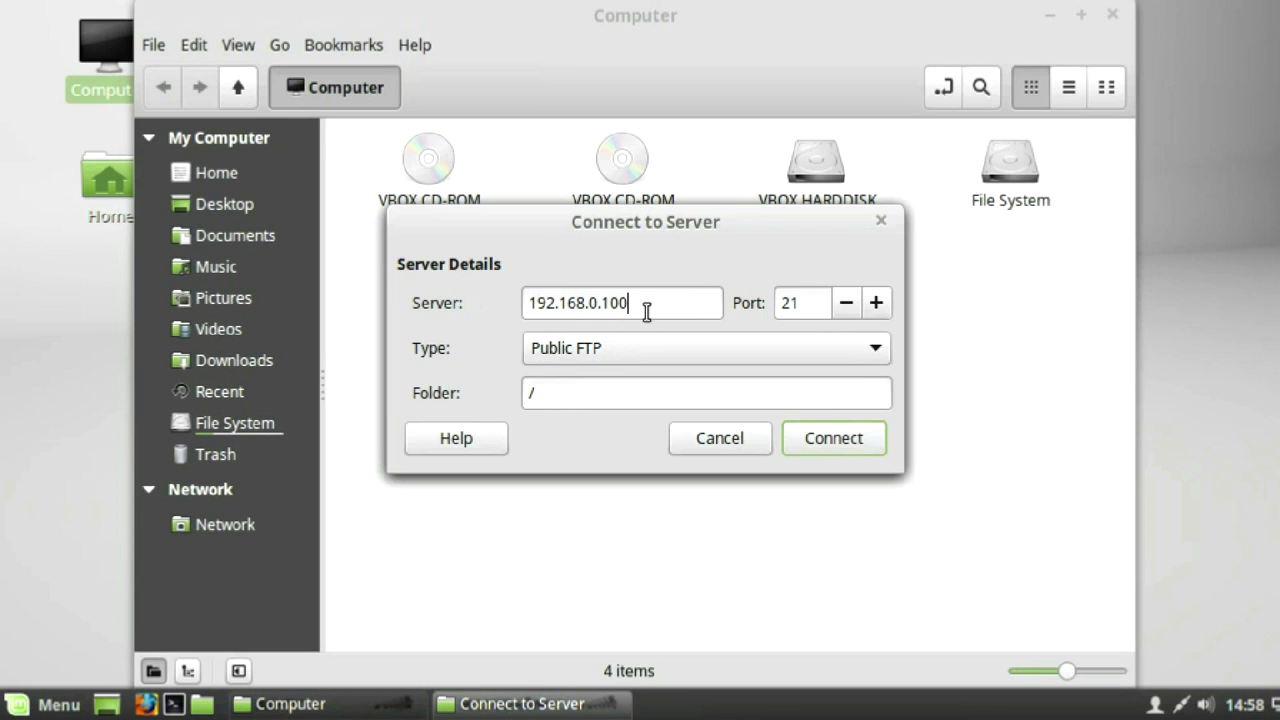
{"action": "left_click", "coordinate": [857, 347]}
{"action": "left_click", "coordinate": [729, 386]}
{"action": "left_click", "coordinate": [617, 405]}
{"action": "type", "text": "KidStuff"}
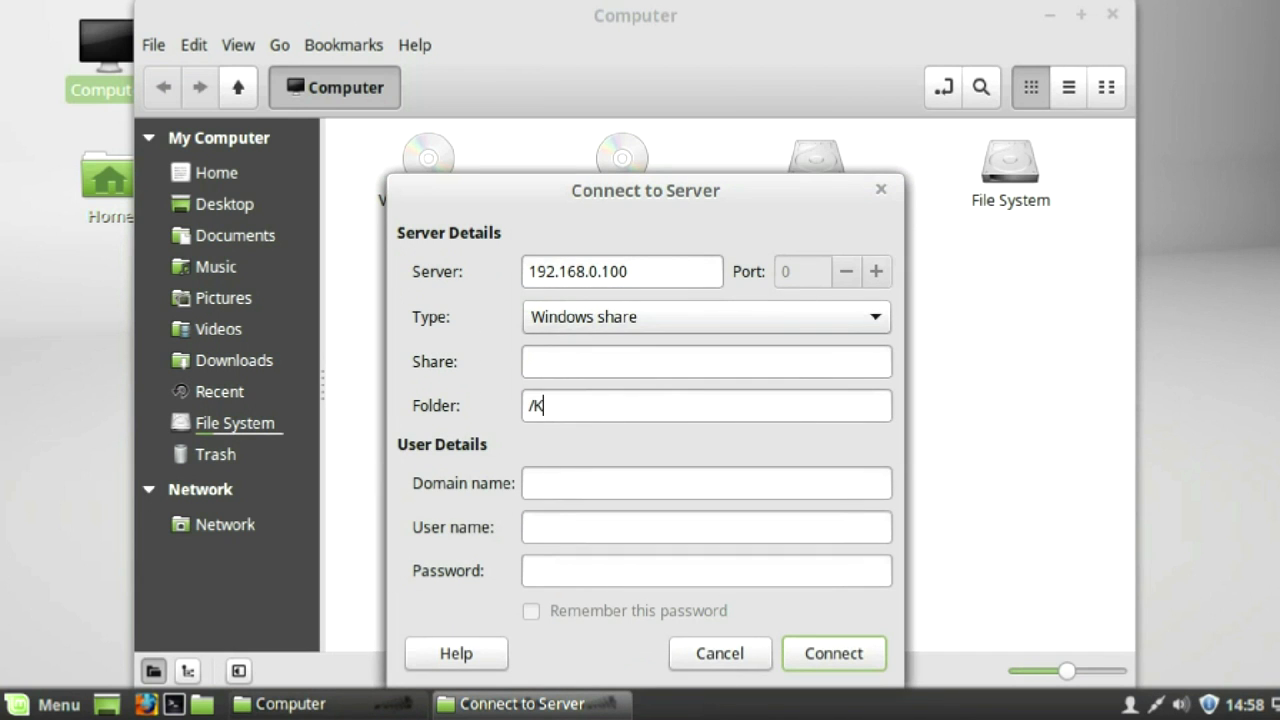
{"action": "left_click", "coordinate": [855, 666]}
- Enter the kid's password with Remember ticked, then open Kid File.txt
{"action": "type", "text": "••••••••••"}
{"action": "left_click", "coordinate": [531, 611]}
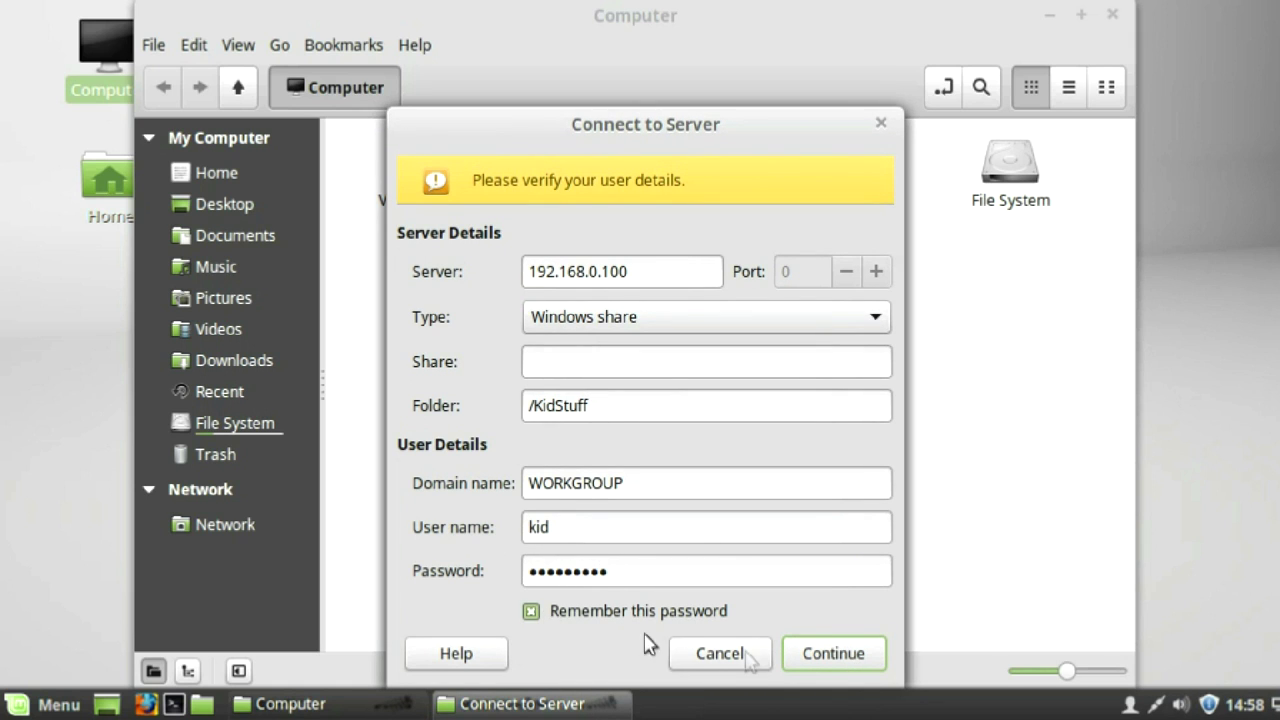
{"action": "left_click", "coordinate": [830, 653]}
{"action": "left_click", "coordinate": [432, 172]}
{"action": "double_click", "coordinate": [432, 172]}
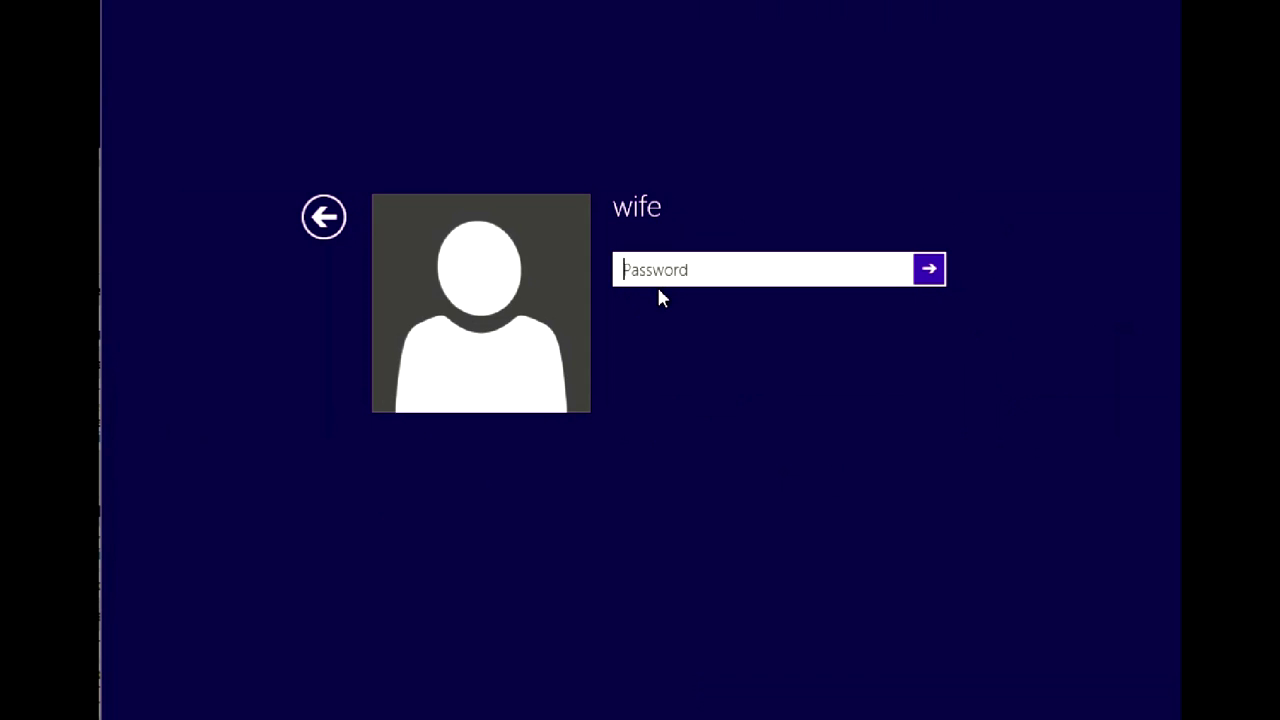
- Sign in to Windows and map \\192.168.0.100\WifeStuff as network drive Z:
{"action": "type", "text": "******"}
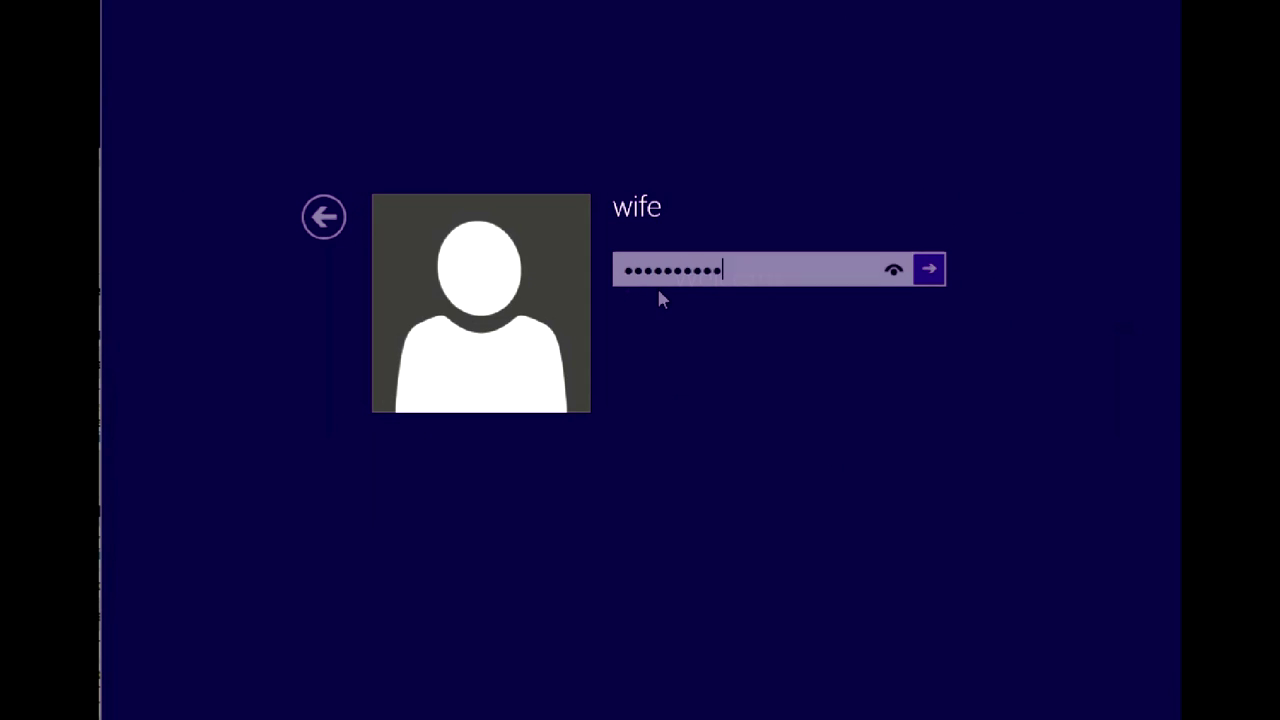
{"action": "key", "text": "Return"}
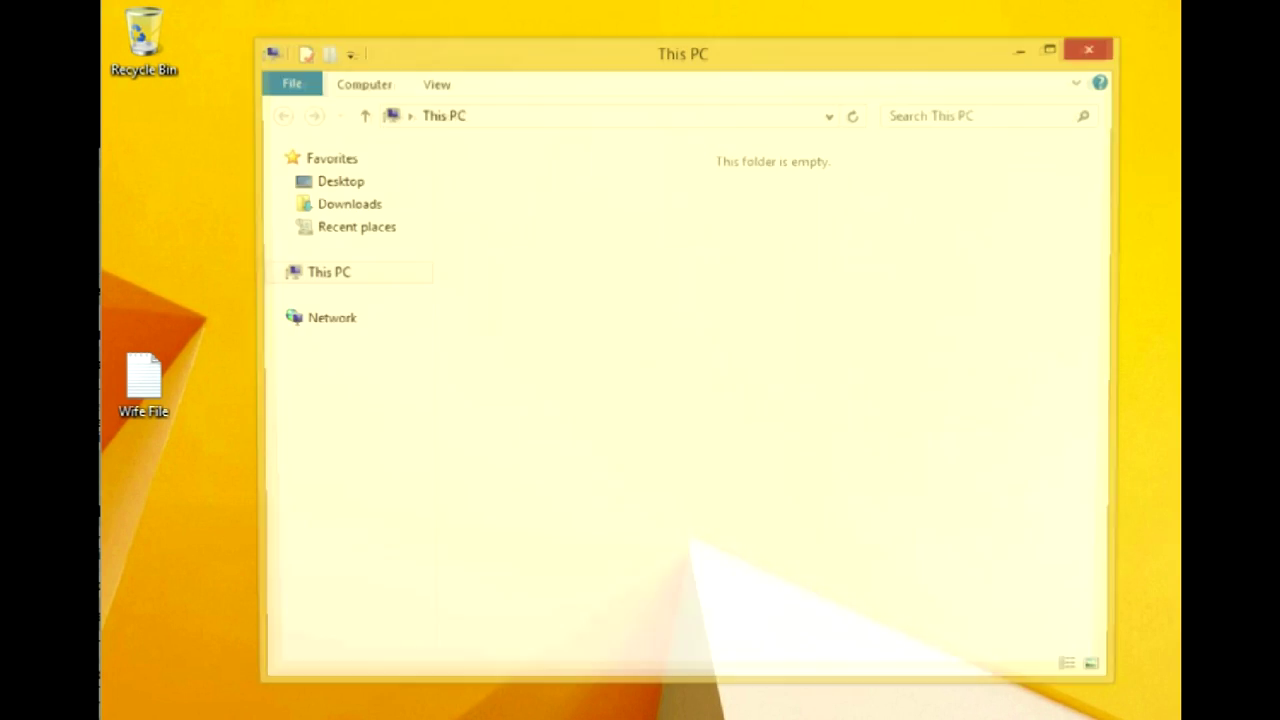
{"action": "right_click", "coordinate": [320, 320]}
{"action": "left_click", "coordinate": [403, 415]}
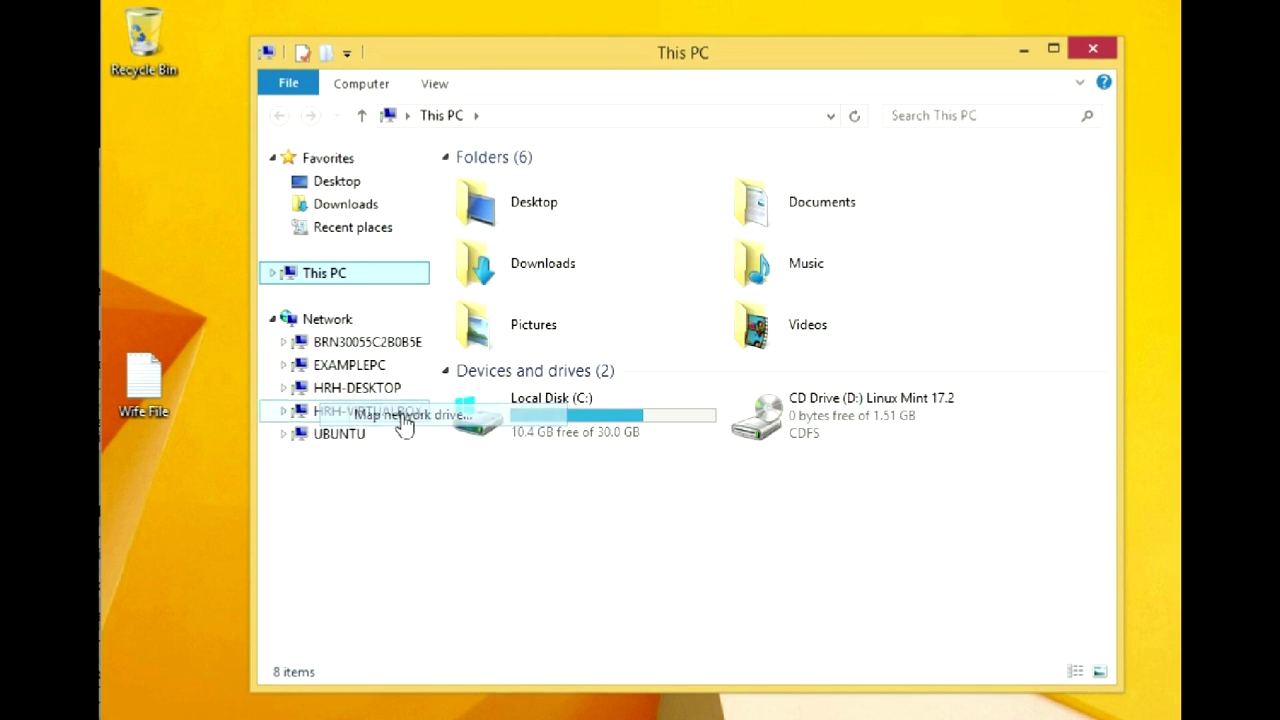
{"action": "type", "text": "\\\\192.168.0.100\\WifeStuff"}
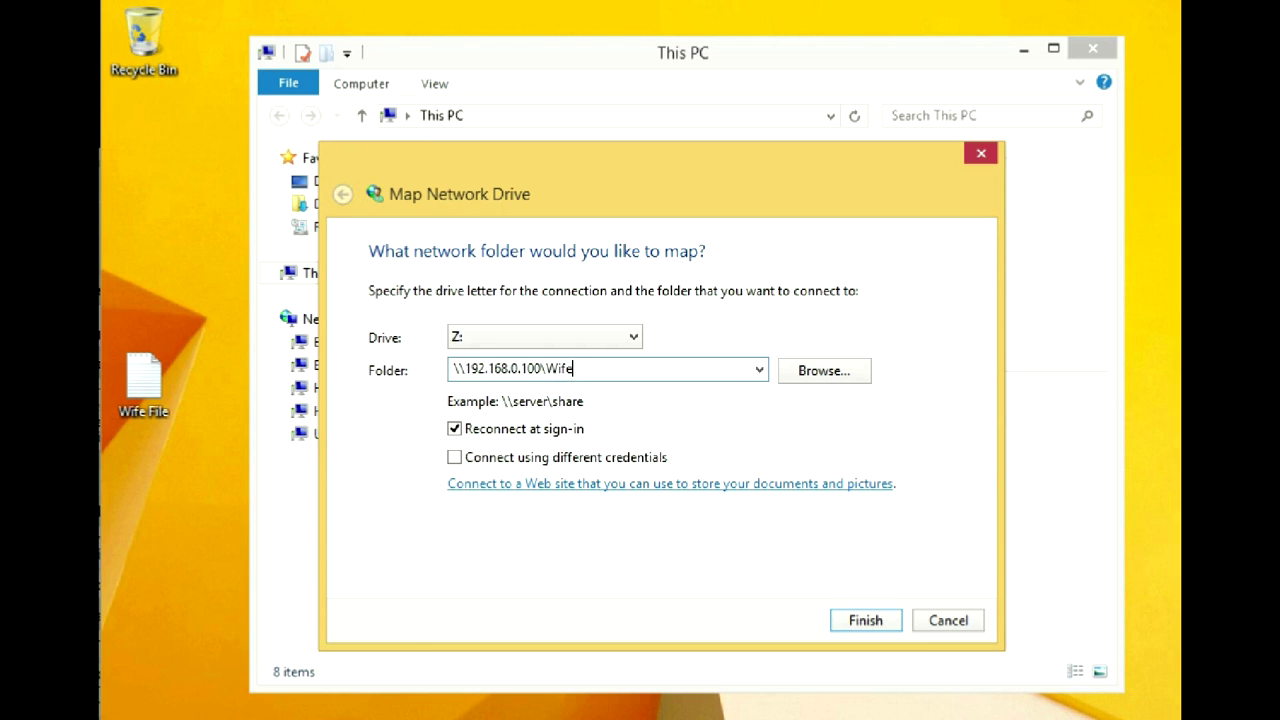
{"action": "left_click", "coordinate": [890, 622]}
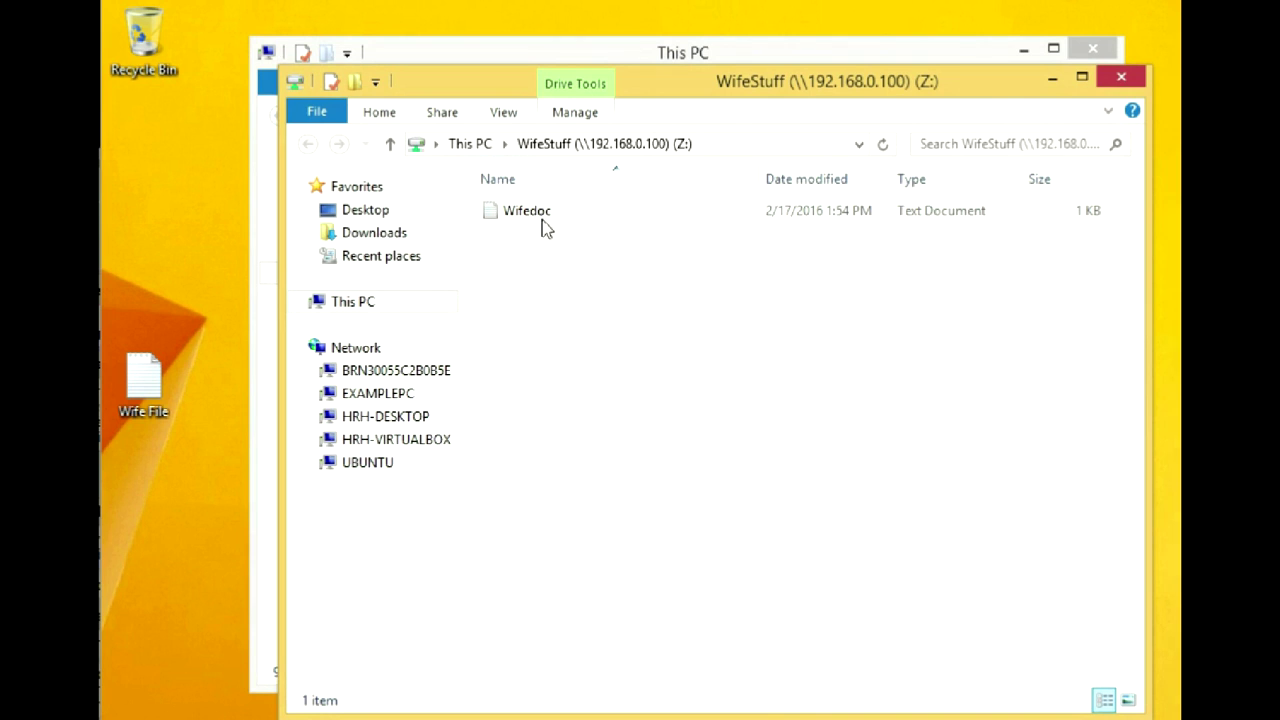
- Open Wifedoc reading 'Edited on Linux', then close Notepad and the Z: window
{"action": "double_click", "coordinate": [541, 220]}
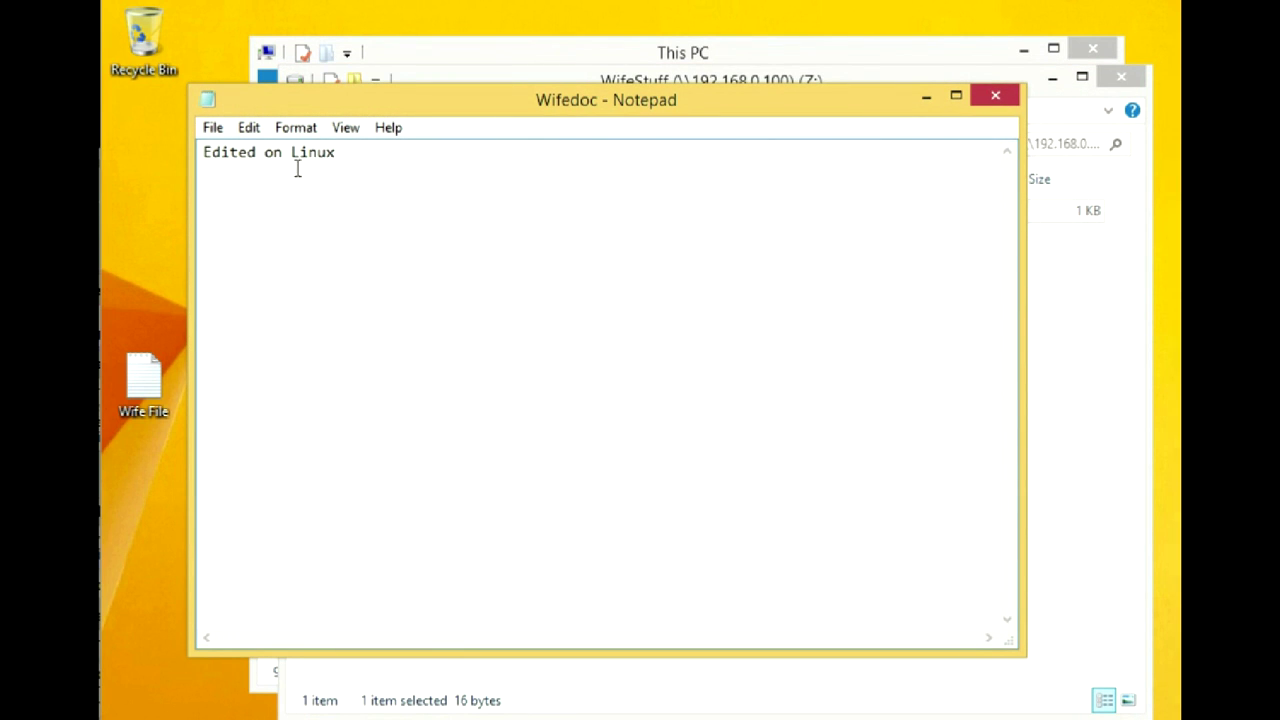
{"action": "left_click", "coordinate": [995, 96]}
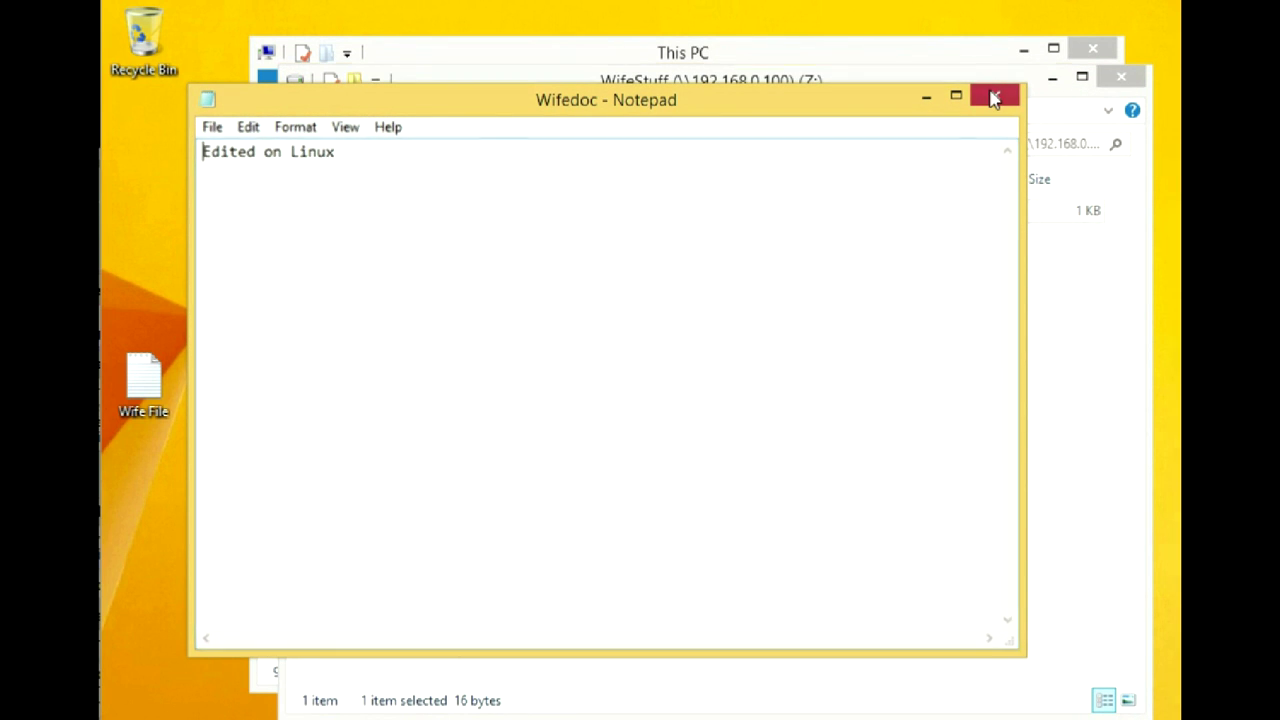
{"action": "left_click", "coordinate": [1121, 77]}
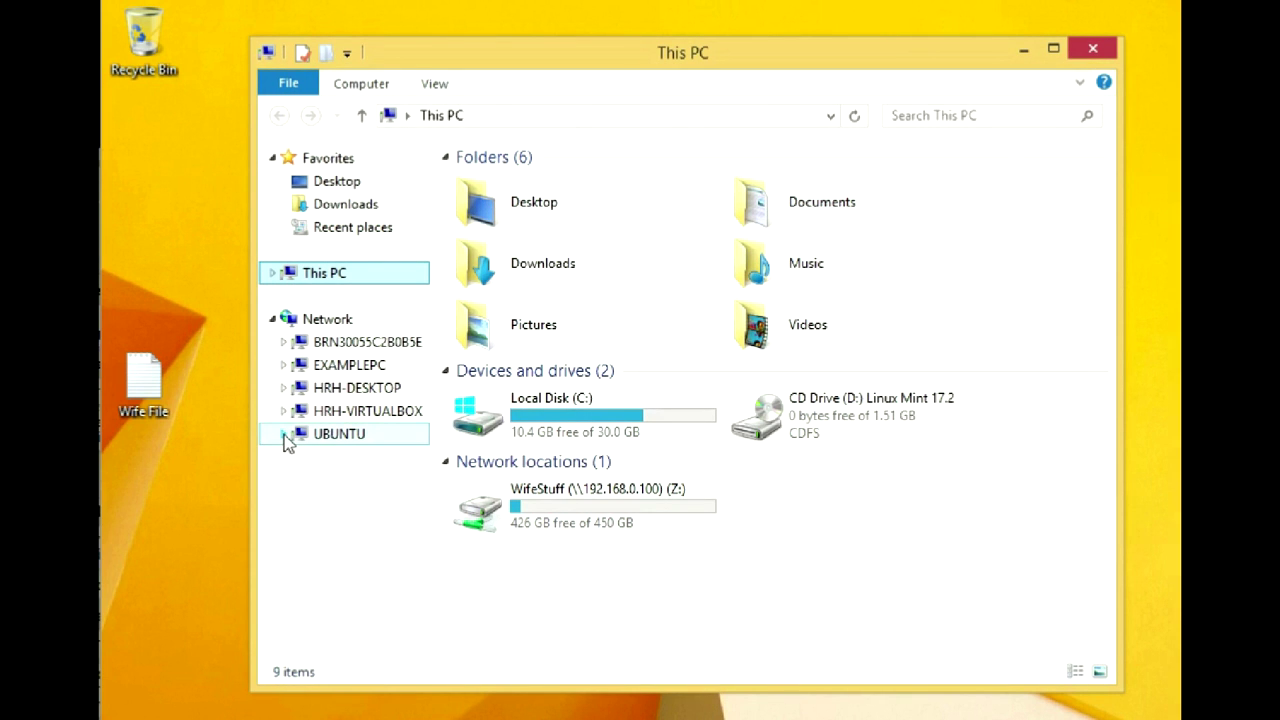
- Open the Videos share under UBUNTU and play kitty vid in Windows Media Player
{"action": "left_click", "coordinate": [284, 434]}
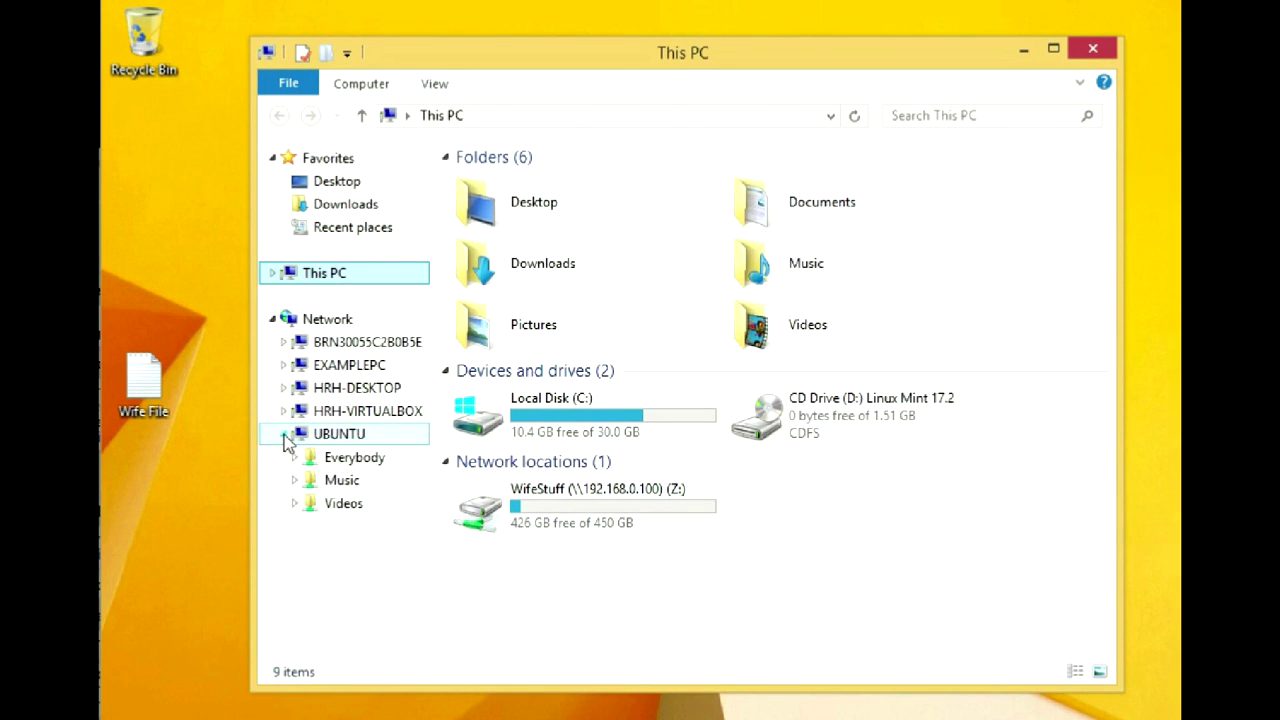
{"action": "left_click", "coordinate": [342, 508]}
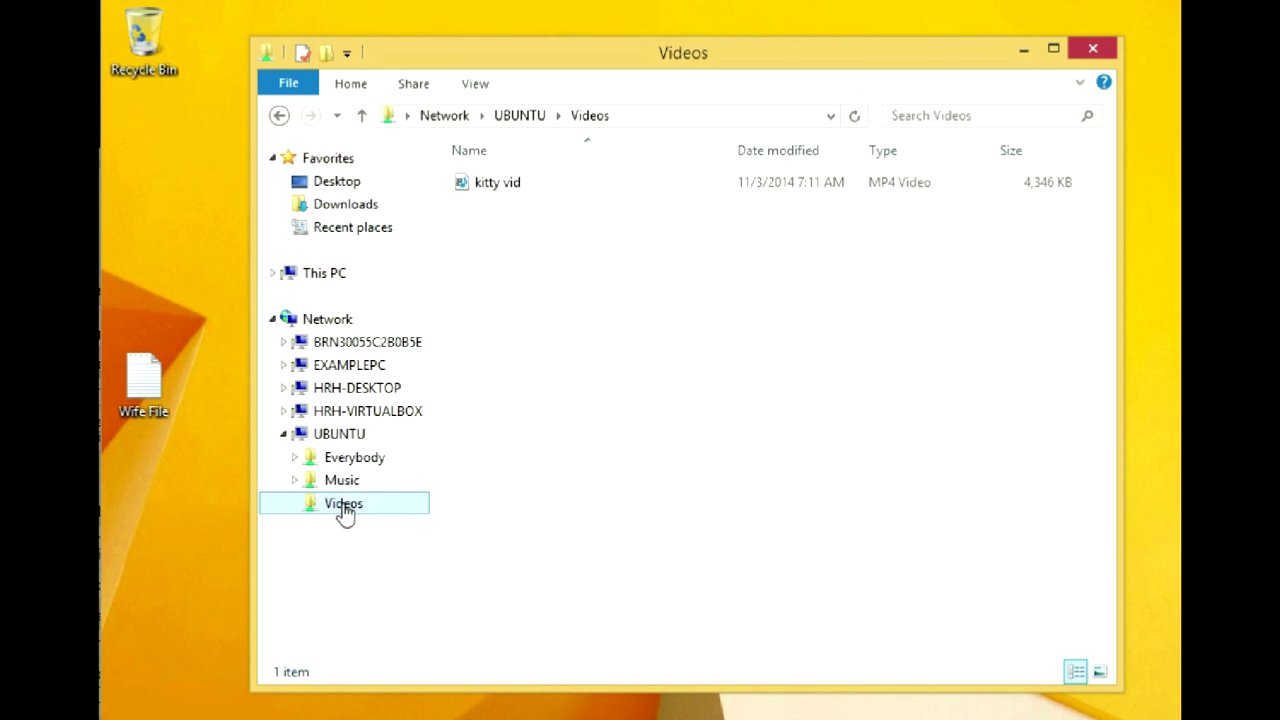
{"action": "left_click", "coordinate": [493, 186]}
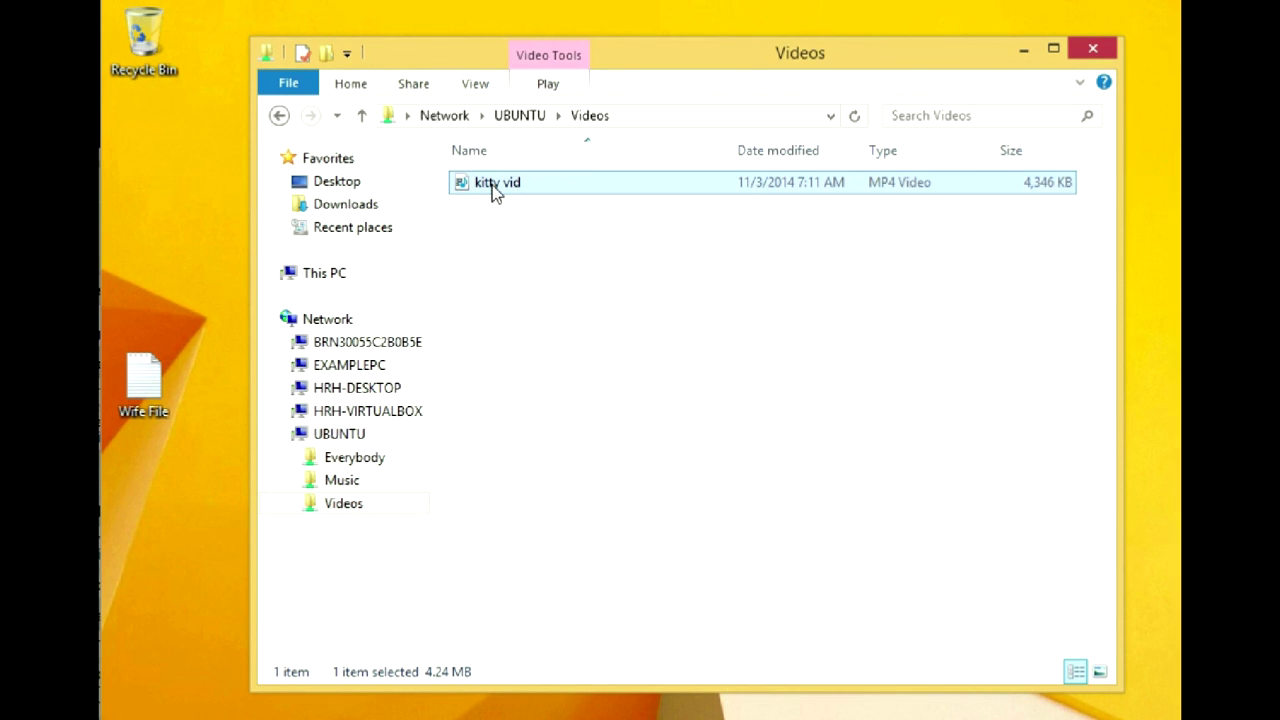
{"action": "double_click", "coordinate": [492, 185]}
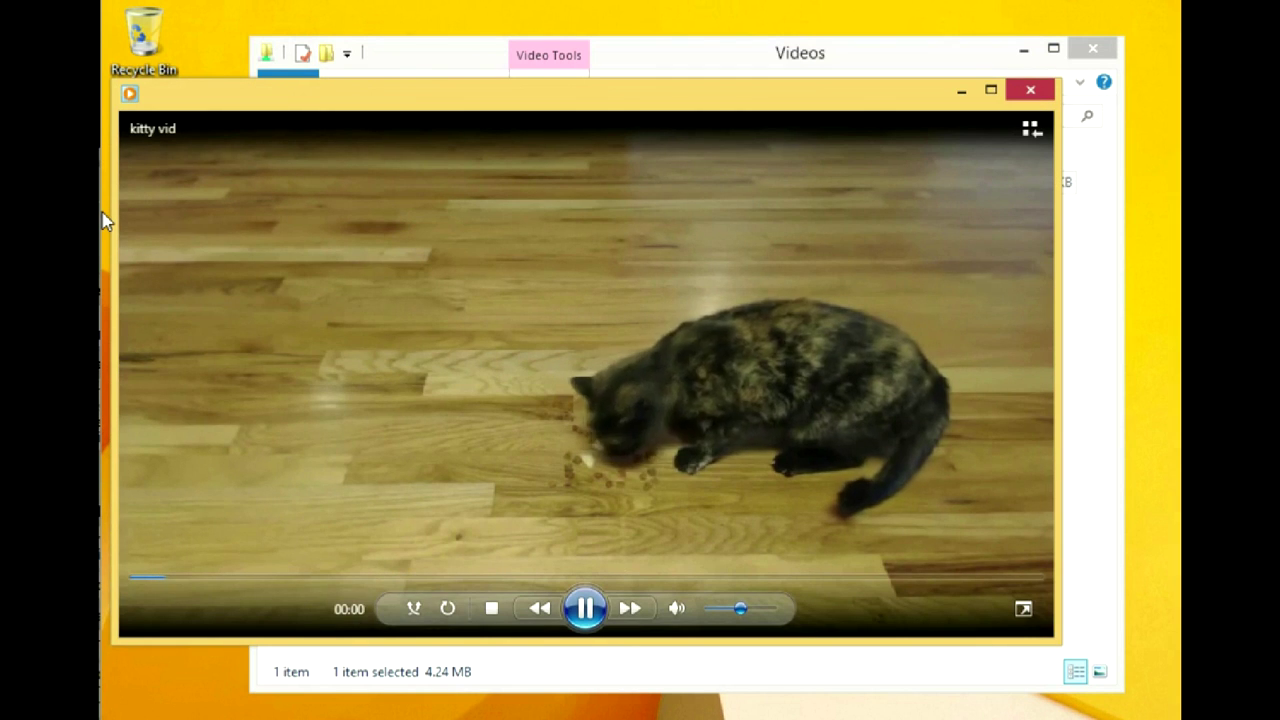